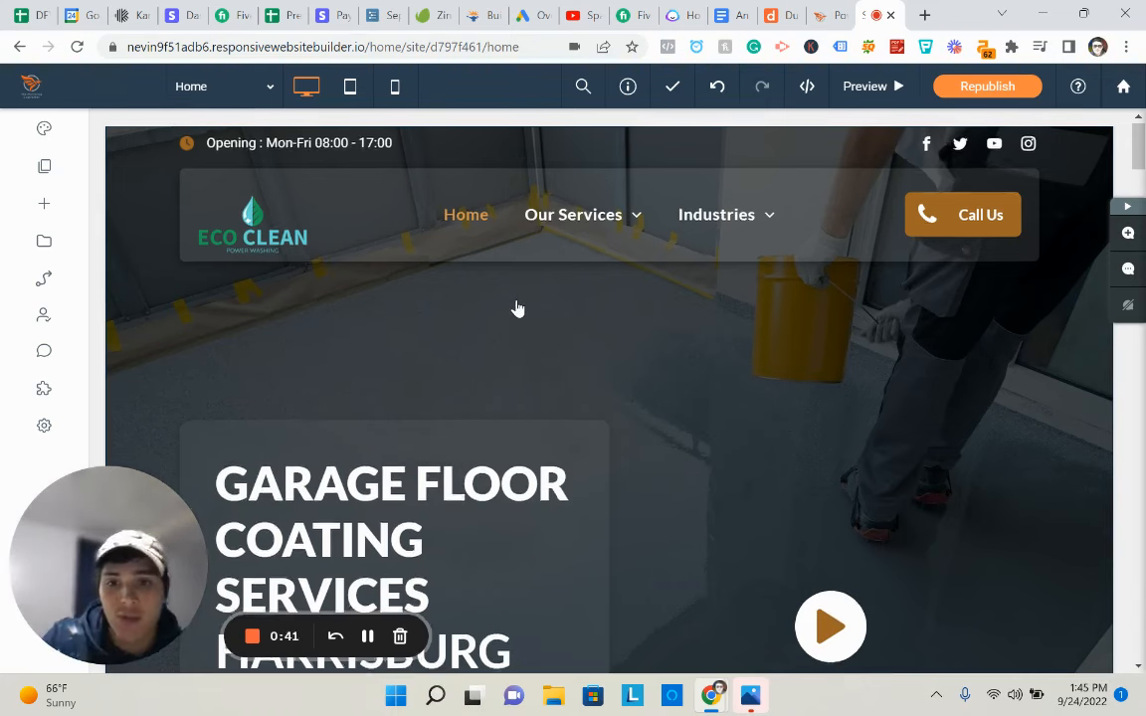
Review the "Optimizing Website Steps" checklist on the marketing-contractor.com SEO page, highlighting the item about page titles with keyword and location
scroll(514, 310, down, 2)
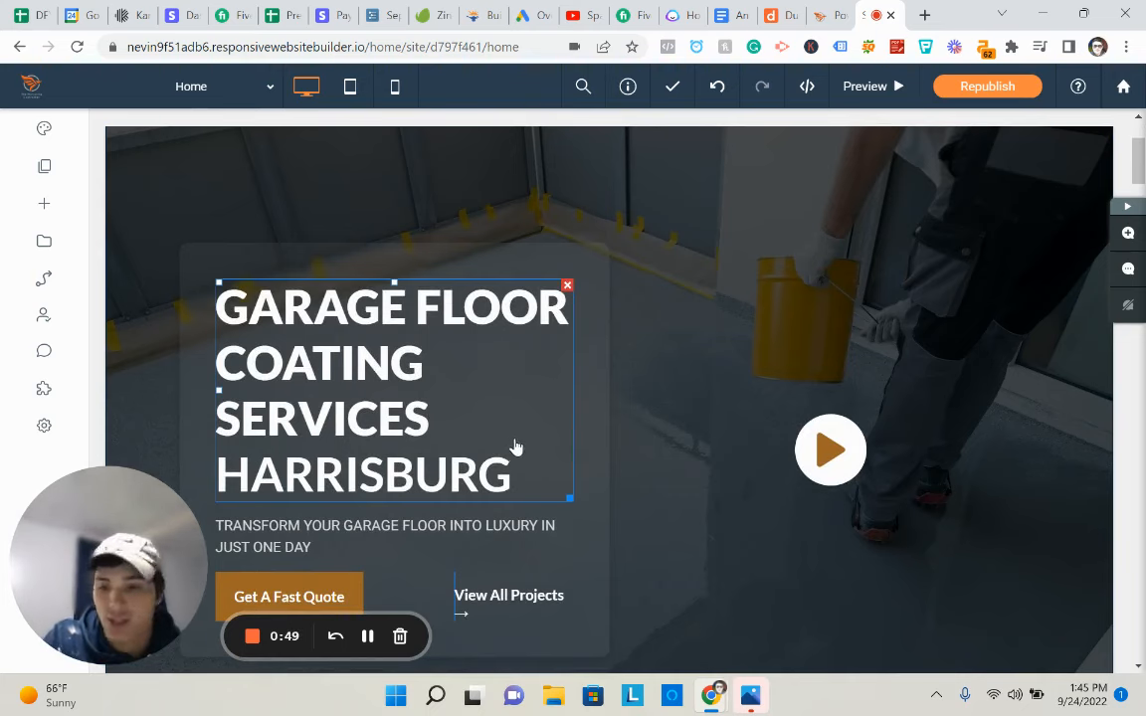
scroll(511, 445, up, 2)
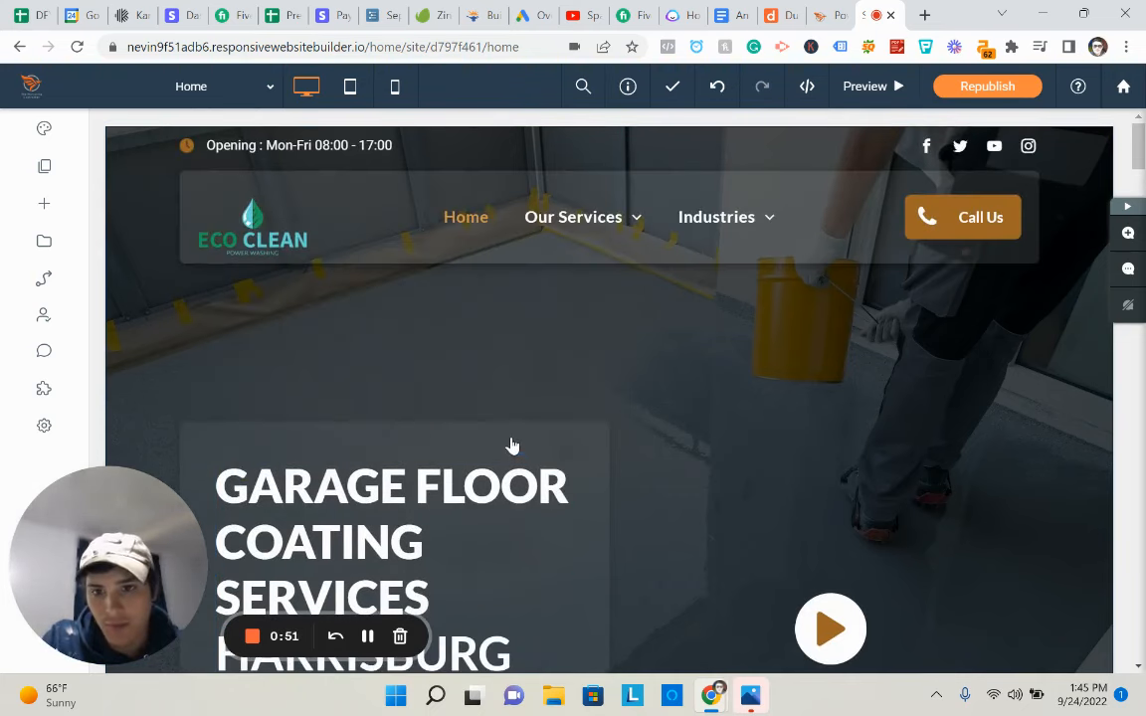
click(832, 15)
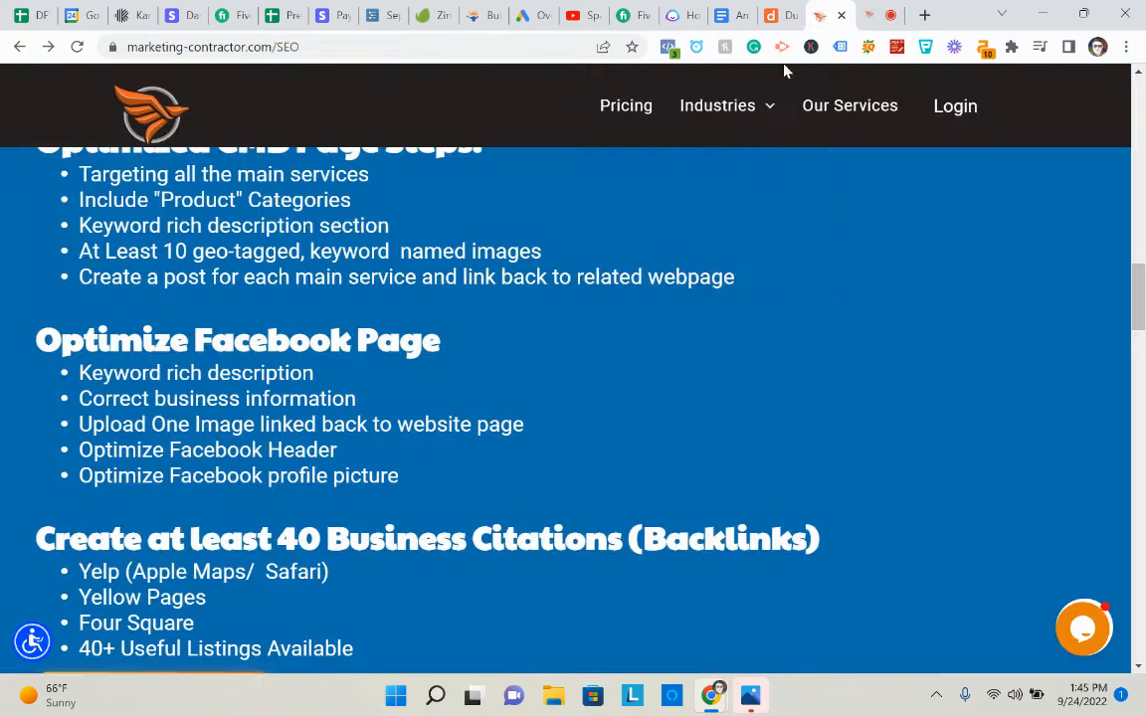
scroll(529, 329, up, 5)
scroll(530, 342, down, 2)
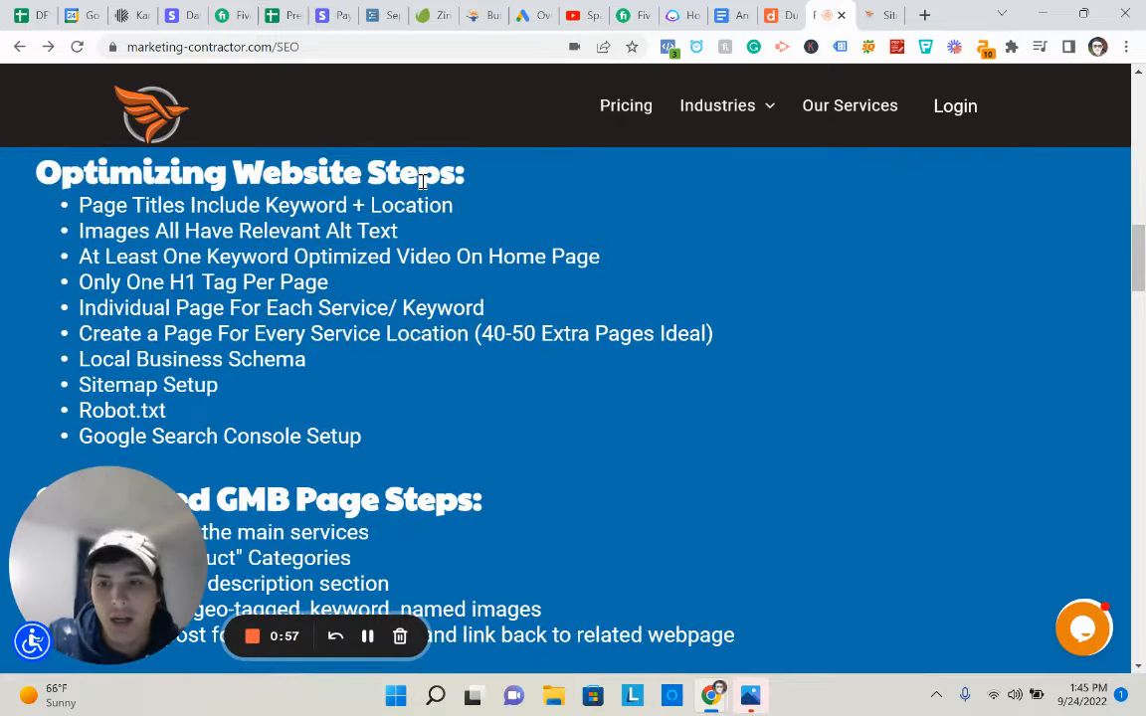
drag(456, 206, 192, 206)
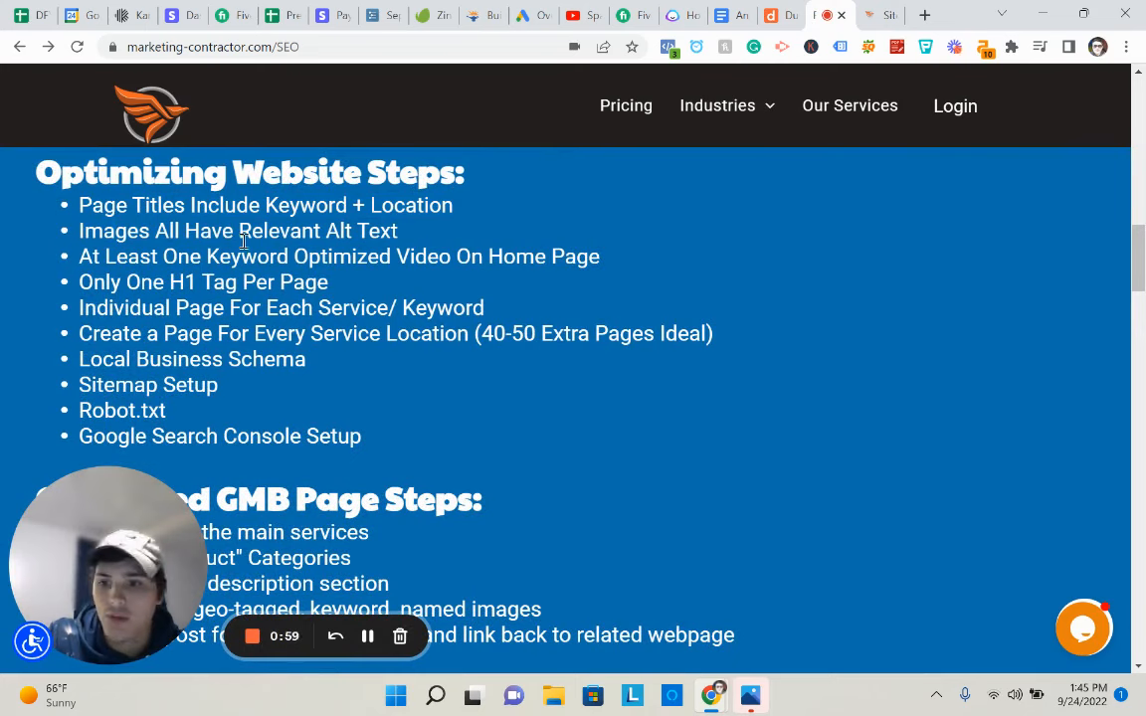
drag(75, 203, 364, 215)
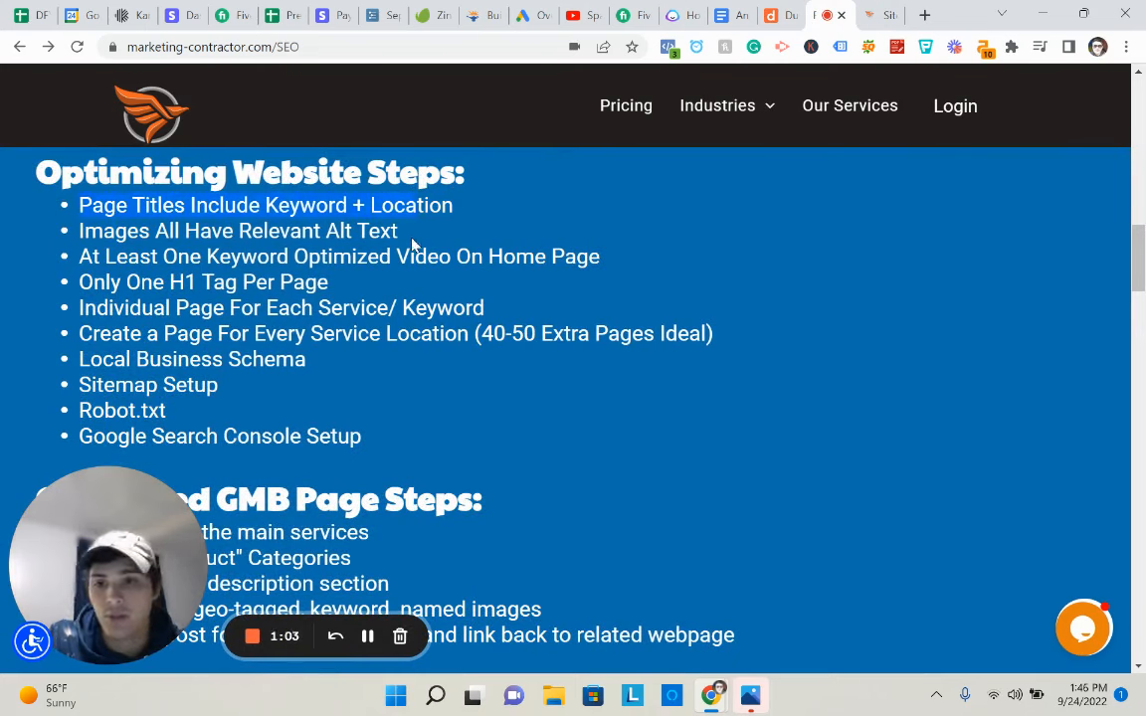
Return to the website builder and check which heading style the home page's garage floor coating title uses, leaving it as is
click(880, 15)
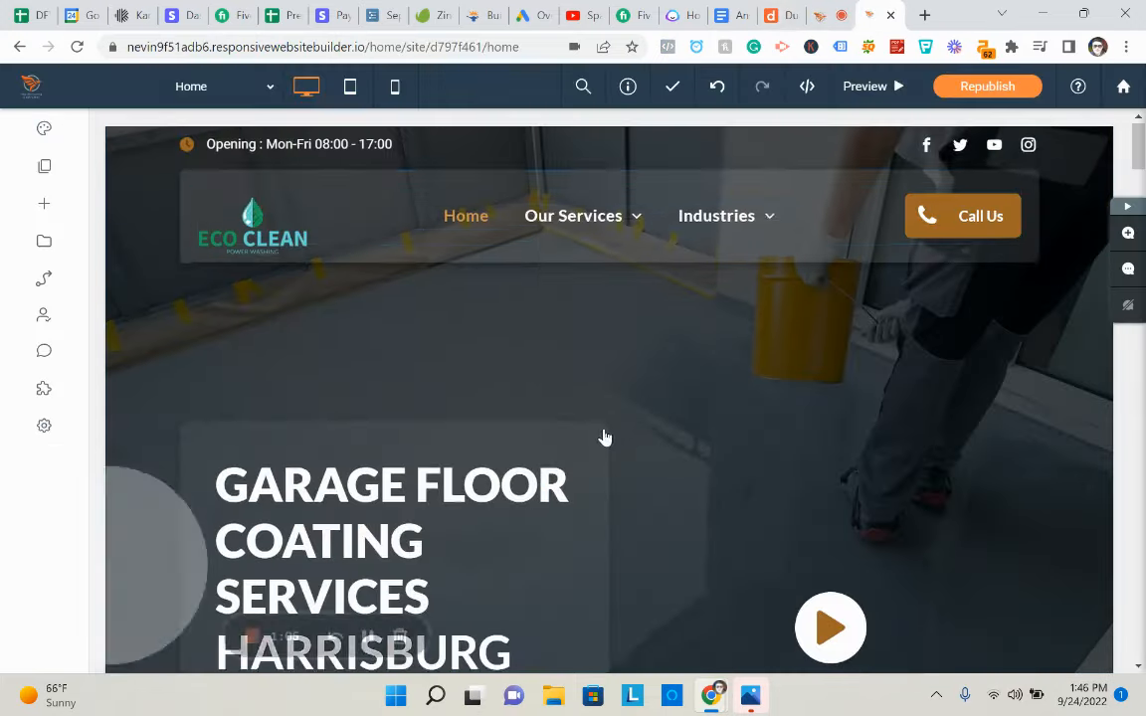
scroll(604, 438, down, 2)
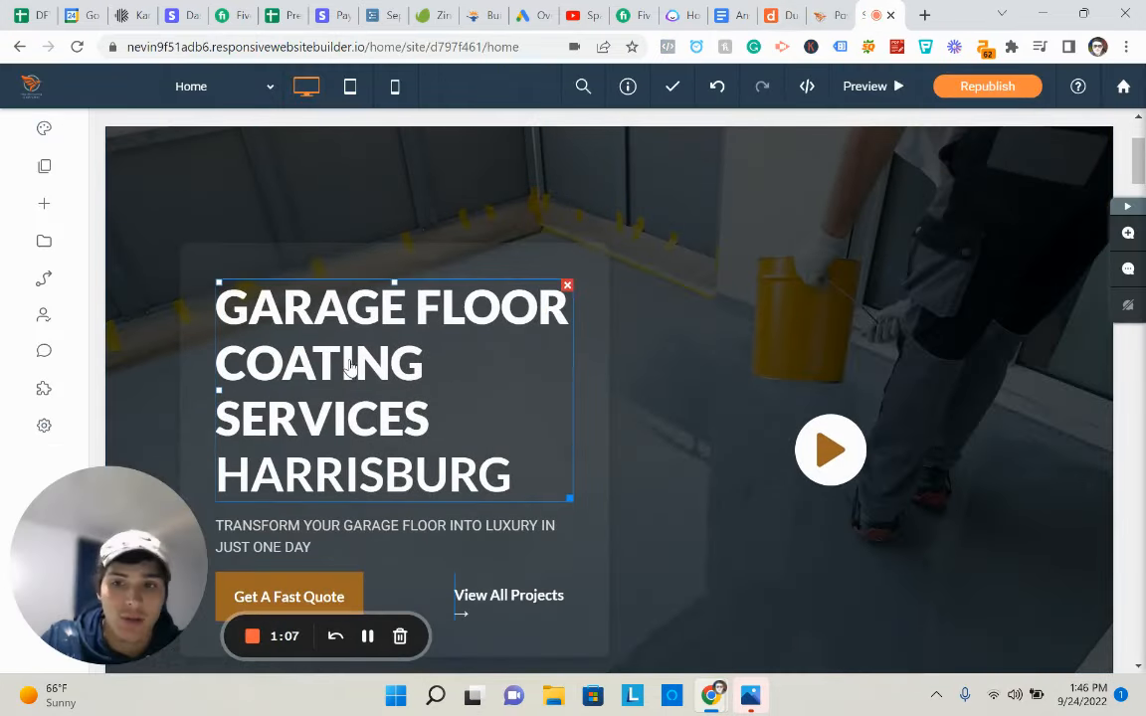
click(347, 309)
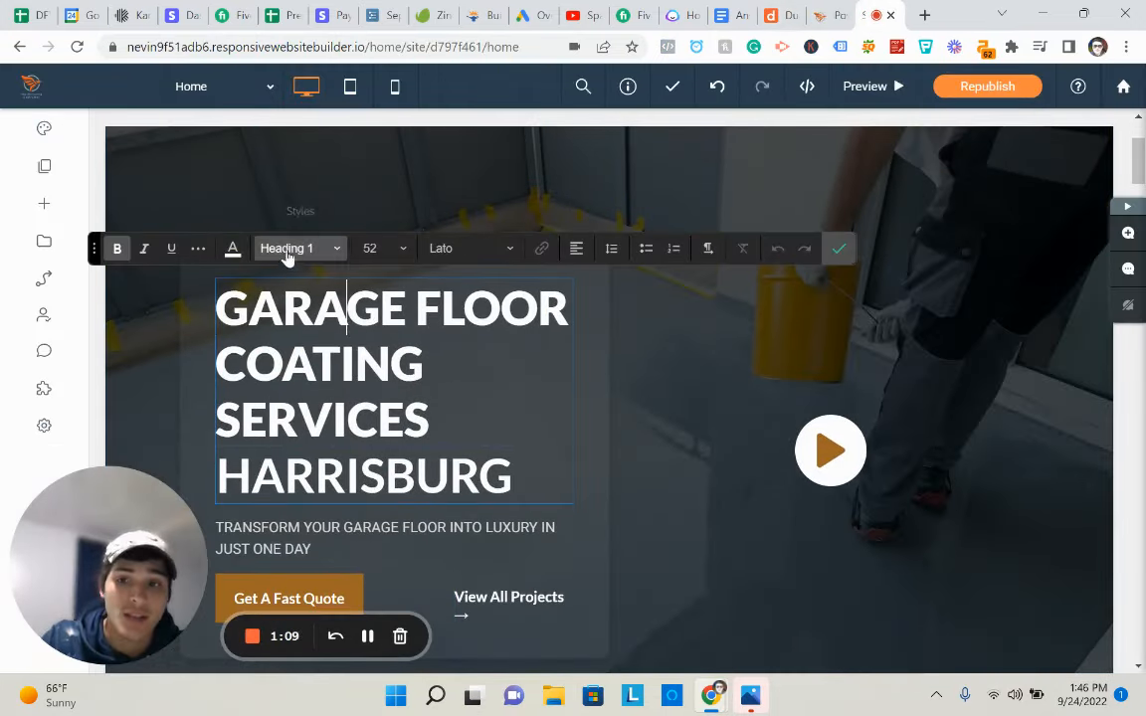
click(333, 388)
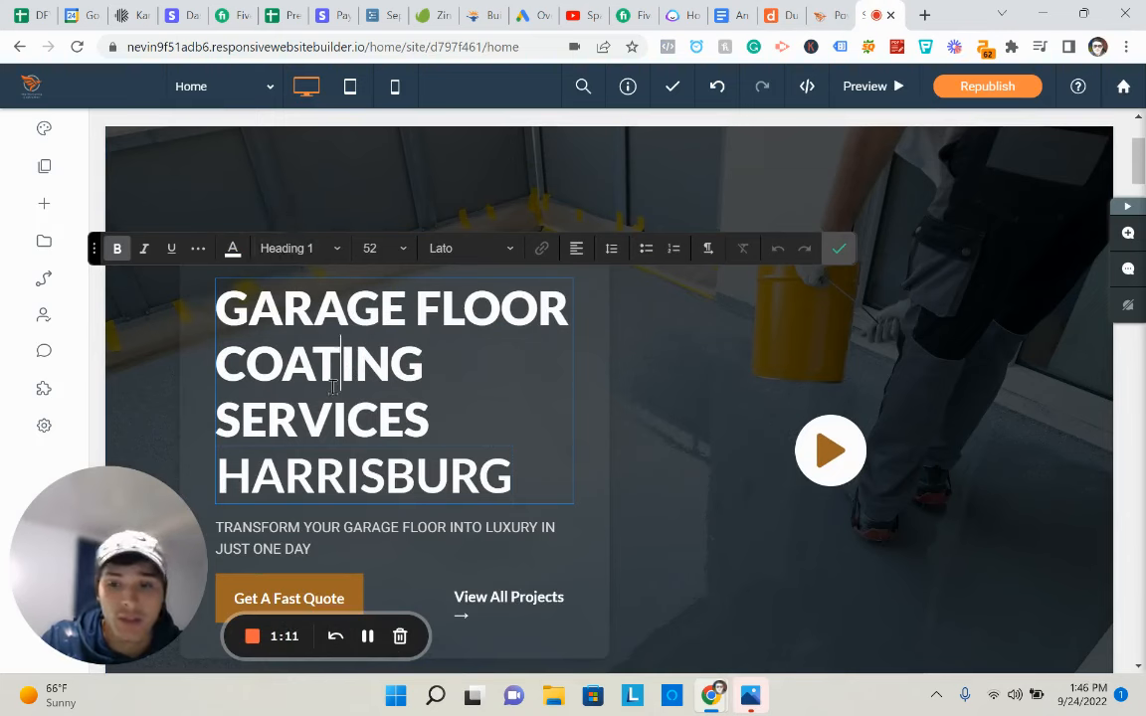
click(294, 247)
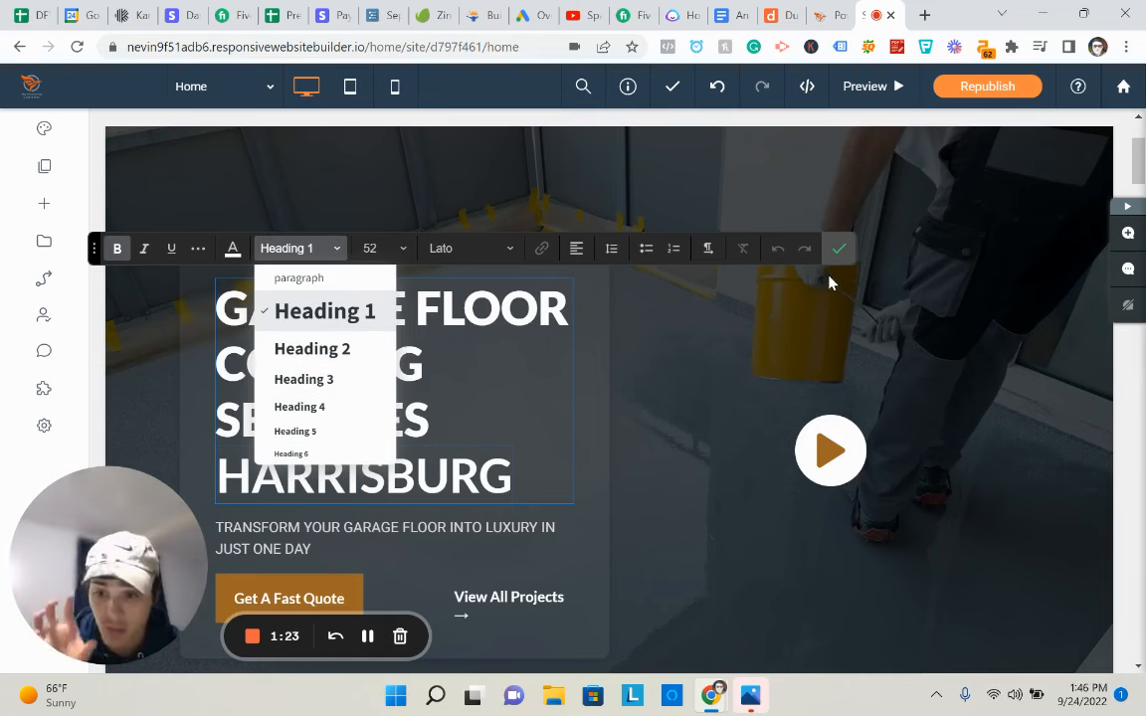
click(840, 249)
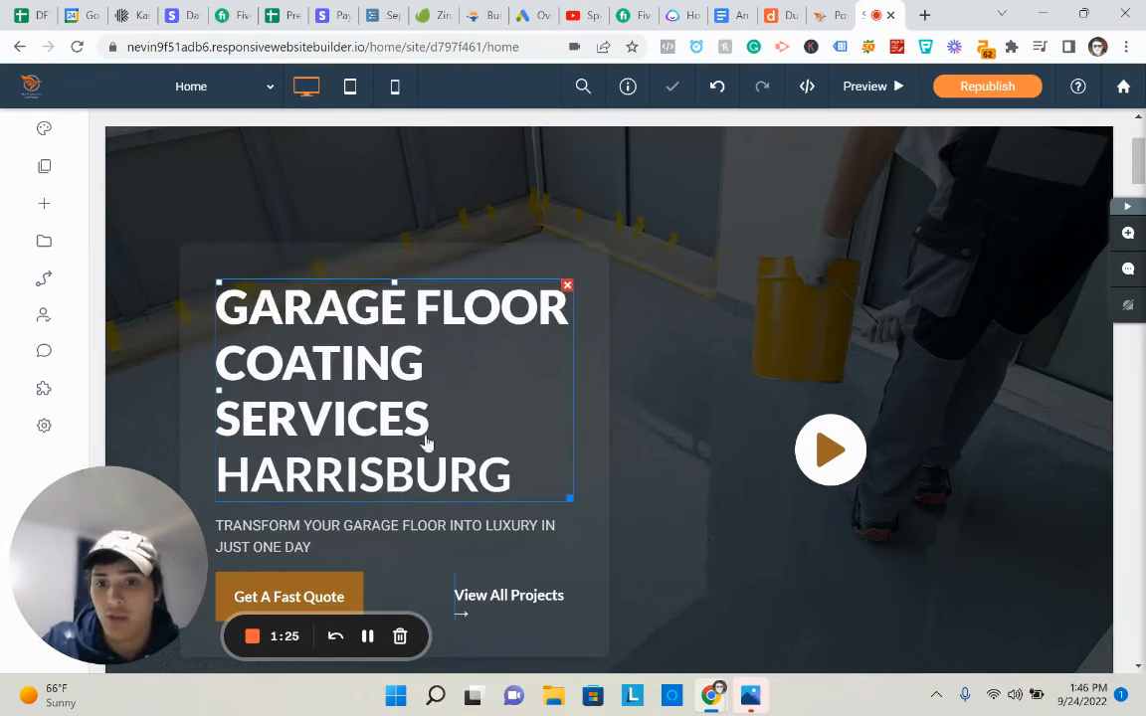
Set the site title in the site-wide SEO settings to "Epoxy Flooring Services Harrisburg"
click(44, 426)
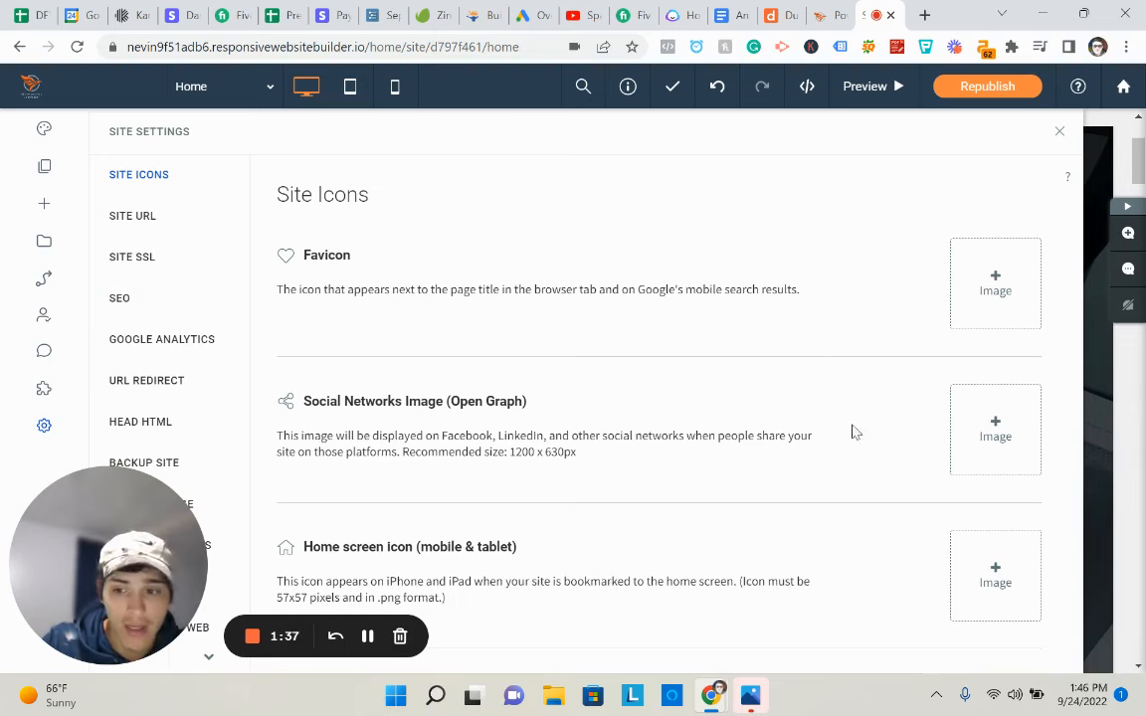
click(140, 311)
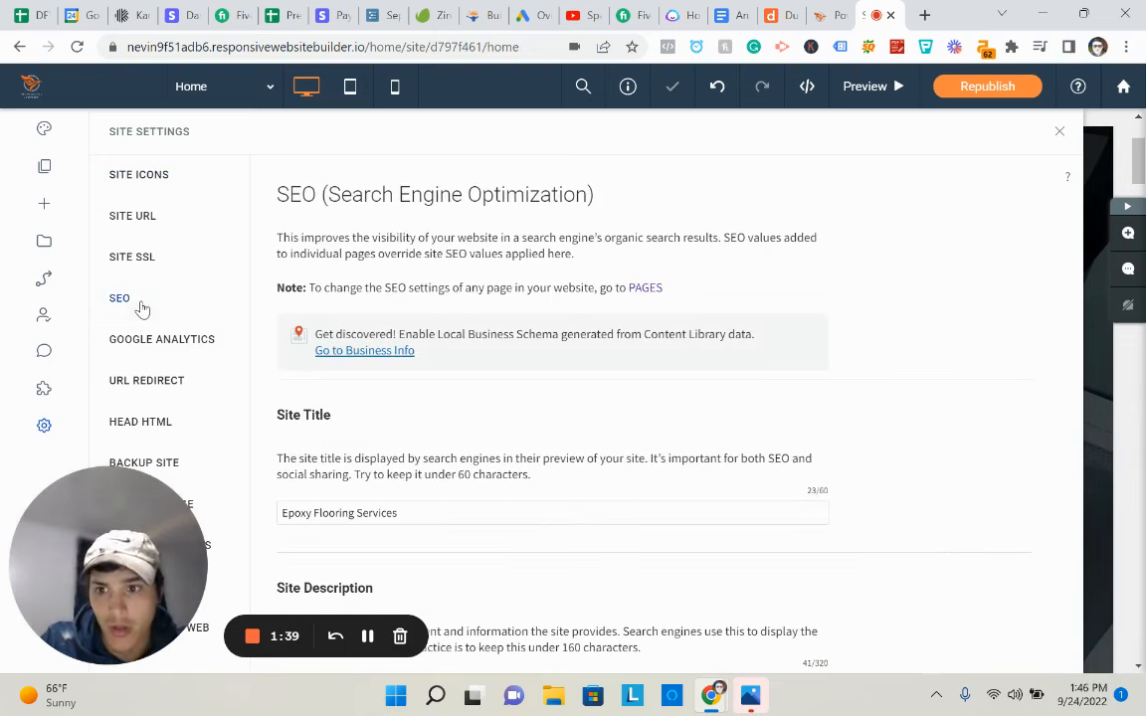
scroll(282, 336, down, 2)
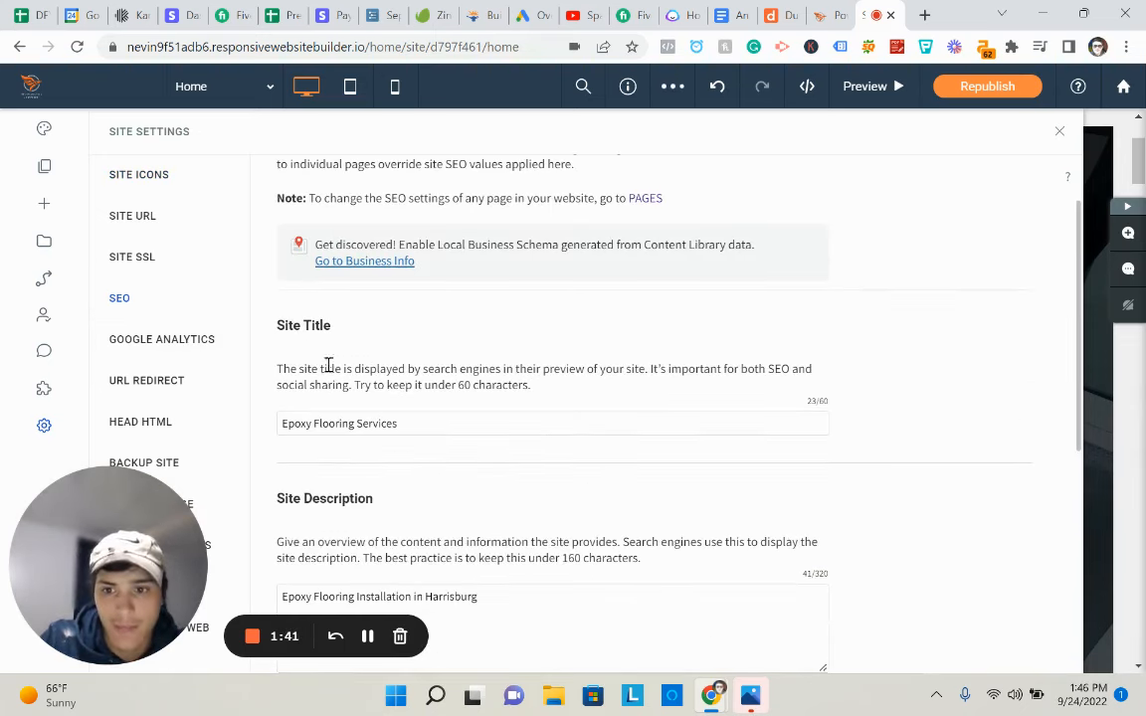
scroll(358, 363, down, 2)
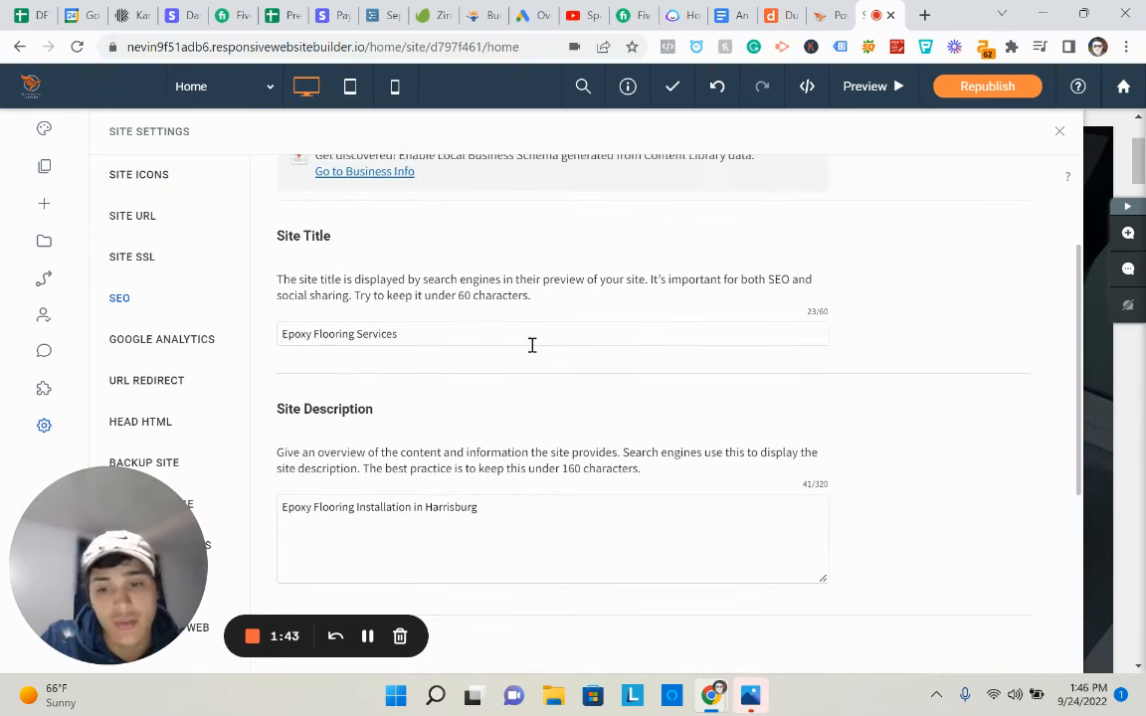
click(531, 331)
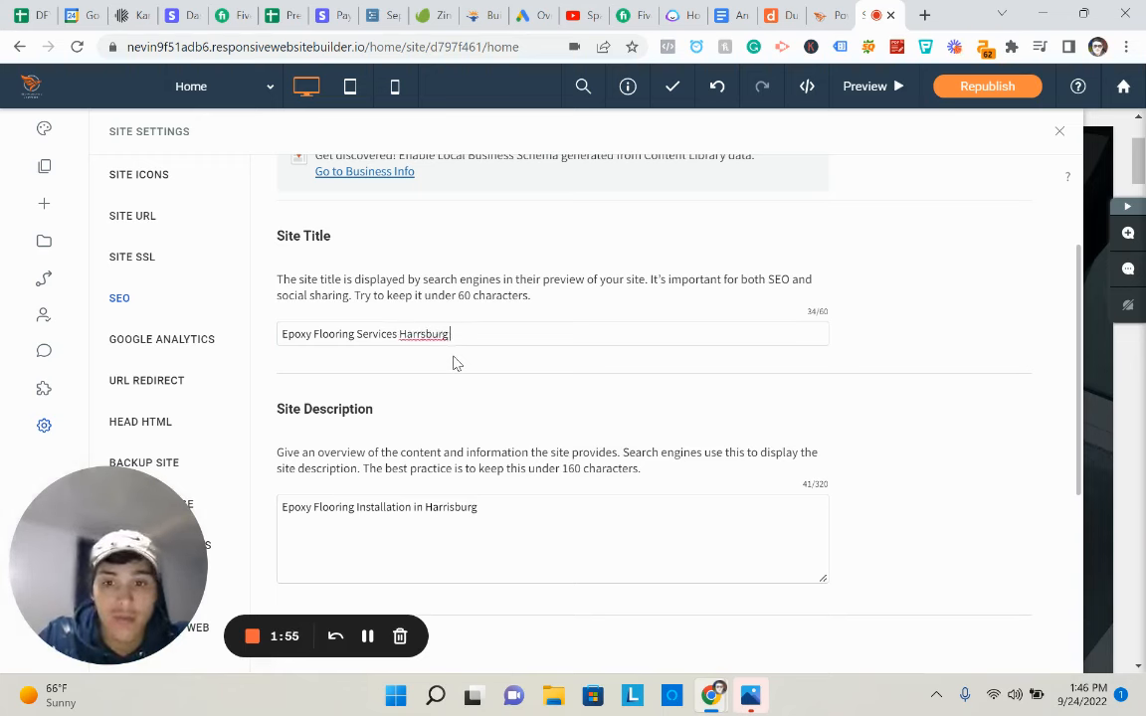
text(snburg)
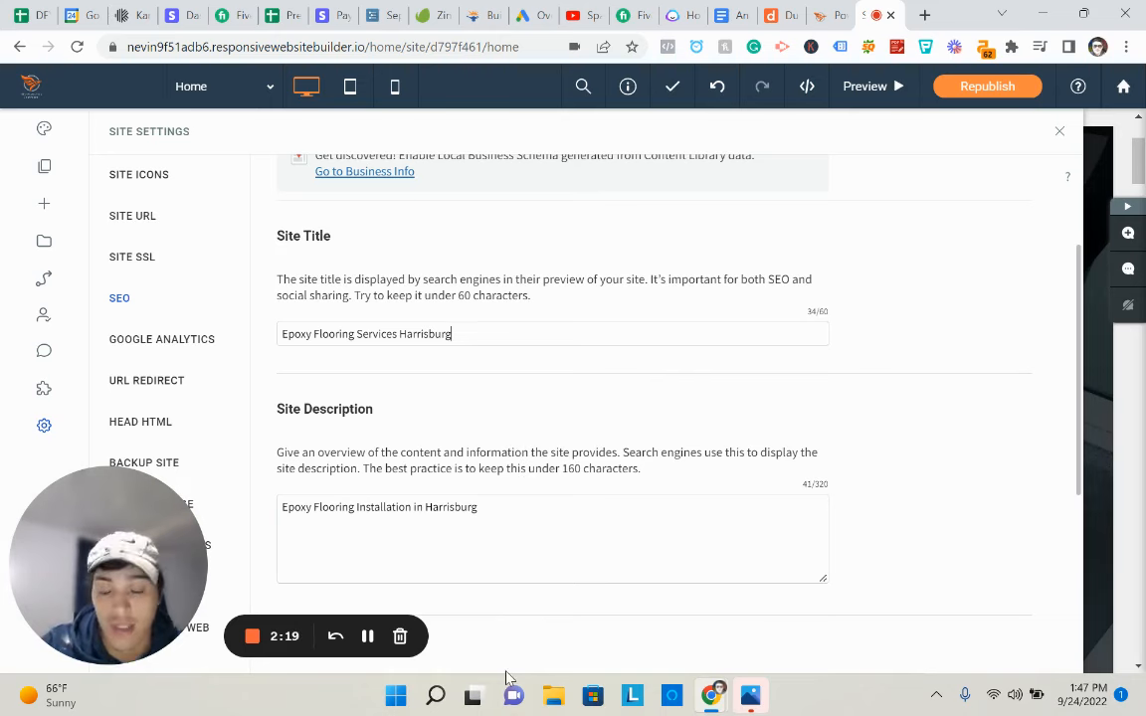
Add a second sentence to the site description saying "We offer" garage floor coating as well as basement coatings
scroll(503, 462, down, 1)
click(505, 418)
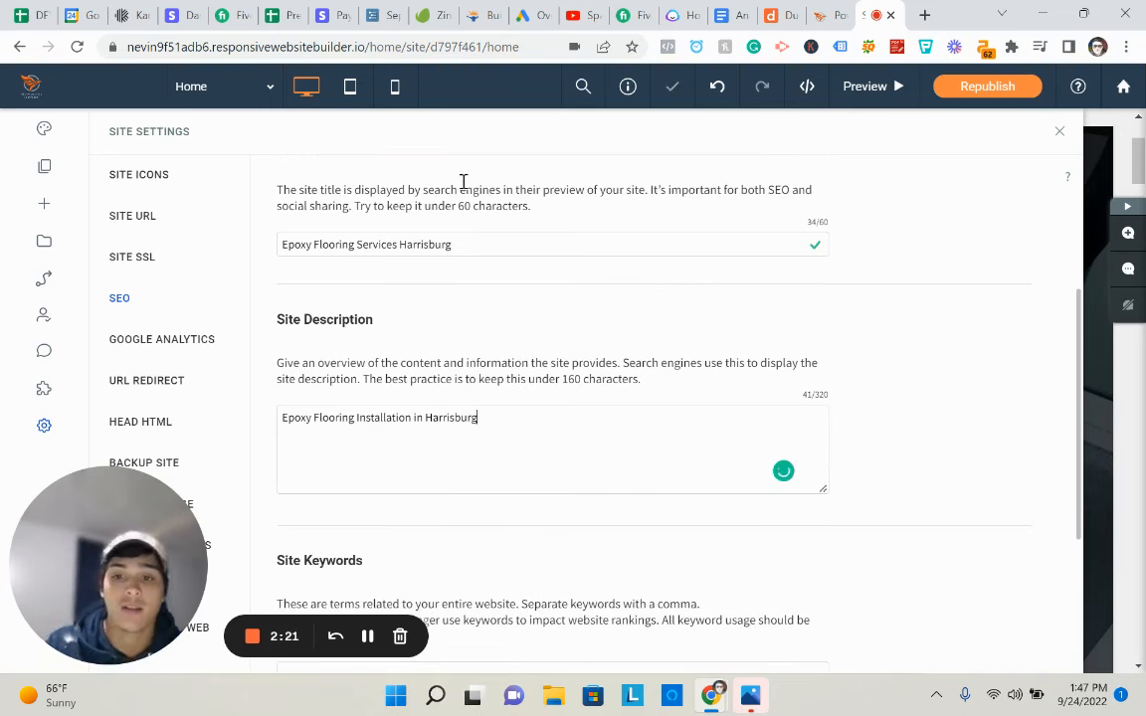
scroll(413, 259, down, 1)
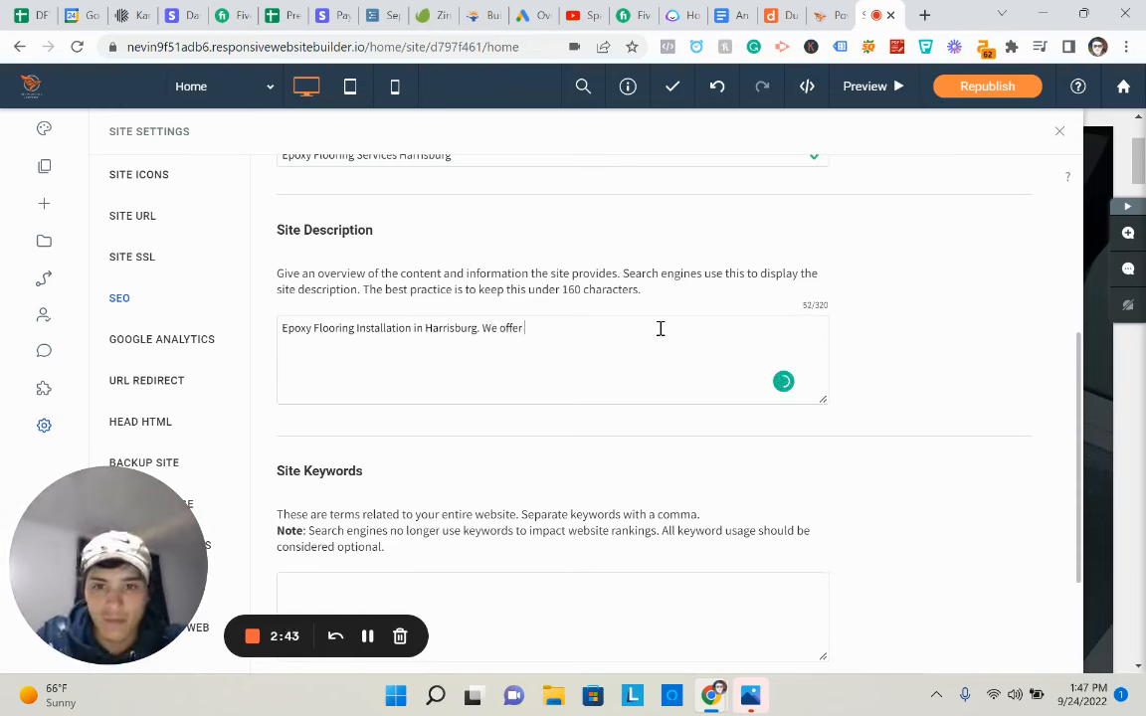
text(argae floor c)
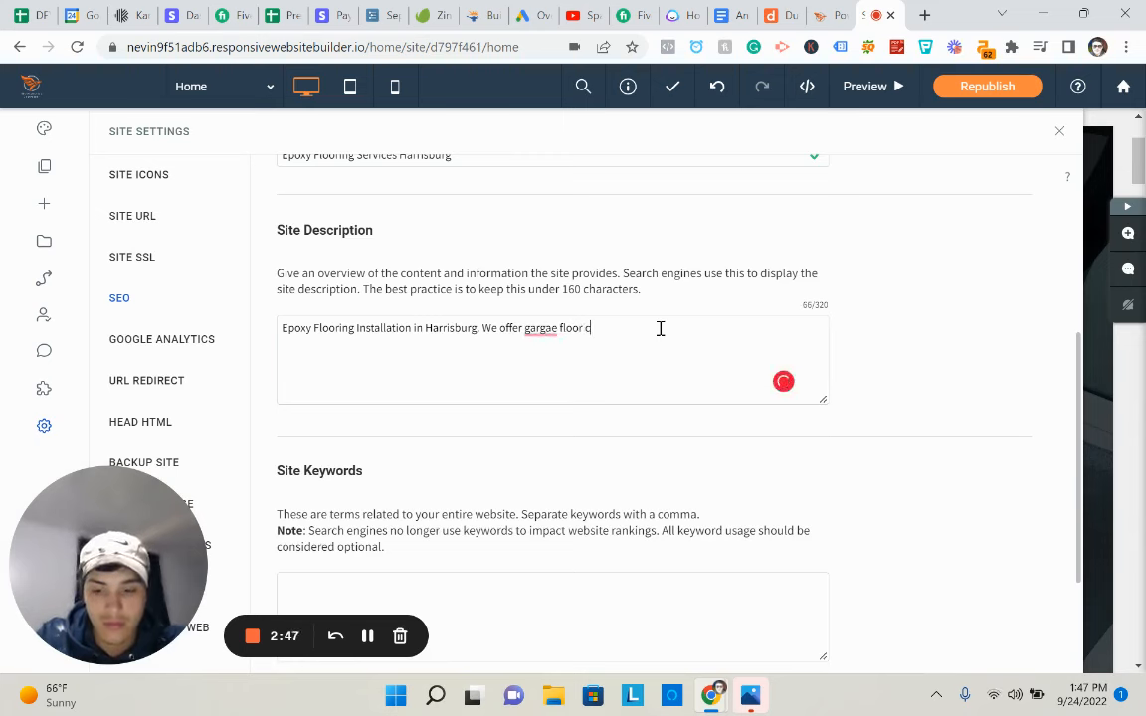
text(oating as)
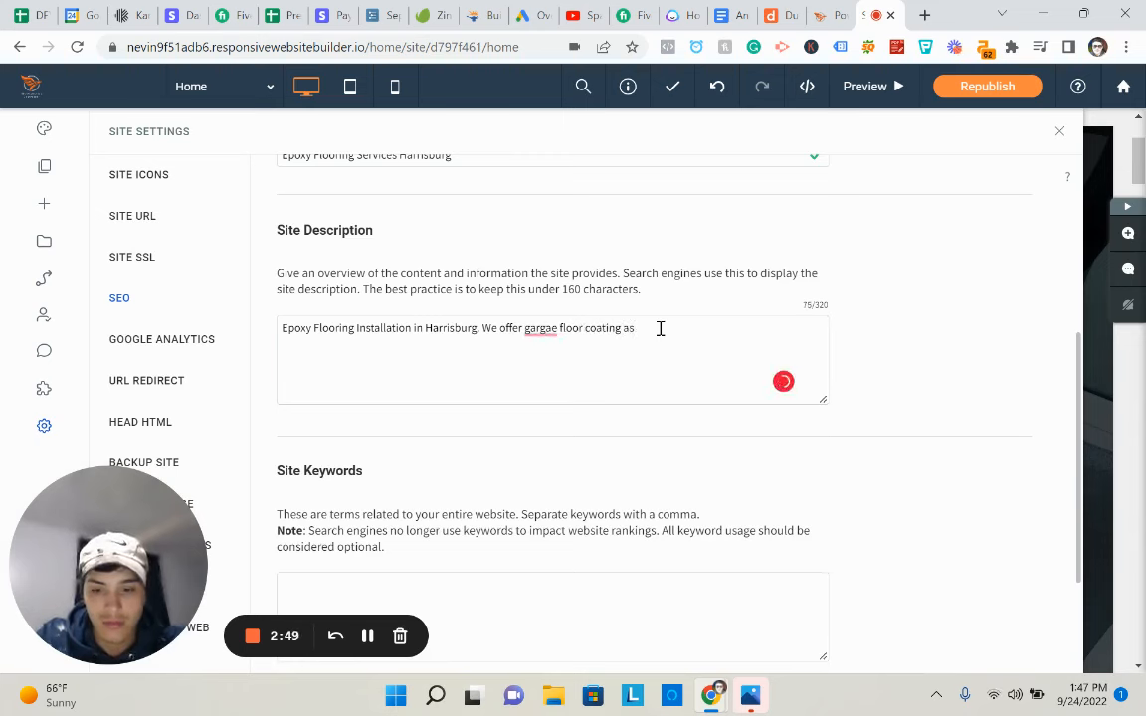
text( well as base)
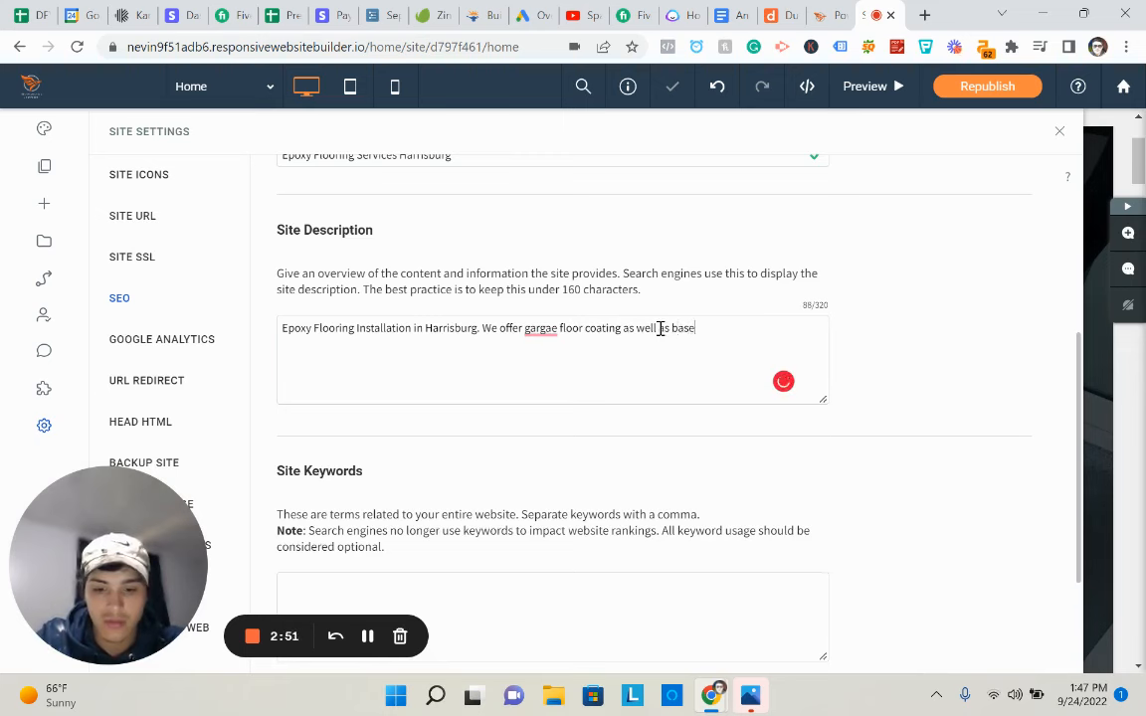
text(mnet coatings=.)
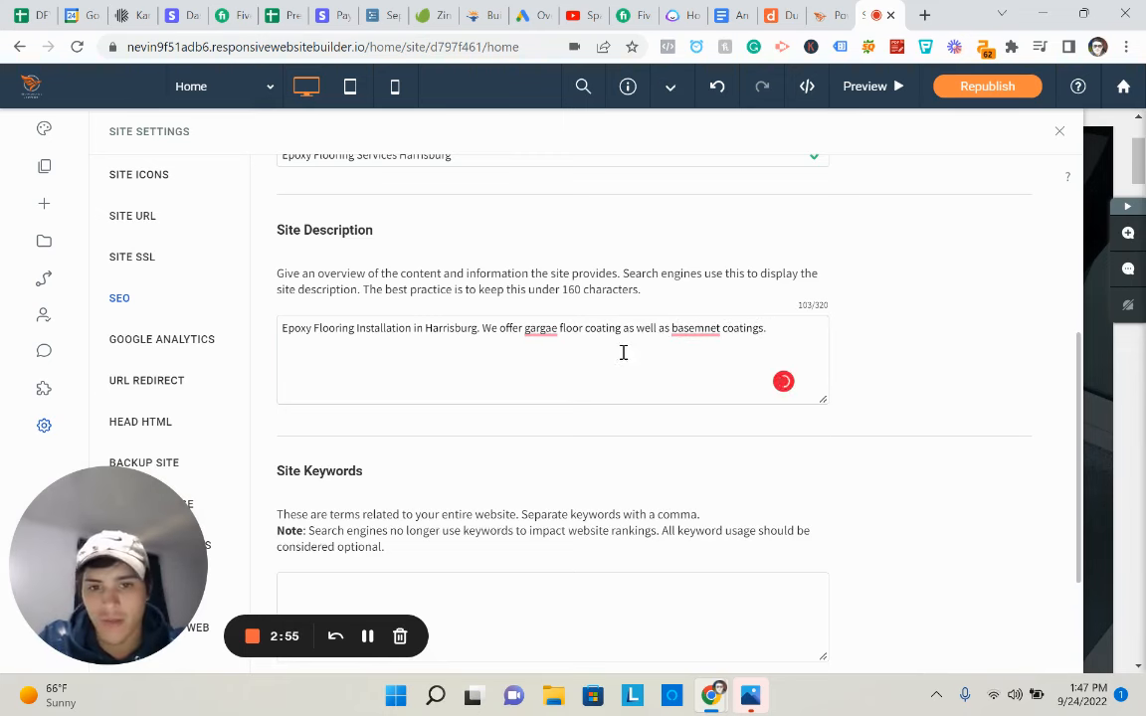
Correct the two misspelled words in the site description to "garage" and "basement"
mouse_move(540, 329)
click(546, 358)
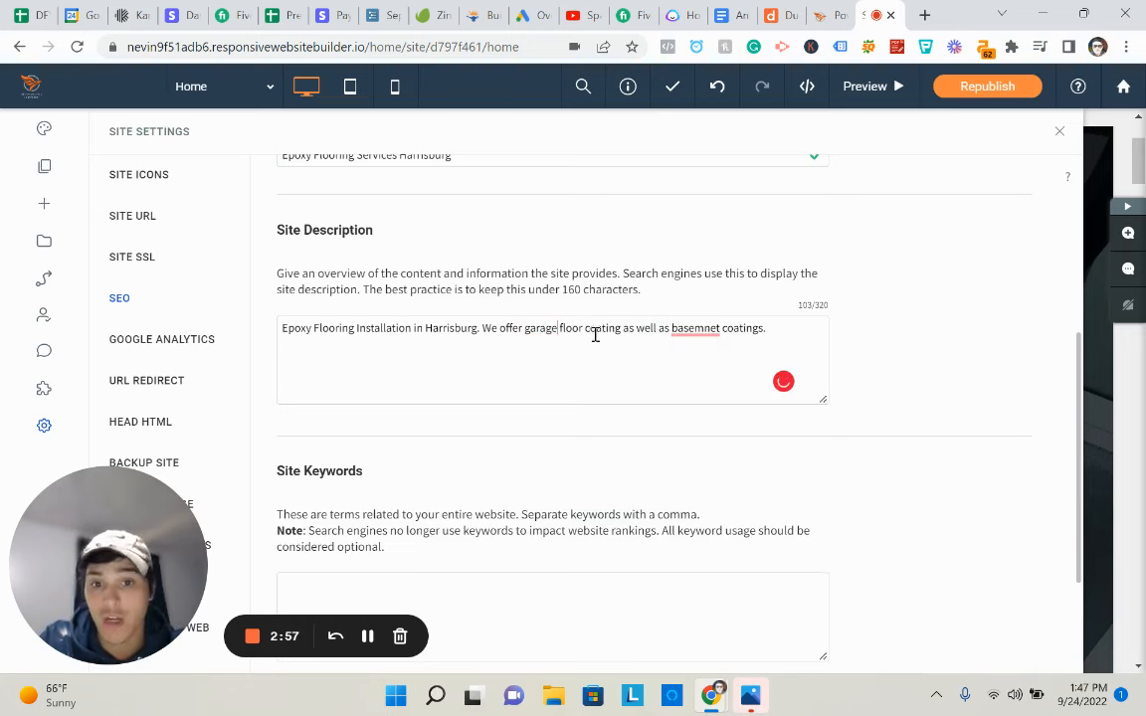
mouse_move(705, 336)
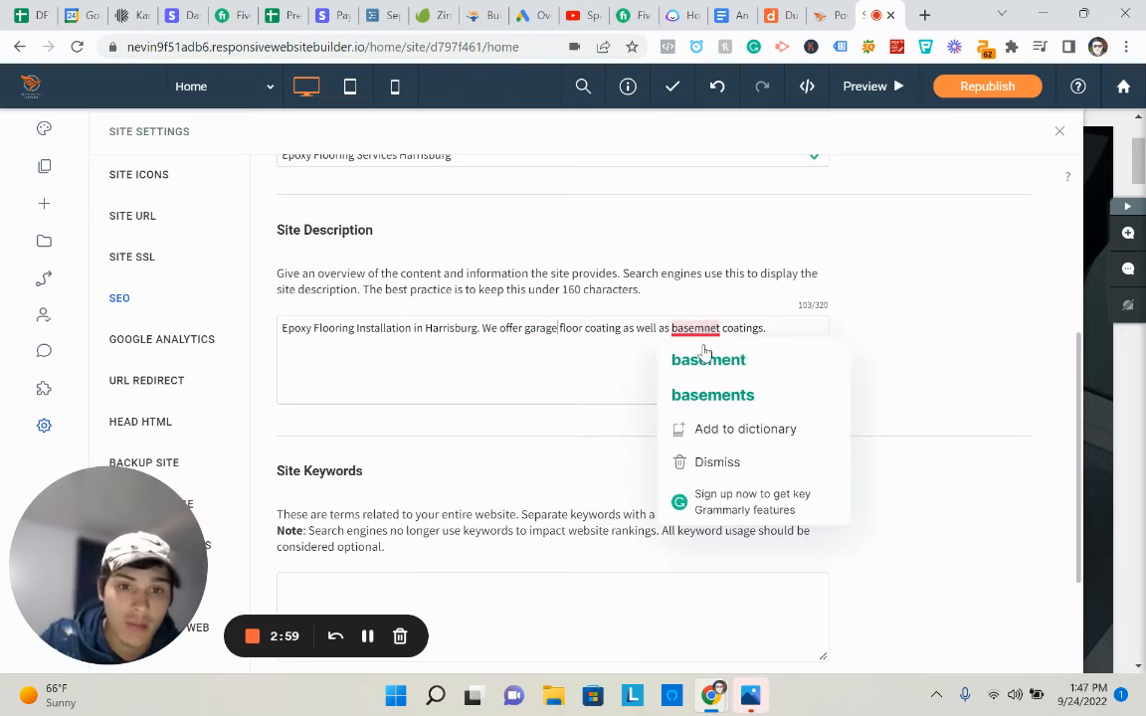
click(712, 363)
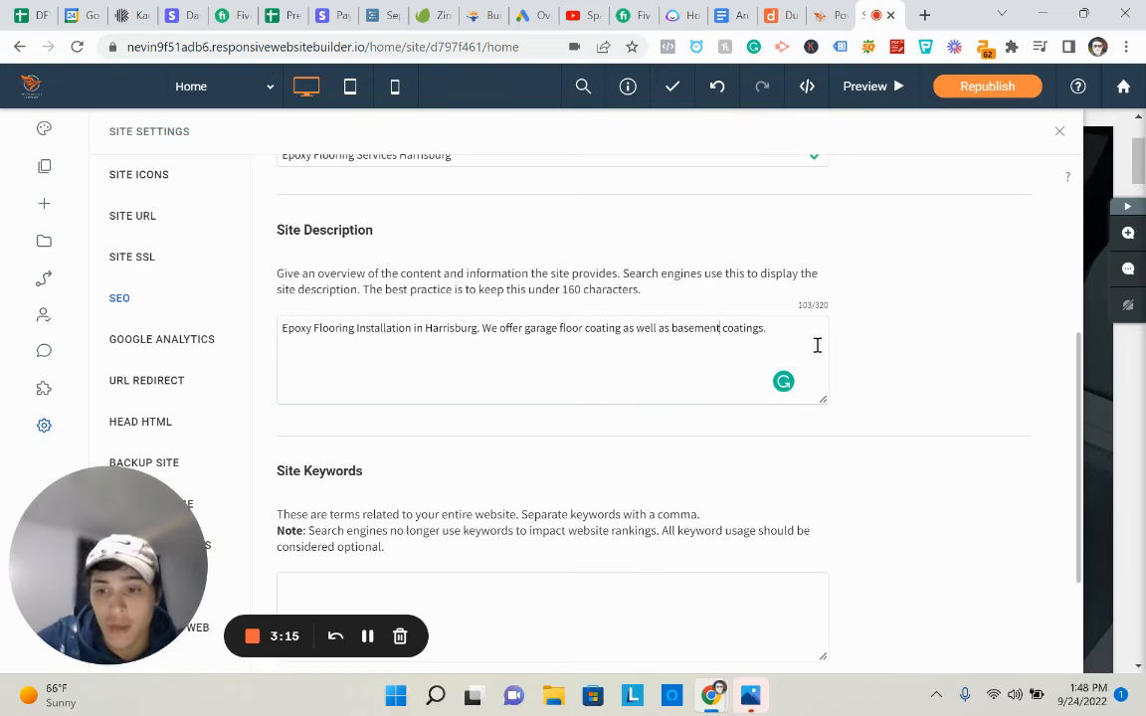
Enter "epoxy flooring" as the site keyword and close the site settings
scroll(726, 333, down, 3)
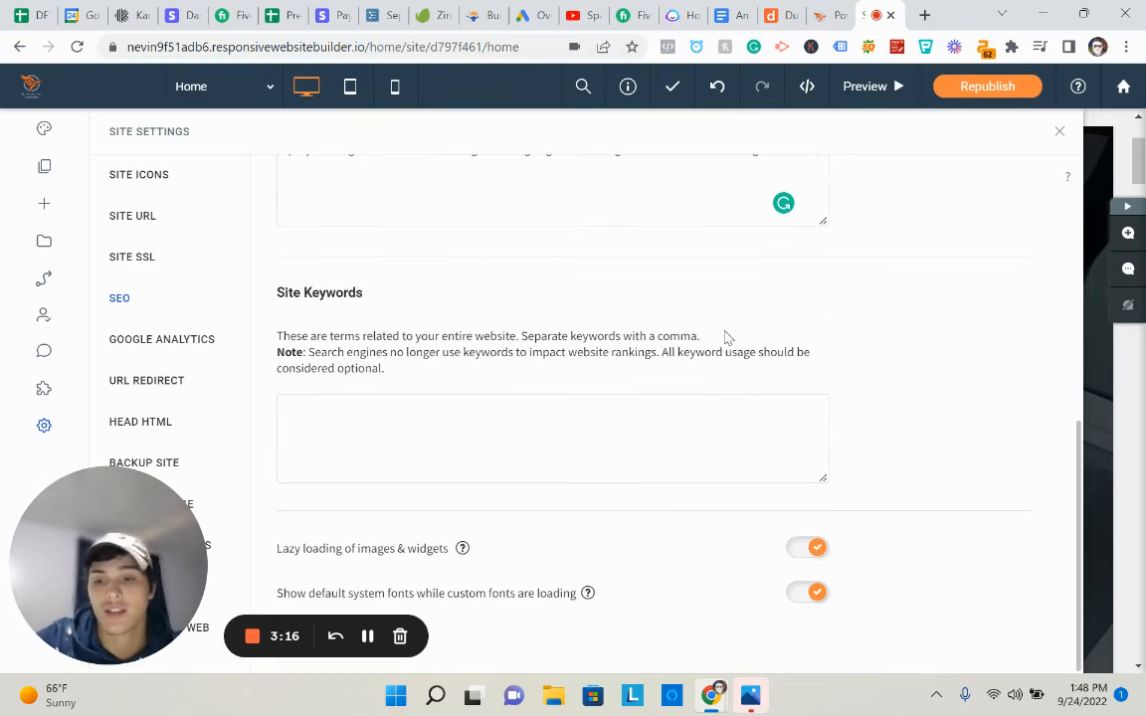
click(462, 432)
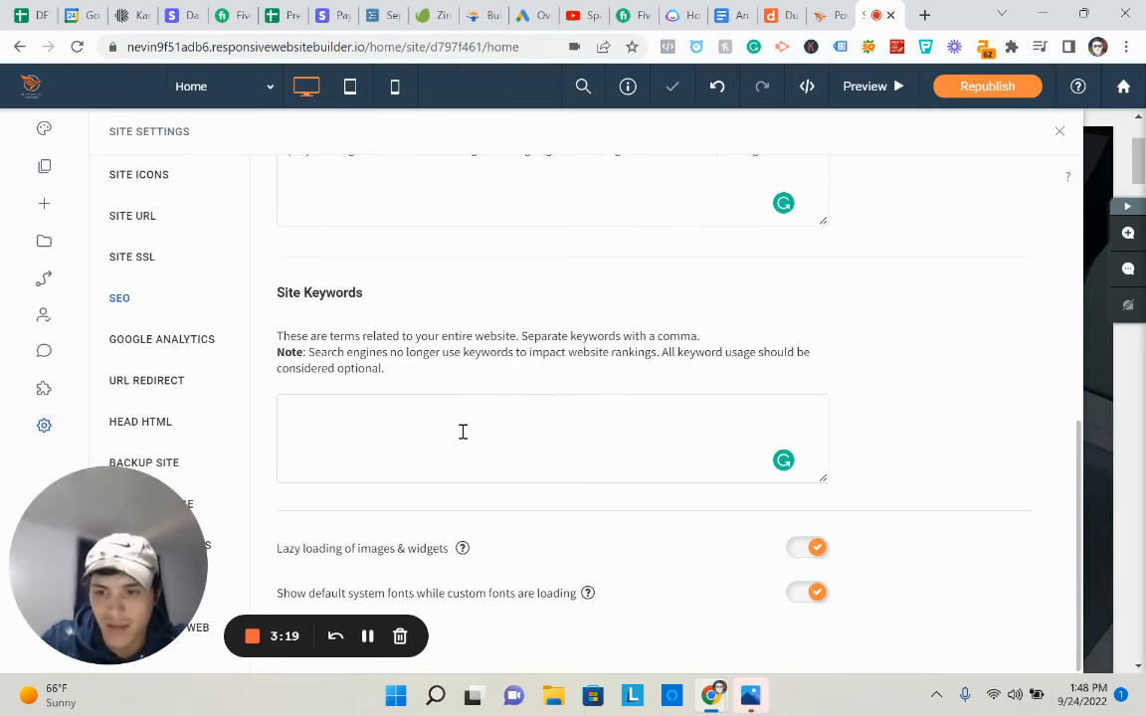
text(epo)
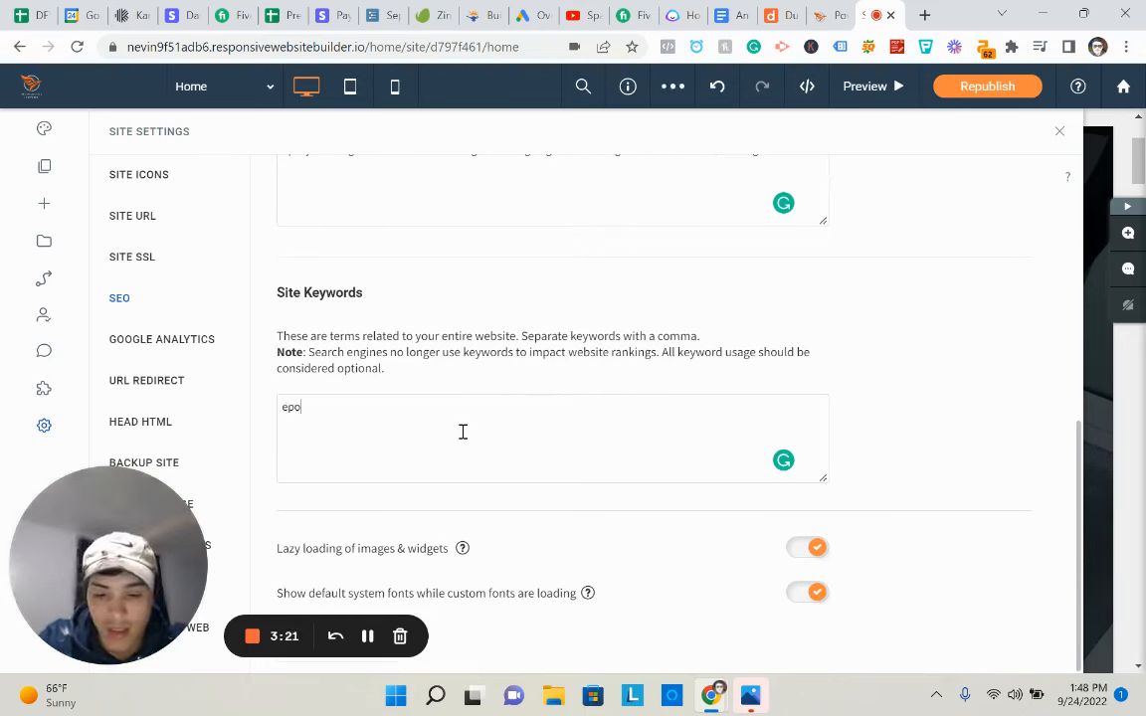
text(xy flooring)
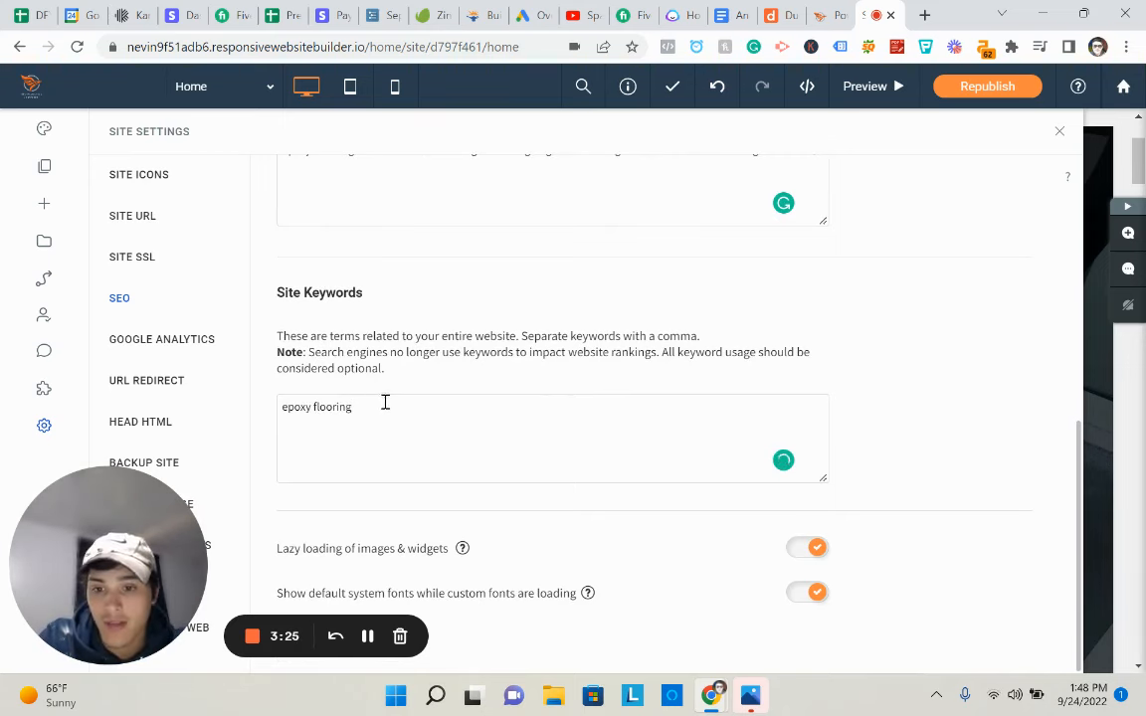
scroll(384, 402, up, 10)
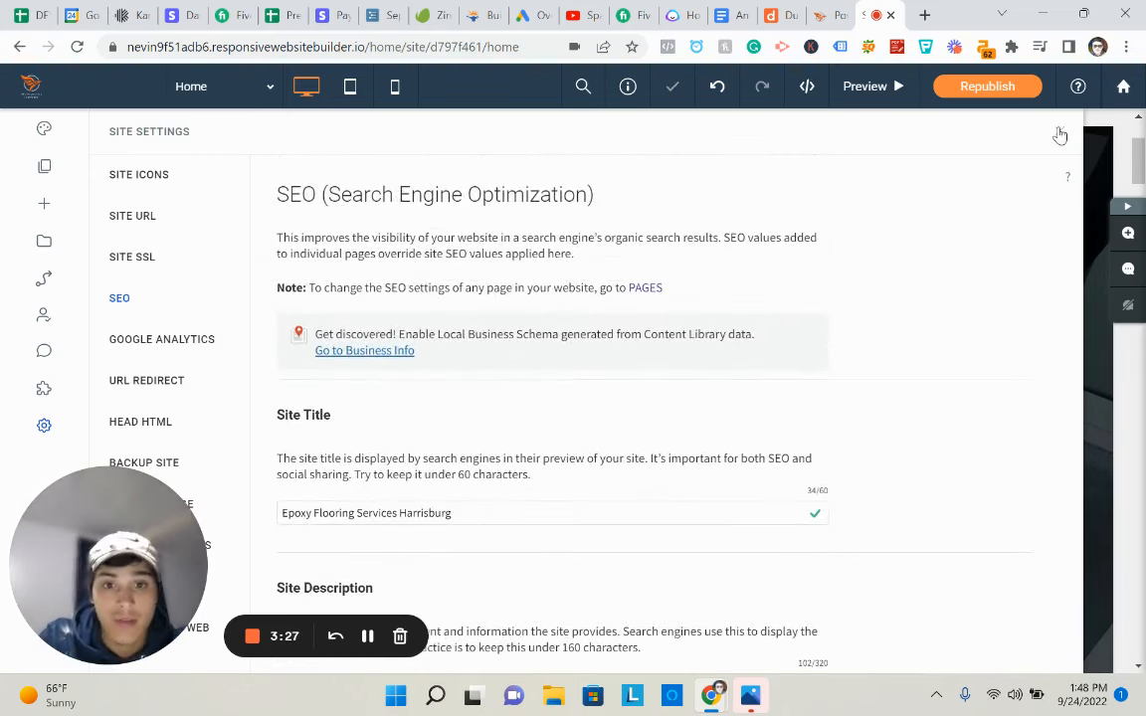
click(1058, 133)
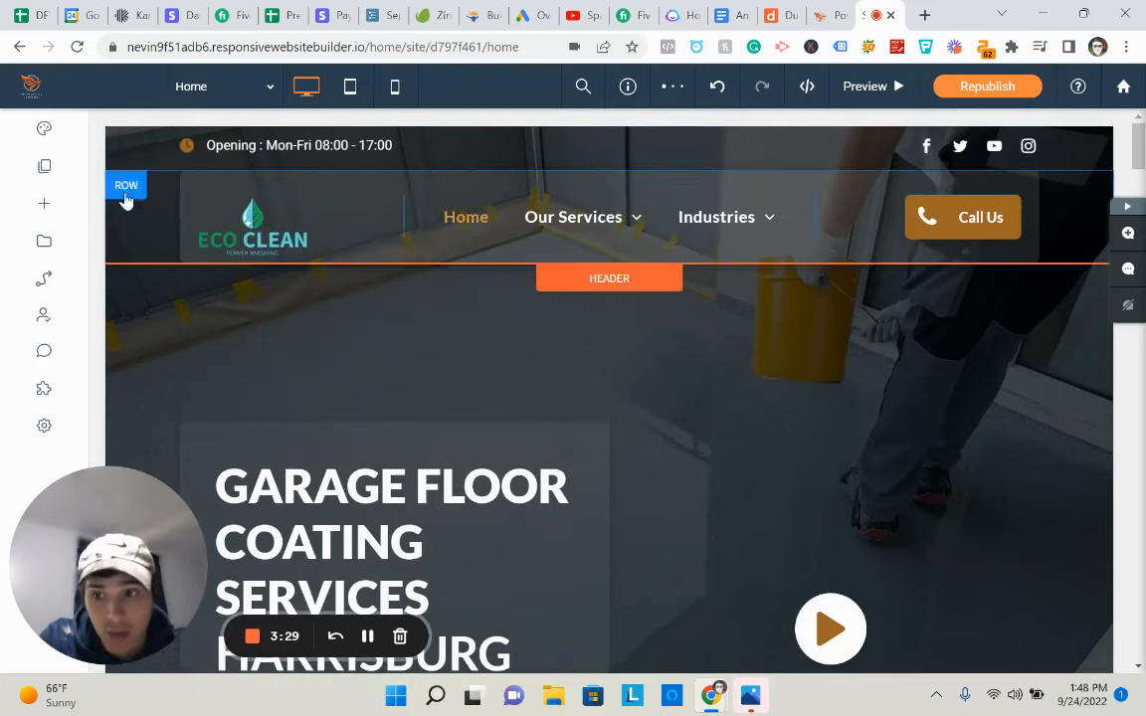
Open the site's page list and expand the Our Services and Industries groups to review their subpages
click(48, 167)
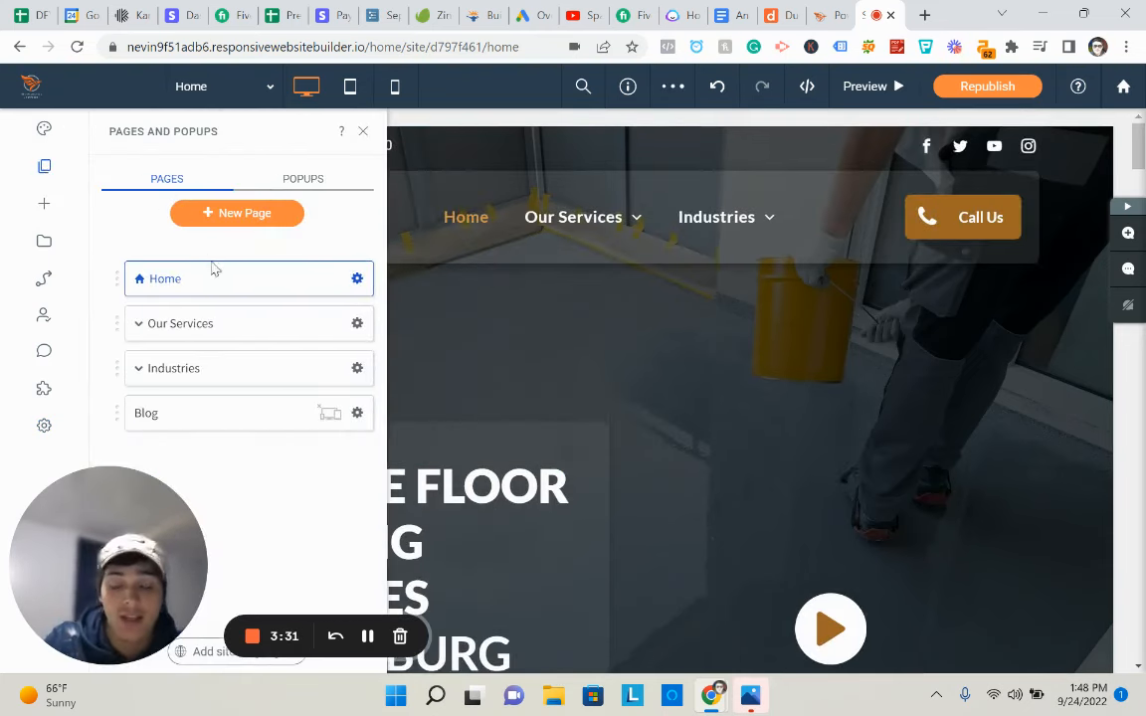
click(140, 329)
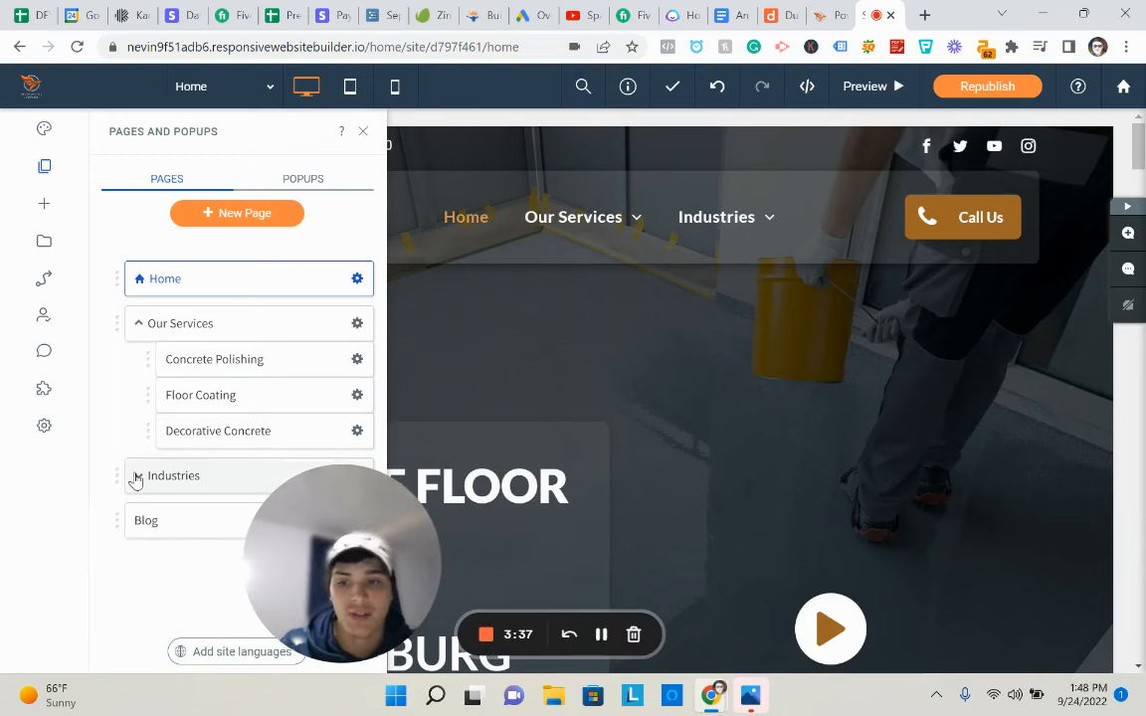
click(137, 477)
scroll(208, 534, down, 1)
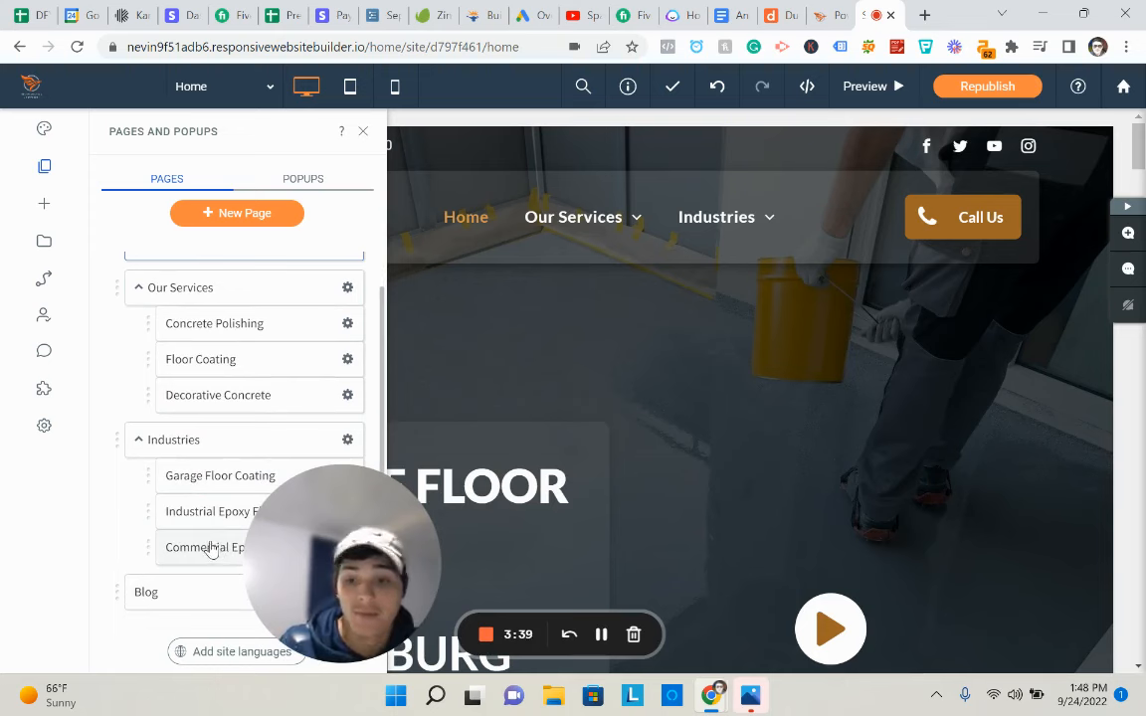
drag(318, 545, 941, 596)
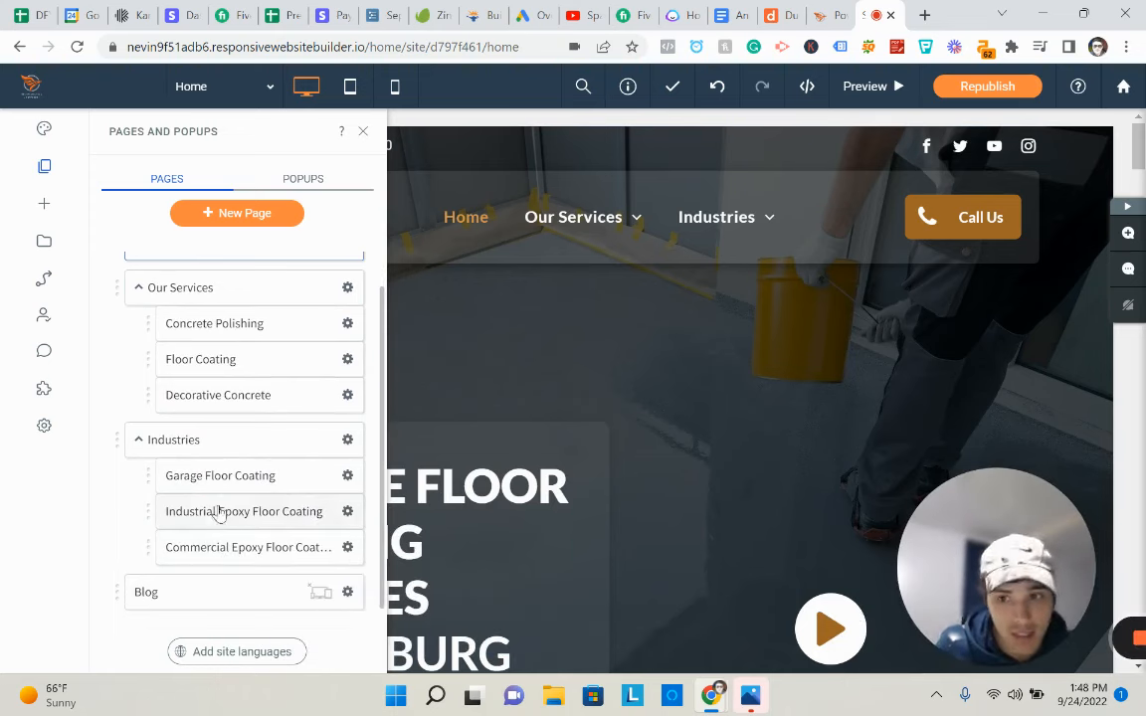
scroll(186, 438, up, 1)
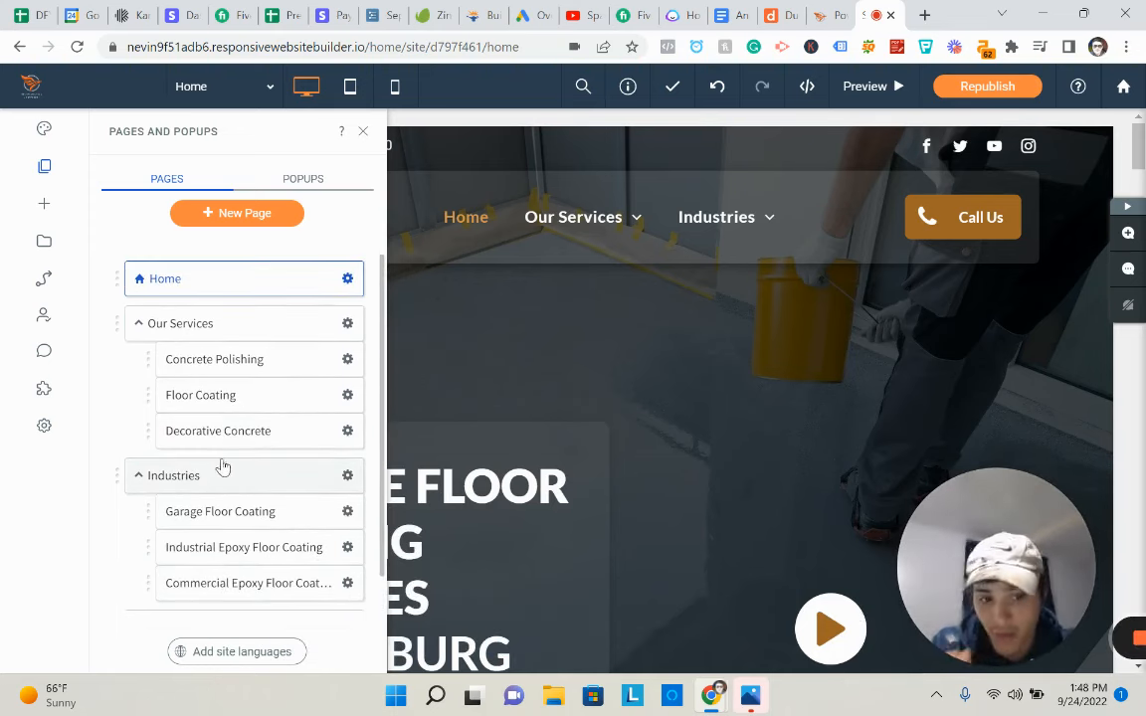
In the Home page's SEO settings, set the page title to "Epoxy Flooring Service | 717 Epoxy | Harrisburg"
click(347, 280)
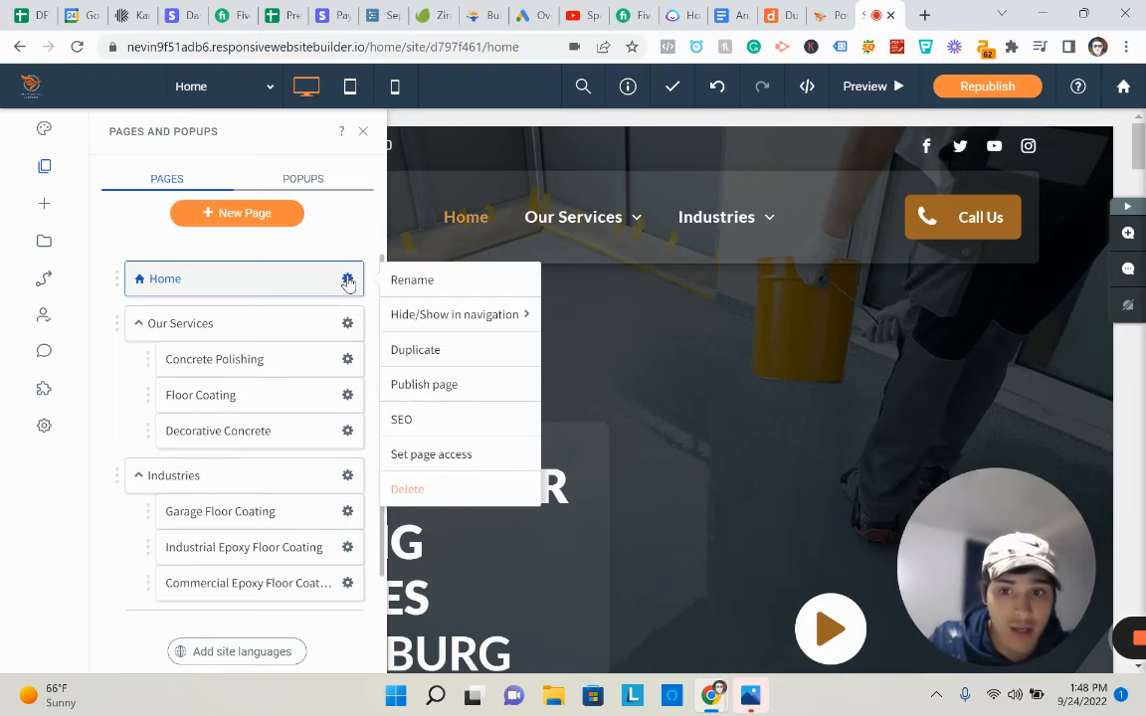
click(436, 421)
scroll(456, 463, down, 1)
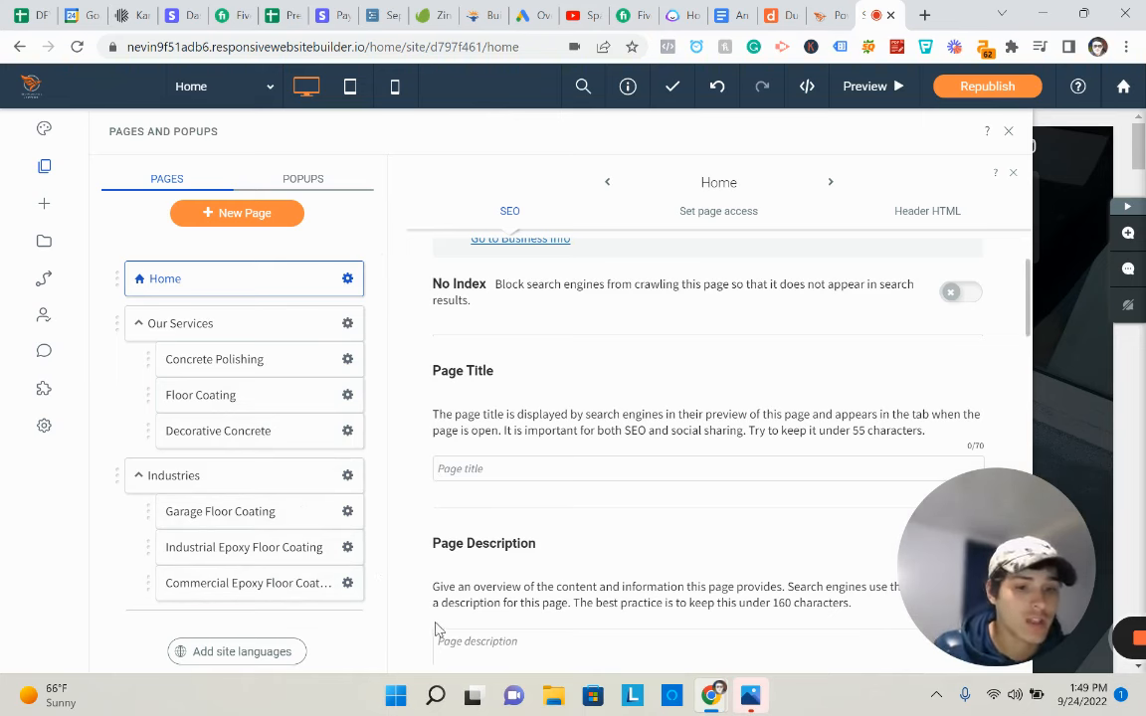
scroll(540, 468, down, 1)
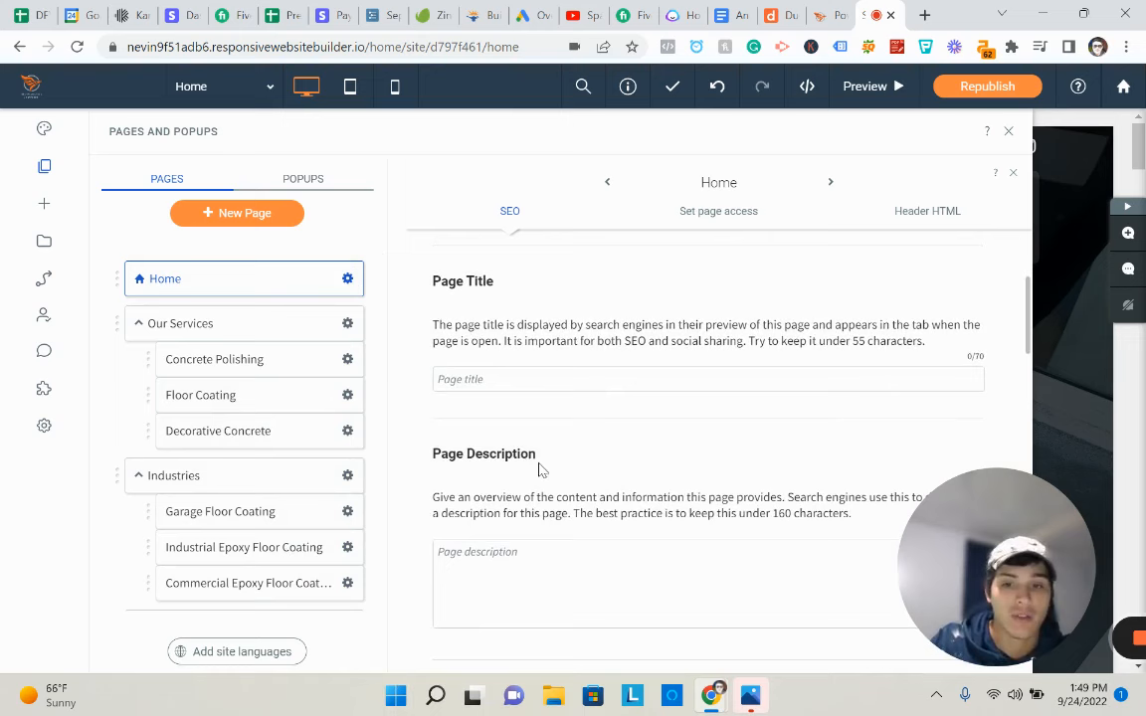
click(494, 382)
text(Epoxy Flooring Com)
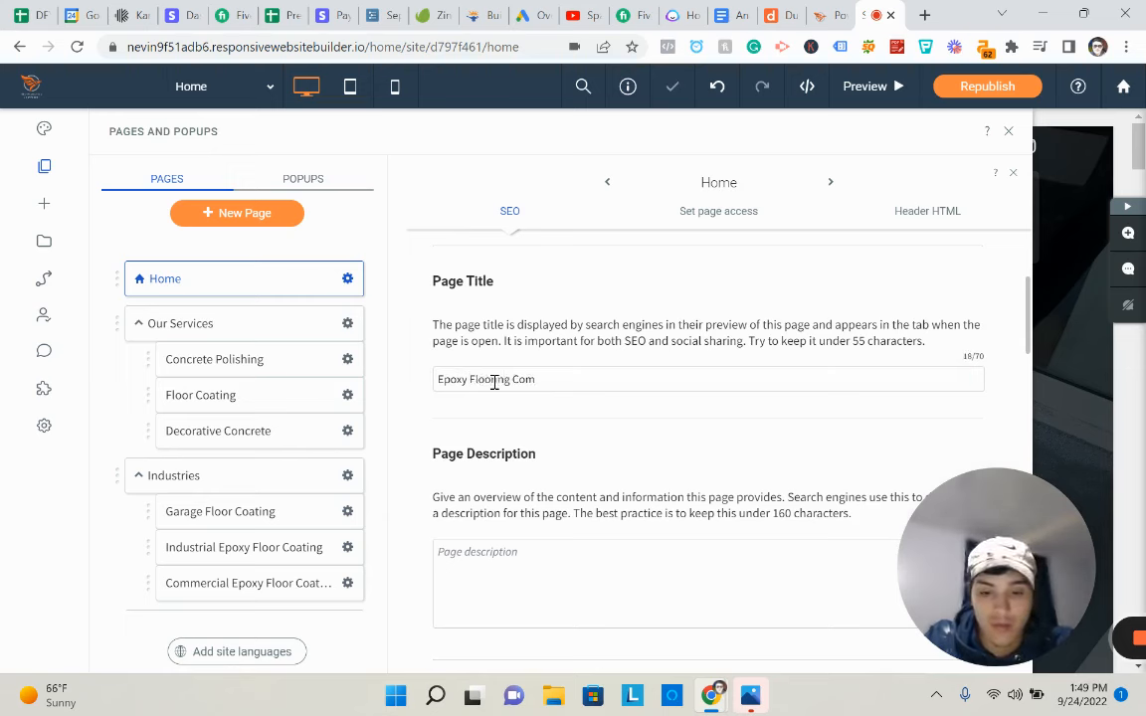
text(g)
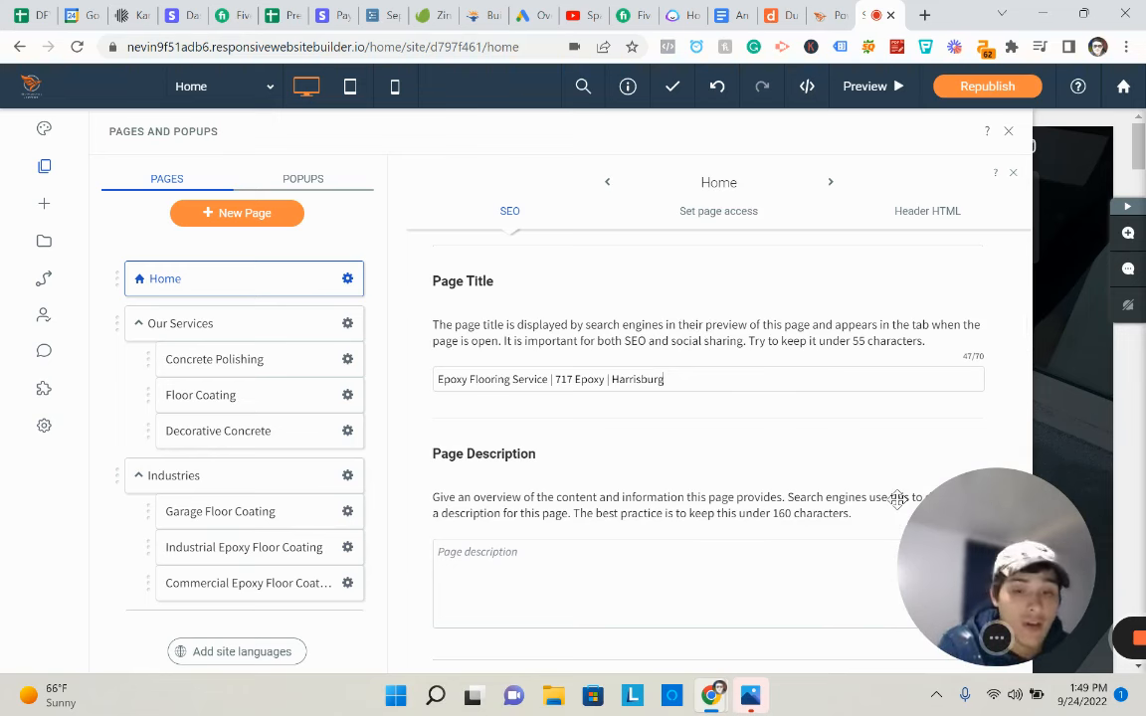
Write a Home page description introducing 717 Epoxy as an epoxy flooring company specialized in garage flooring coatings and concrete coatings
scroll(655, 463, down, 2)
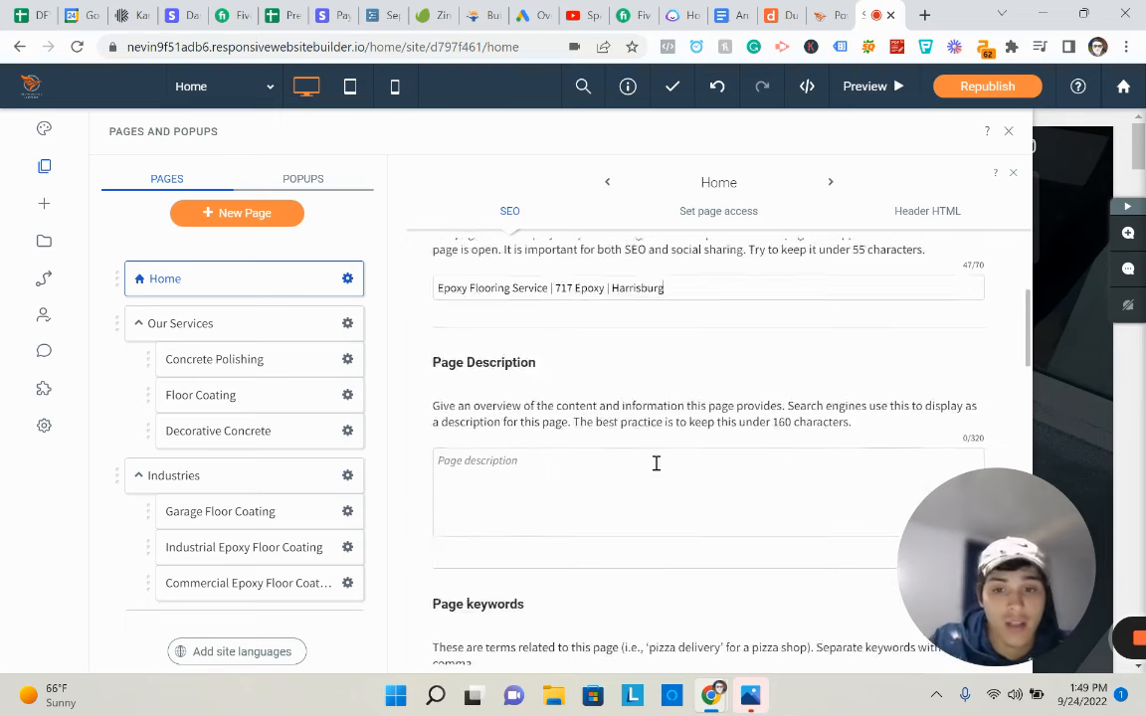
click(569, 402)
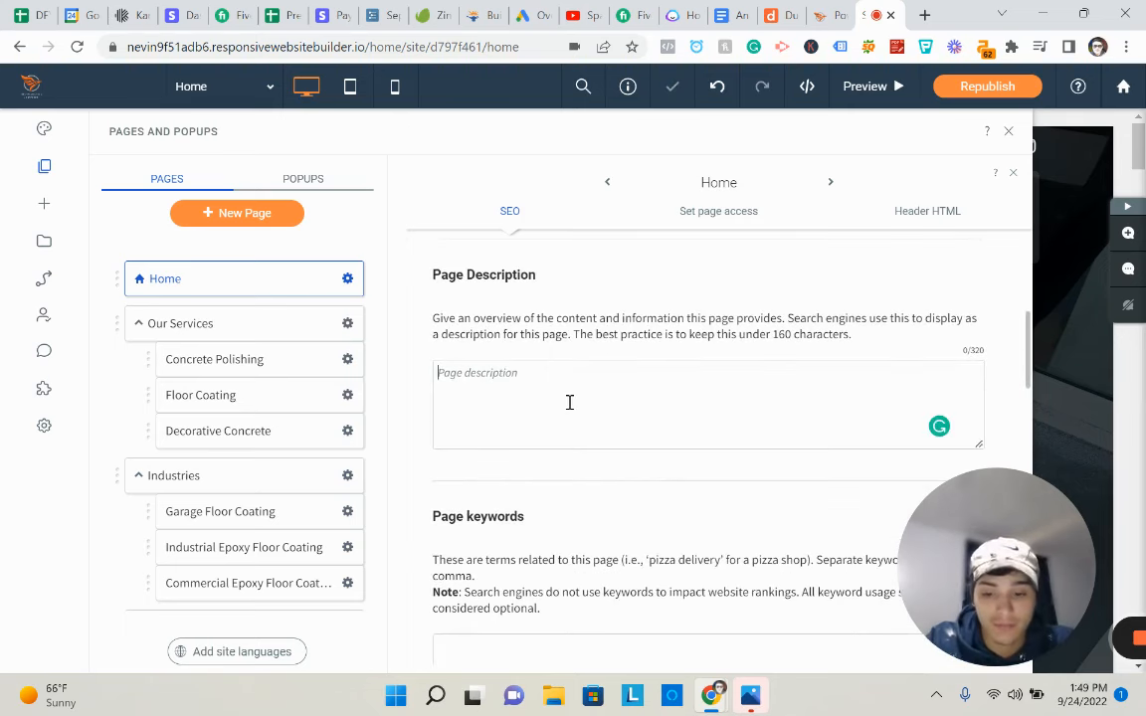
text(717 Epoxy is an epoxy flooring co)
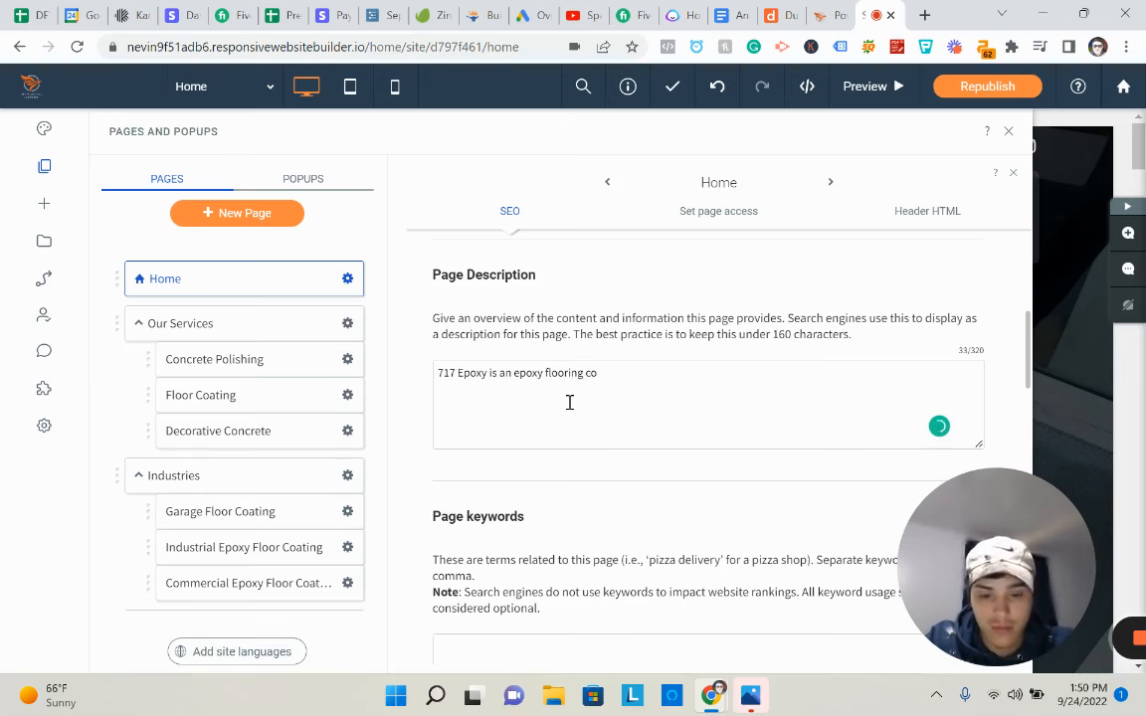
text(any)
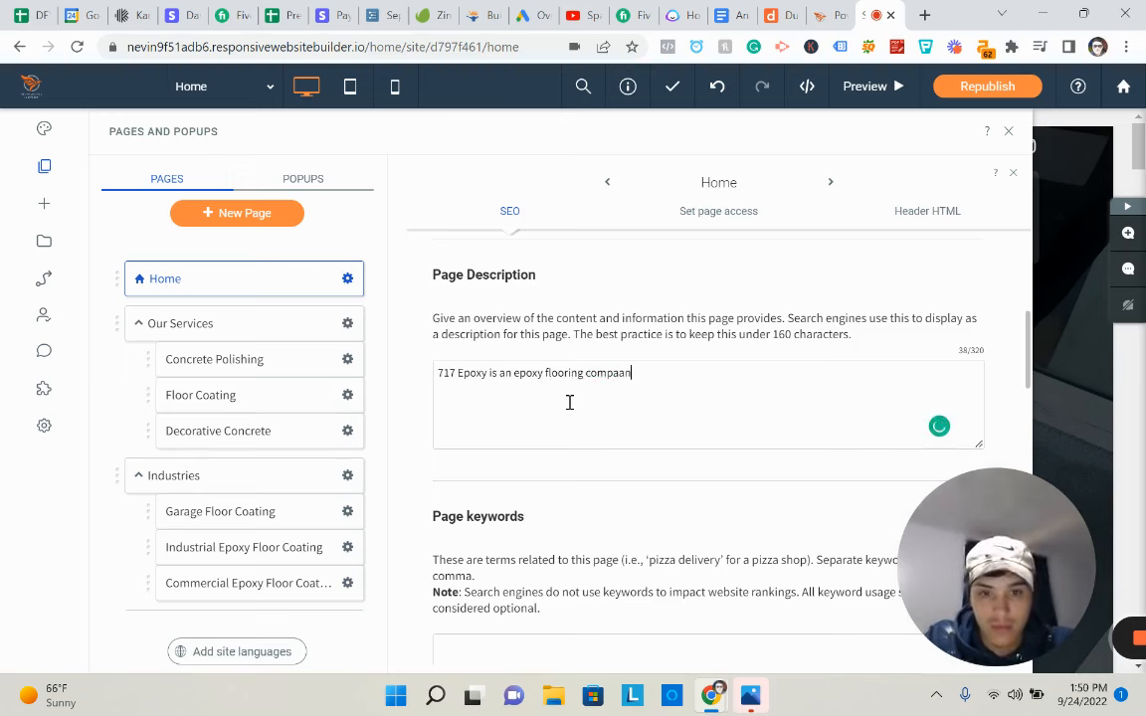
text( speaicalize)
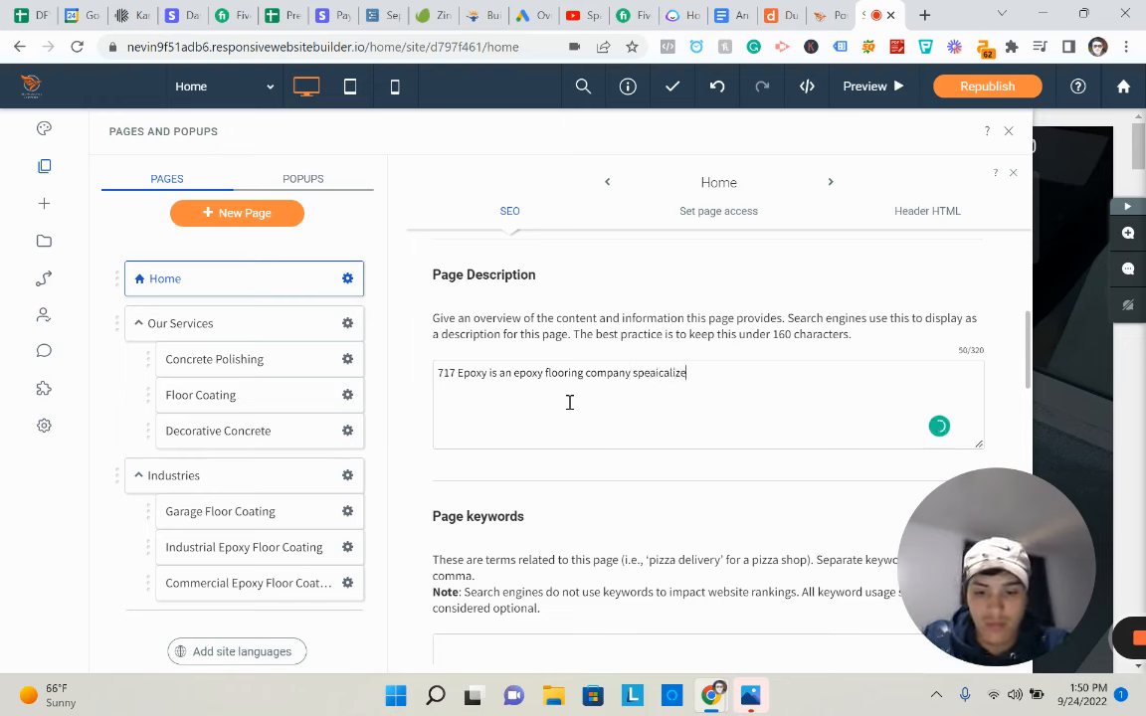
text(d in garg)
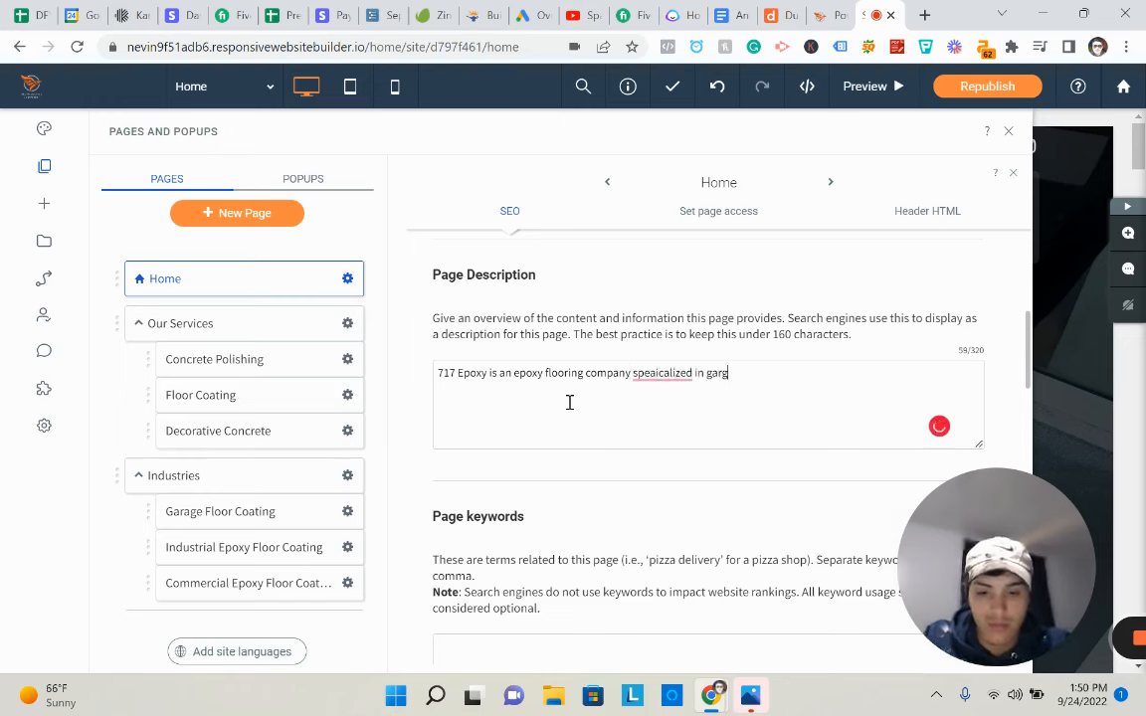
text(e flooring coati)
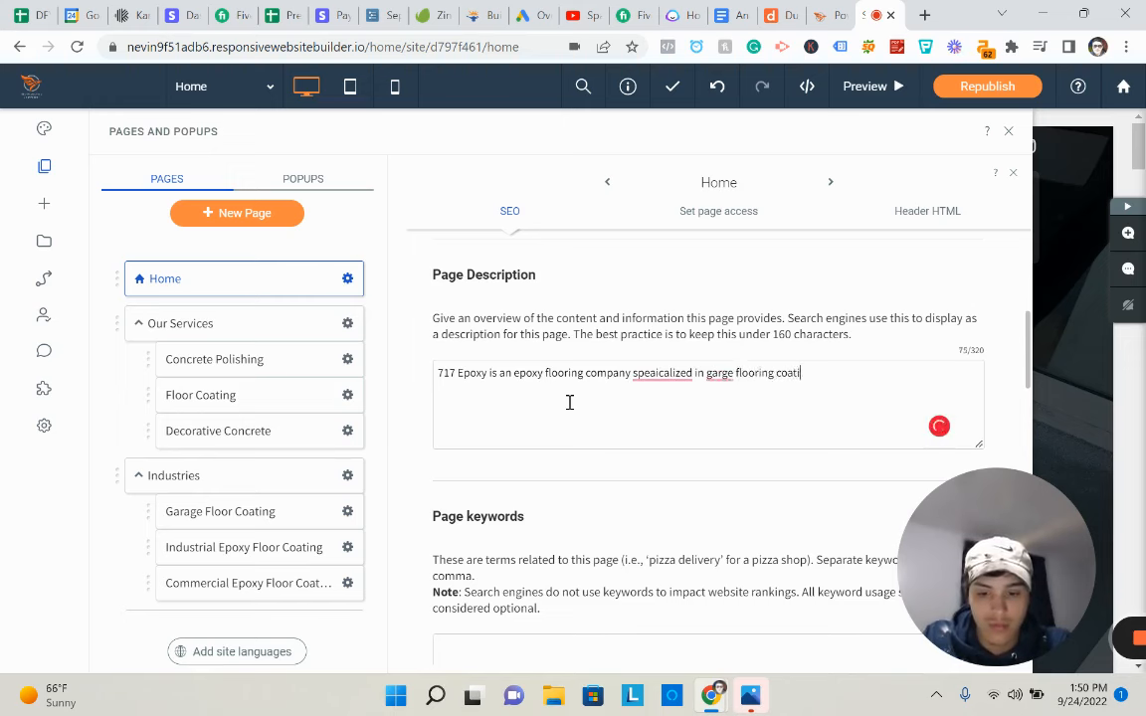
text(ngs and concrete coatings.)
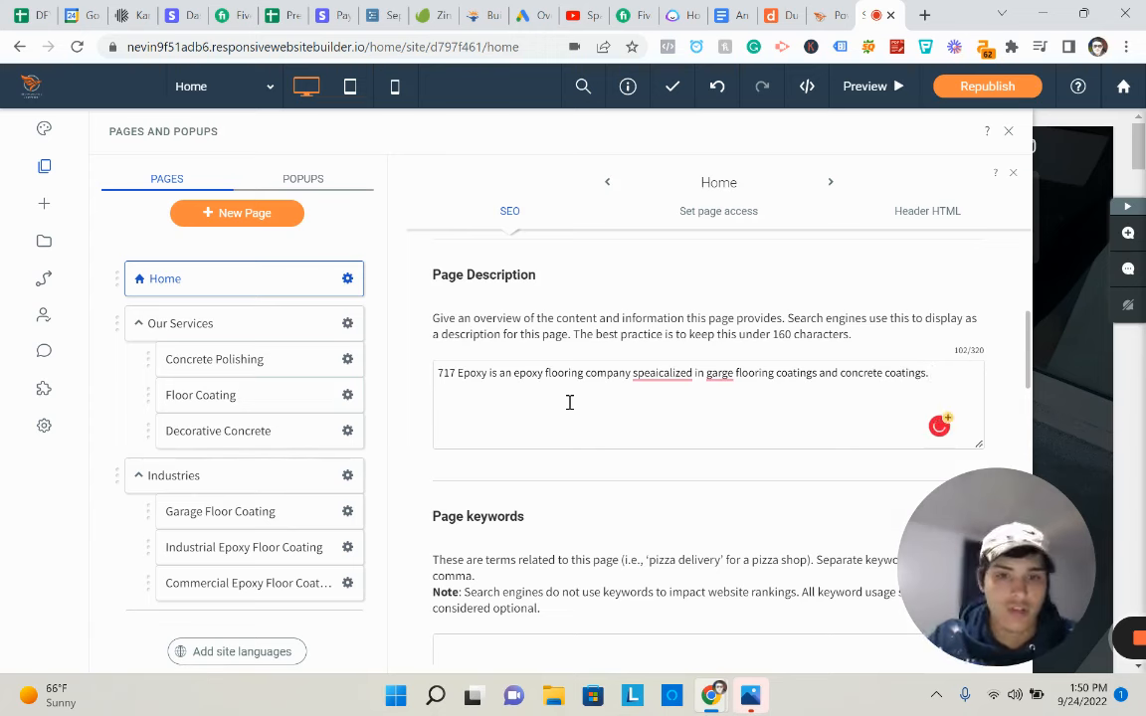
Correct the misspelled words in the Home page description to "specialized" and "garage" using the spelling suggestions
mouse_move(688, 382)
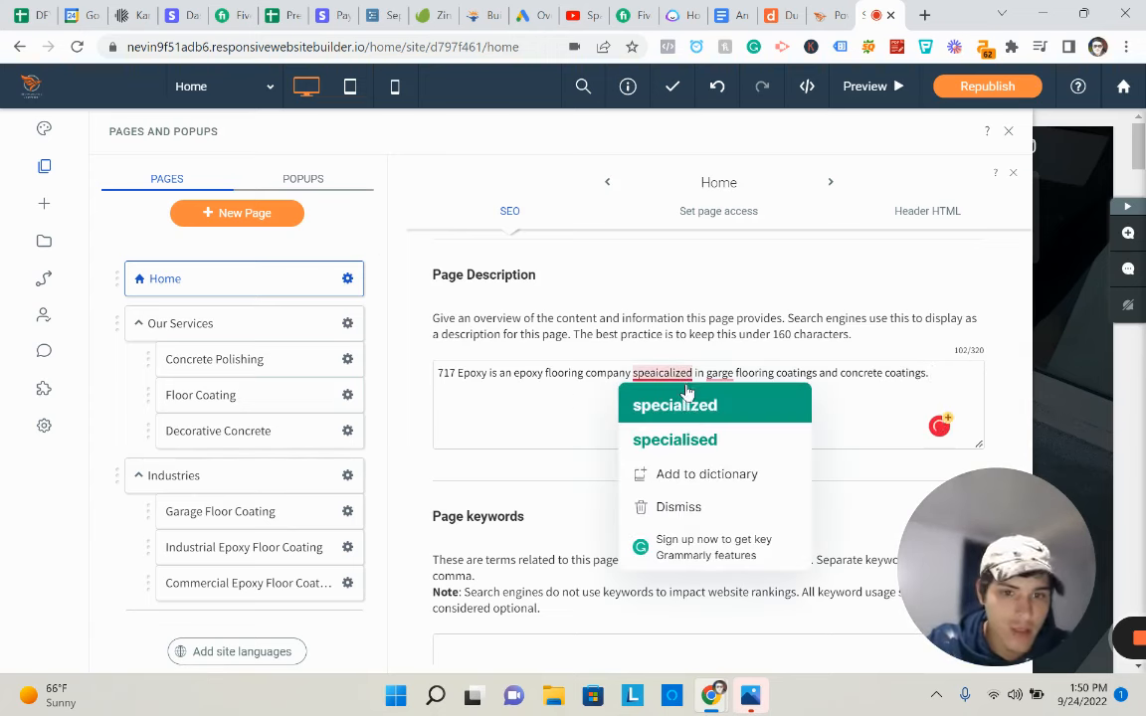
click(690, 408)
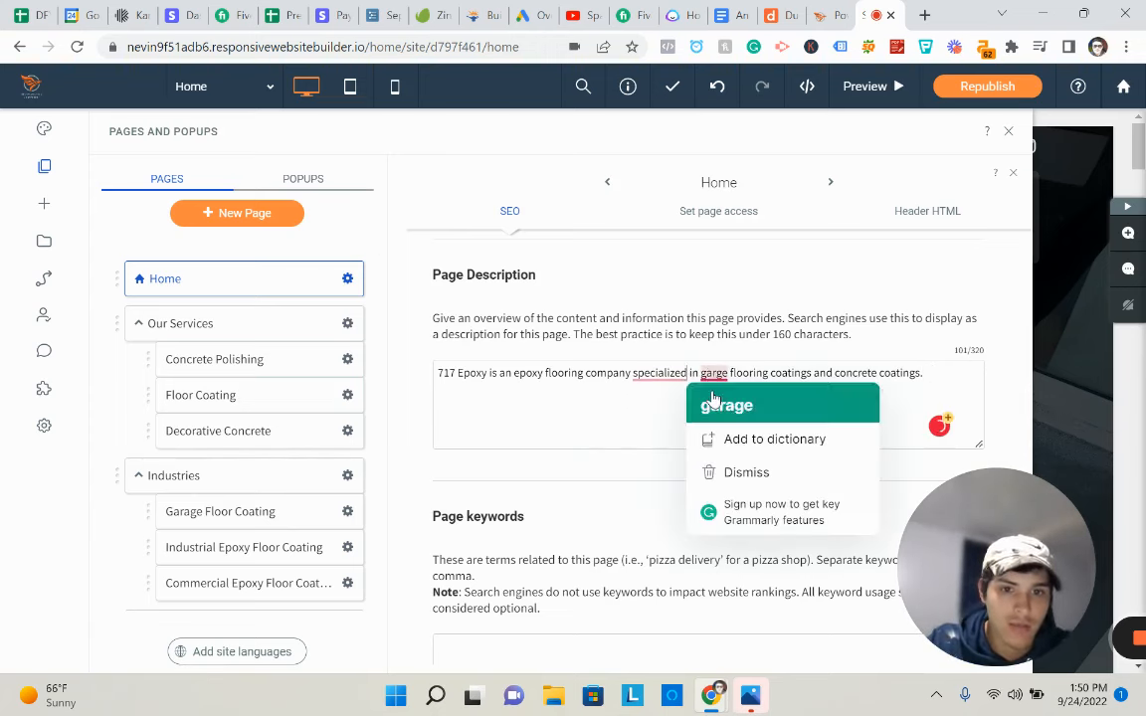
click(726, 405)
mouse_move(661, 373)
click(679, 422)
Enter "epoxy flooring" as the Home page keyword, choose the Eco Clean logo as its social networks image, and close the page settings
scroll(637, 426, down, 1)
scroll(638, 426, down, 2)
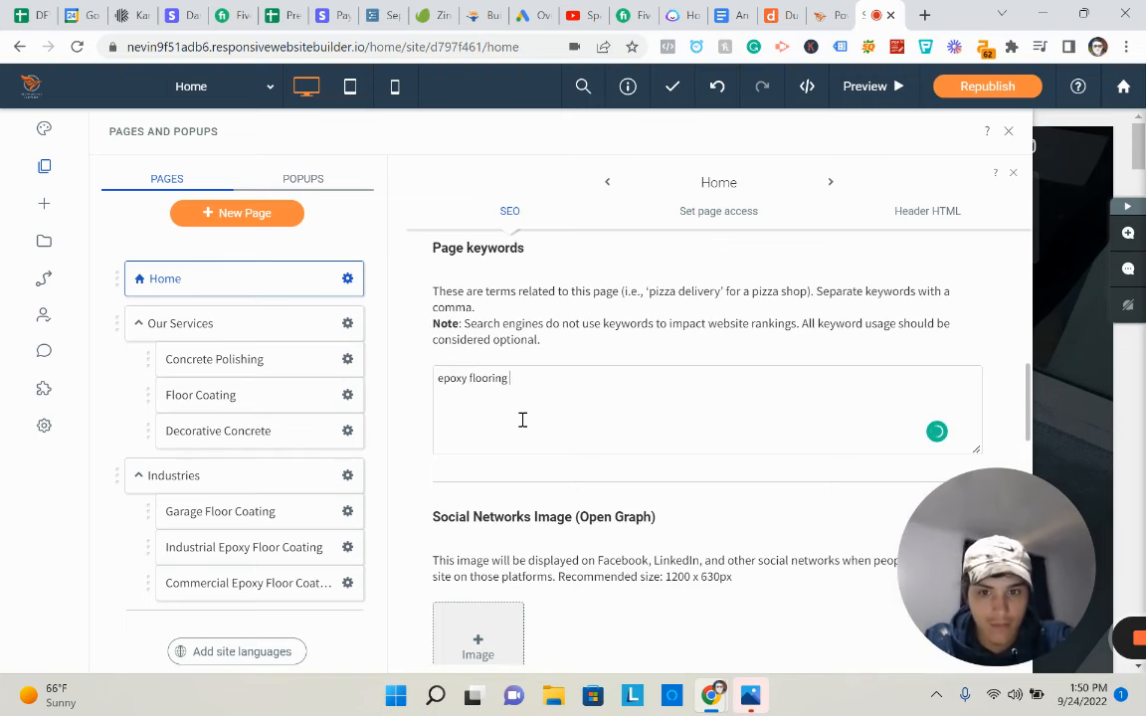
scroll(522, 420, down, 1)
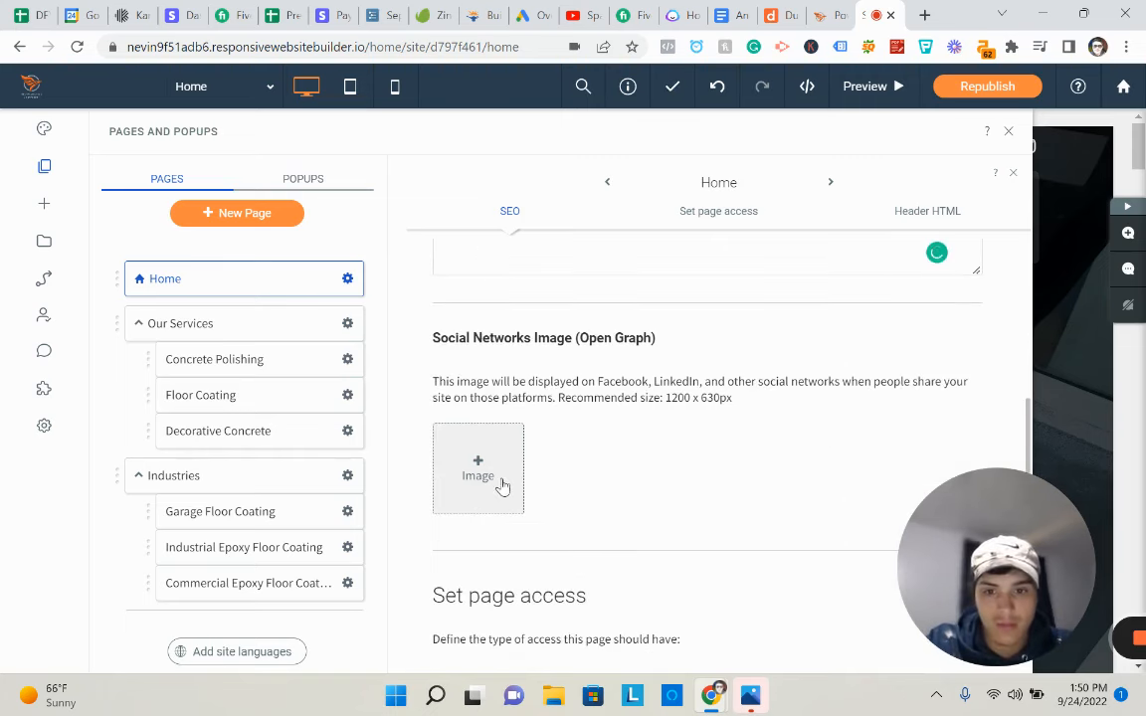
click(497, 486)
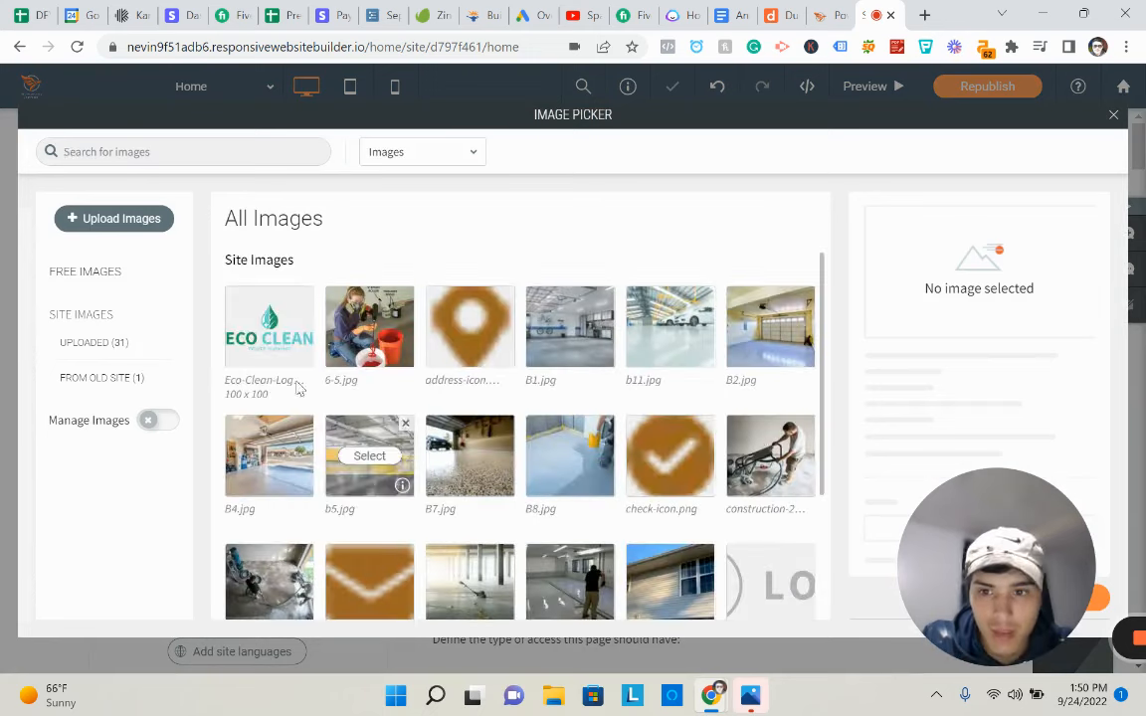
click(268, 326)
drag(1020, 574, 893, 574)
click(1065, 597)
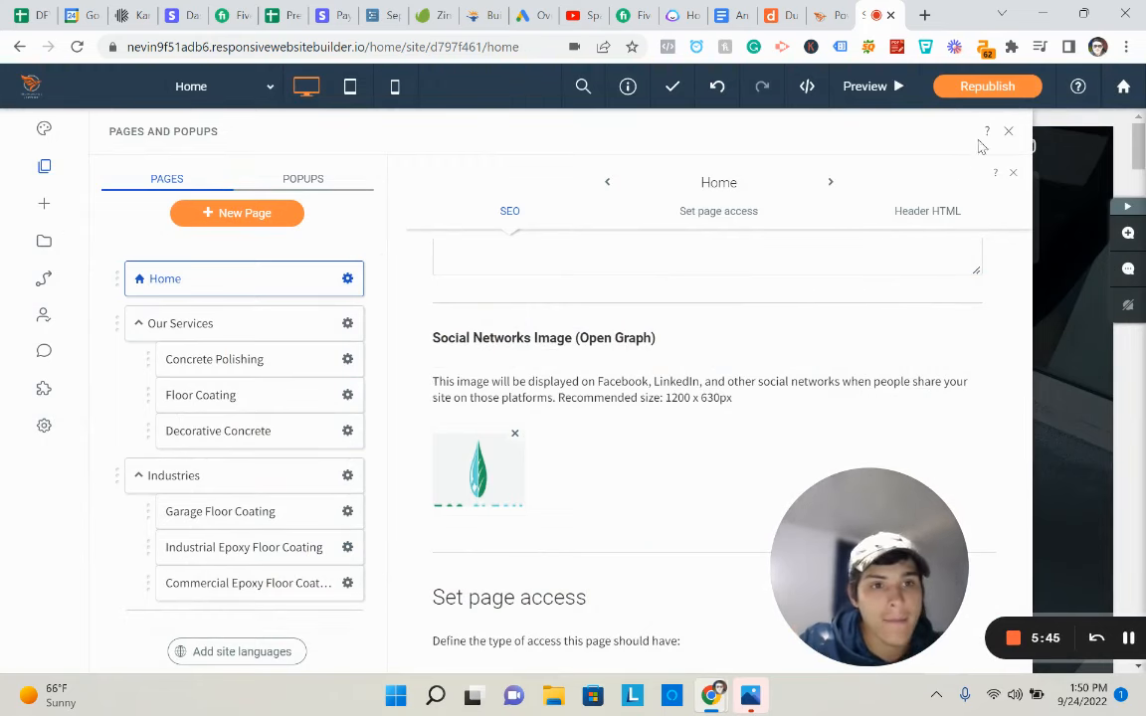
click(1011, 133)
Check the SEO checklist item on relevant image alt text in the other browser tab, and return to the site editor
click(828, 15)
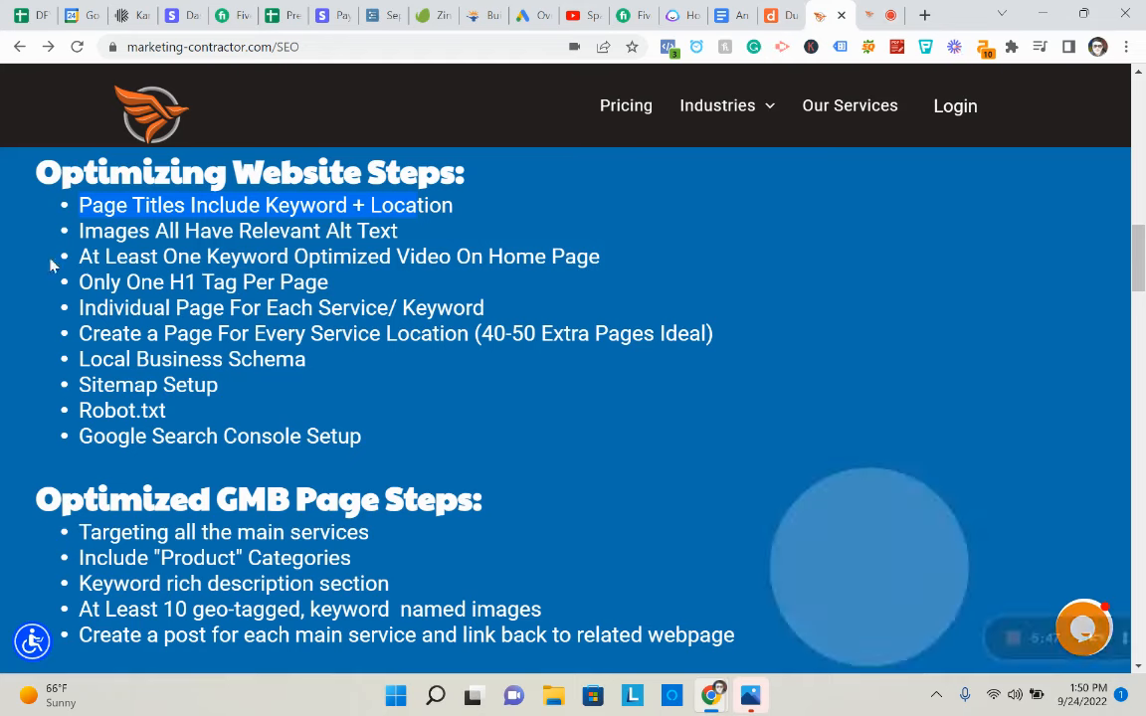
drag(76, 227, 422, 248)
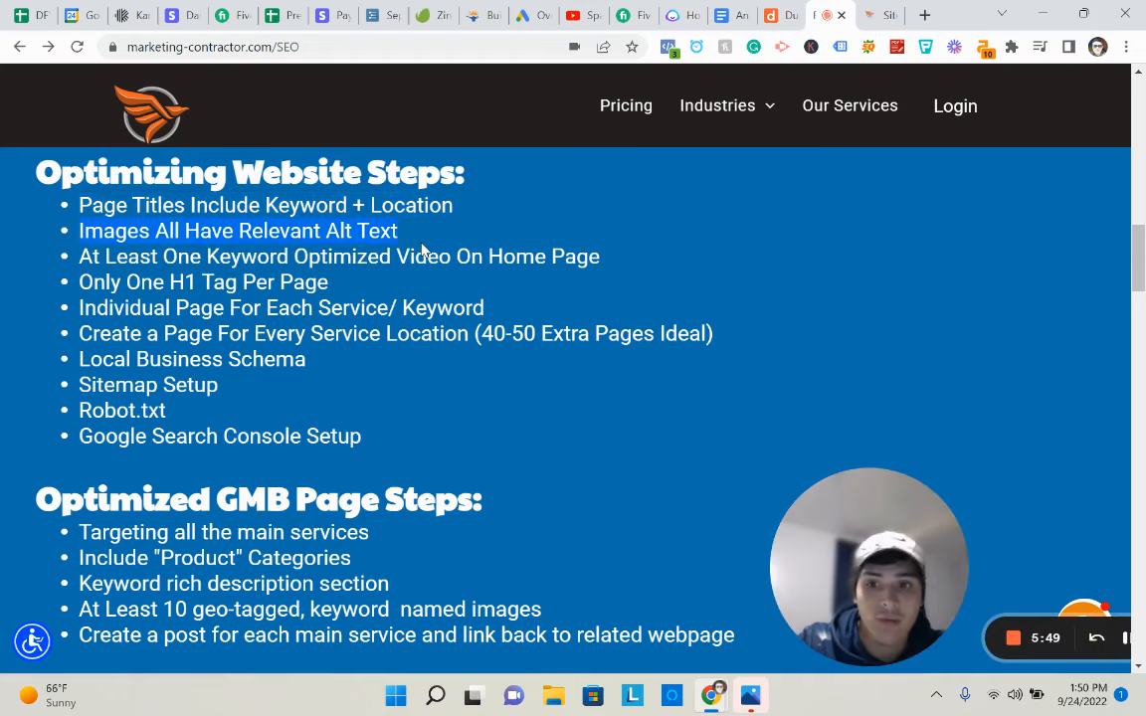
click(876, 15)
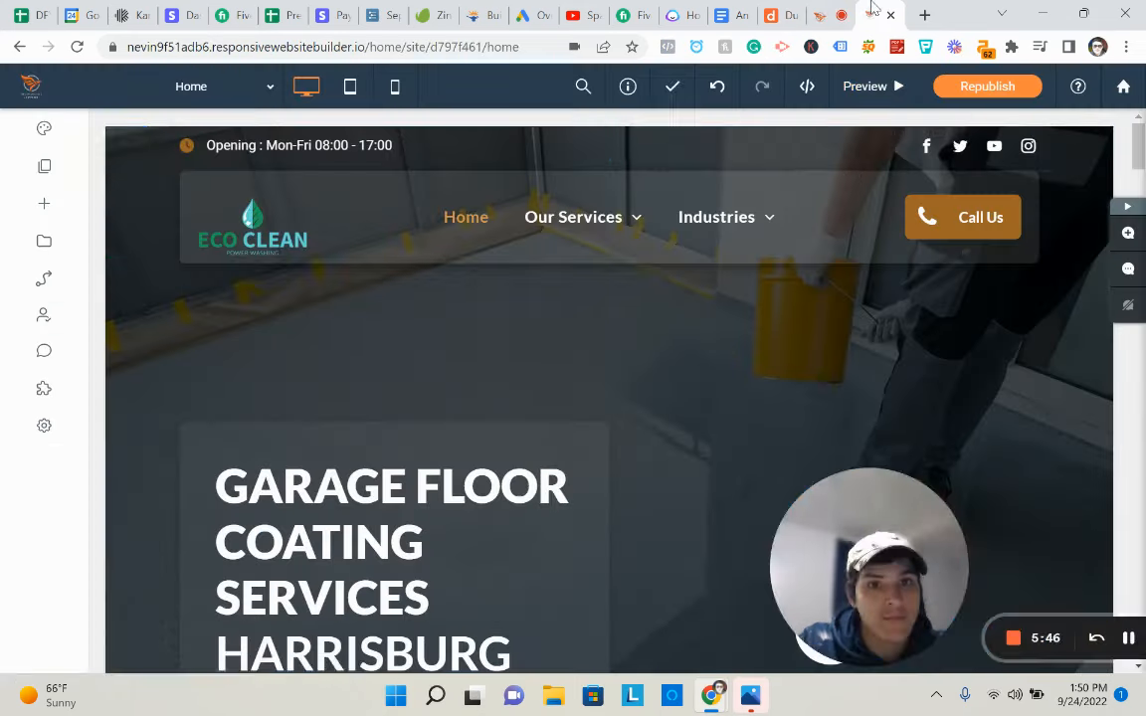
Copy the alt text "Epoxy Flooring Service" of the floor worker image into its tooltip and close the image settings
scroll(686, 340, down, 10)
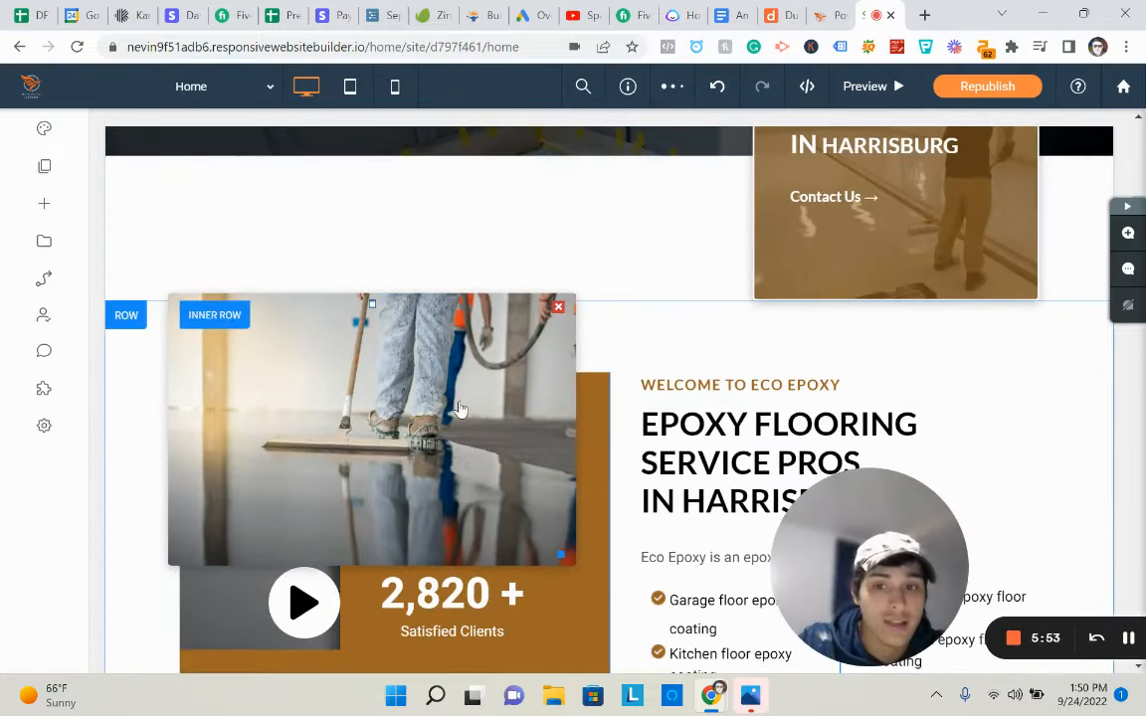
click(501, 412)
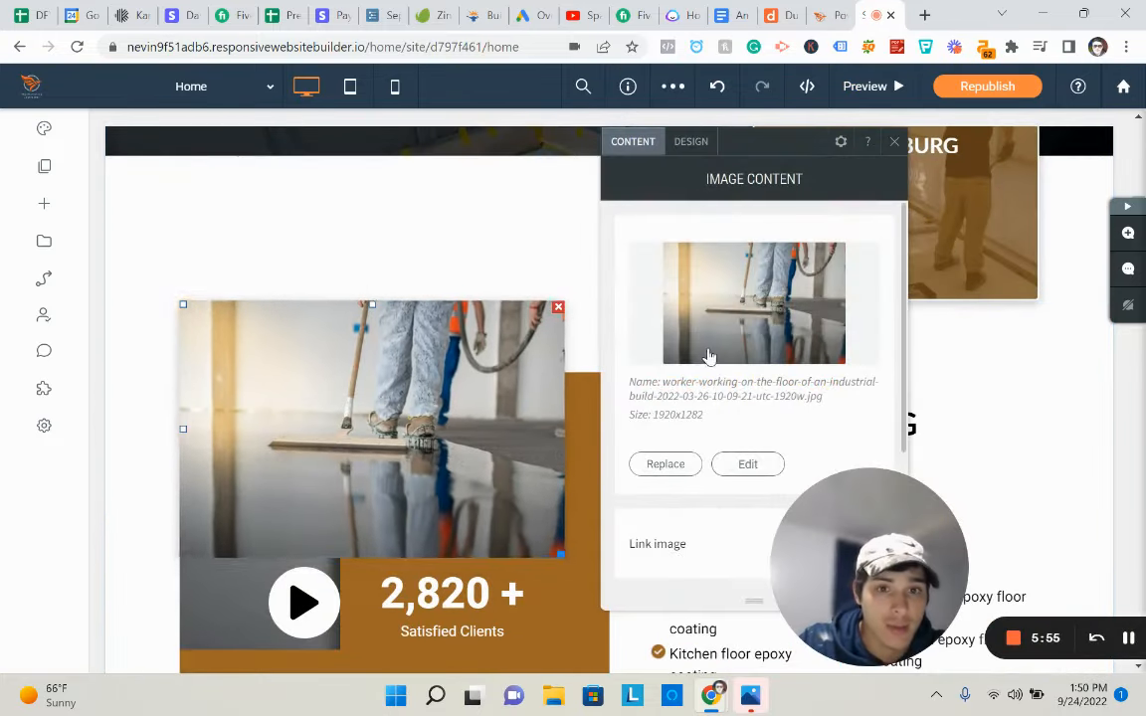
scroll(707, 349, down, 2)
scroll(702, 344, down, 2)
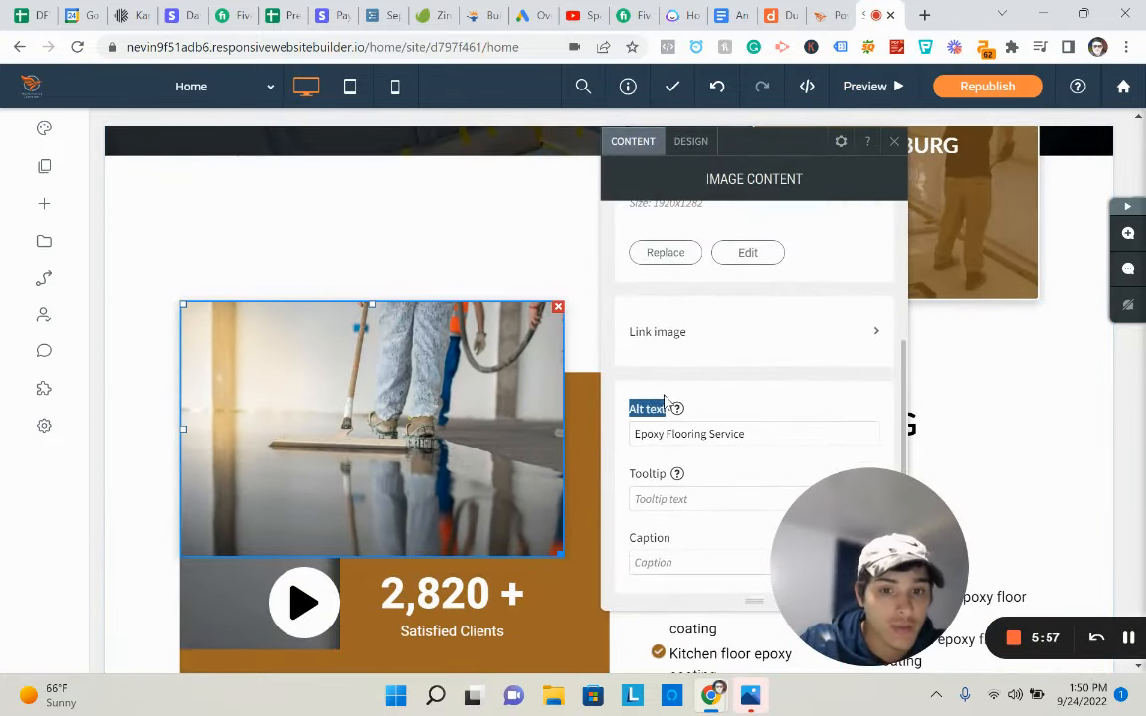
triple_click(671, 433)
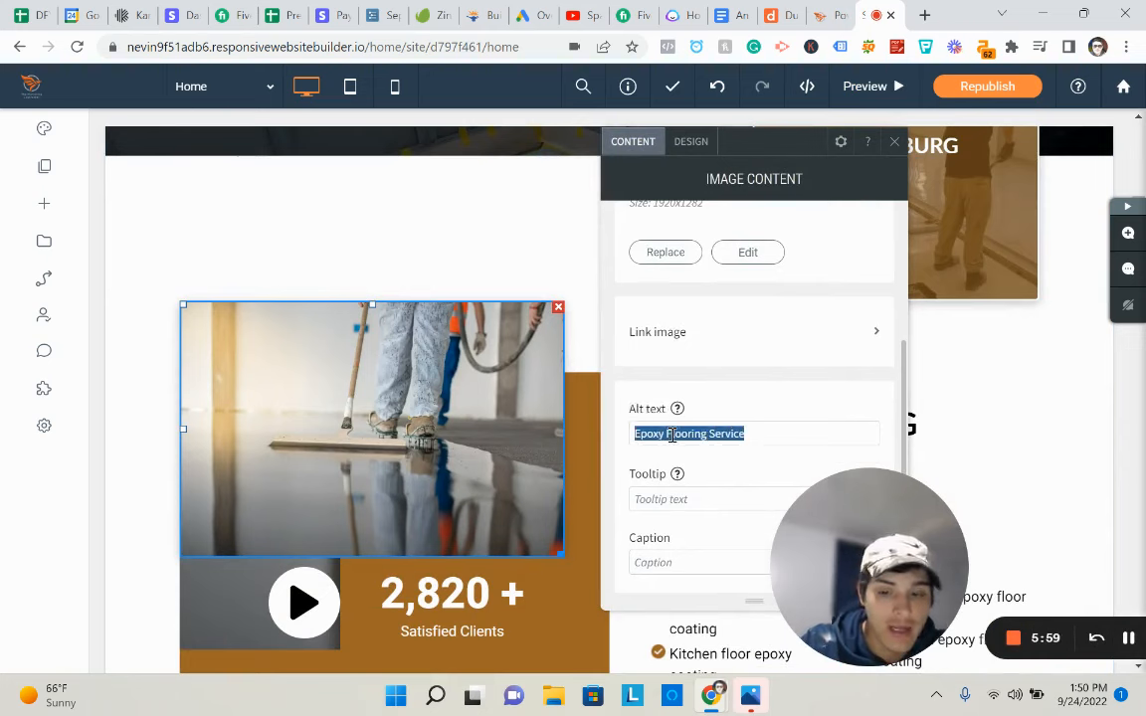
key(ctrl+c)
click(676, 499)
key(ctrl+v)
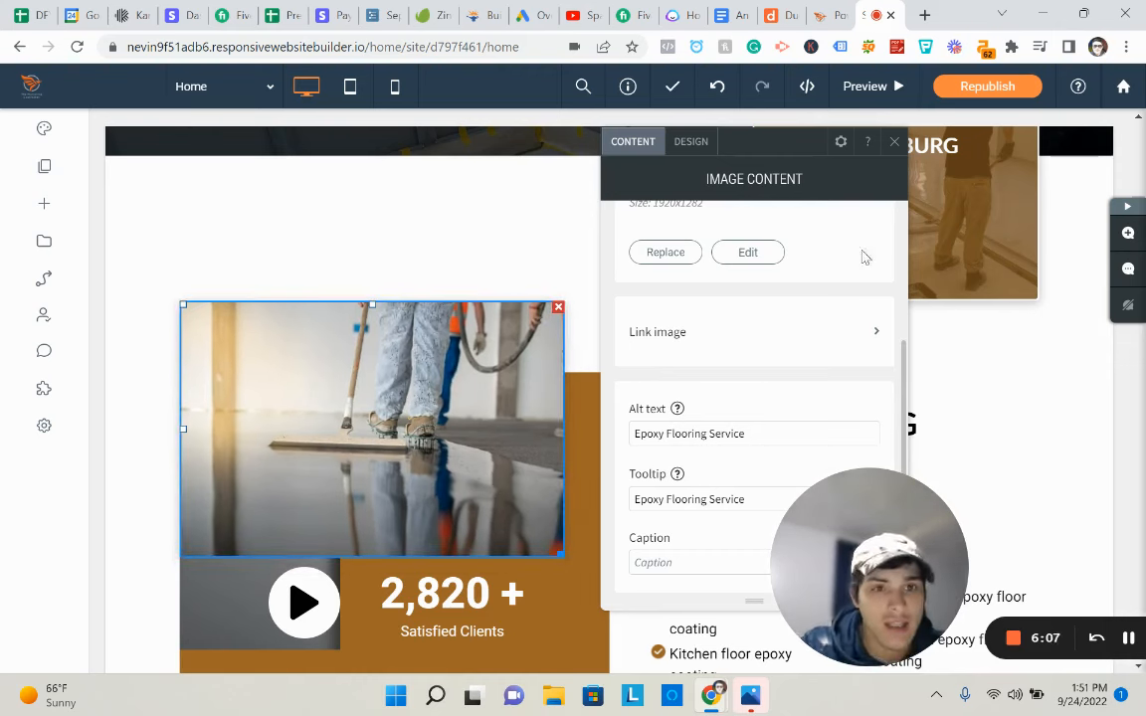
click(895, 145)
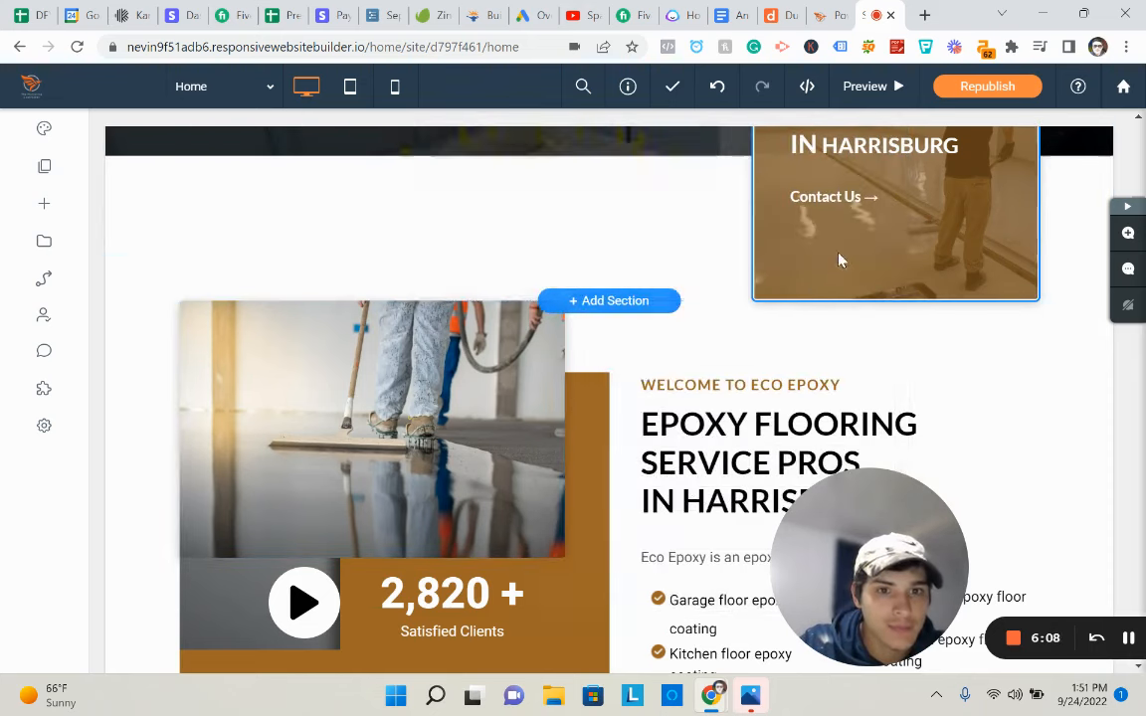
Look through the inner row design settings of the Contact Us box with the background image, and close them
click(839, 258)
scroll(626, 259, down, 15)
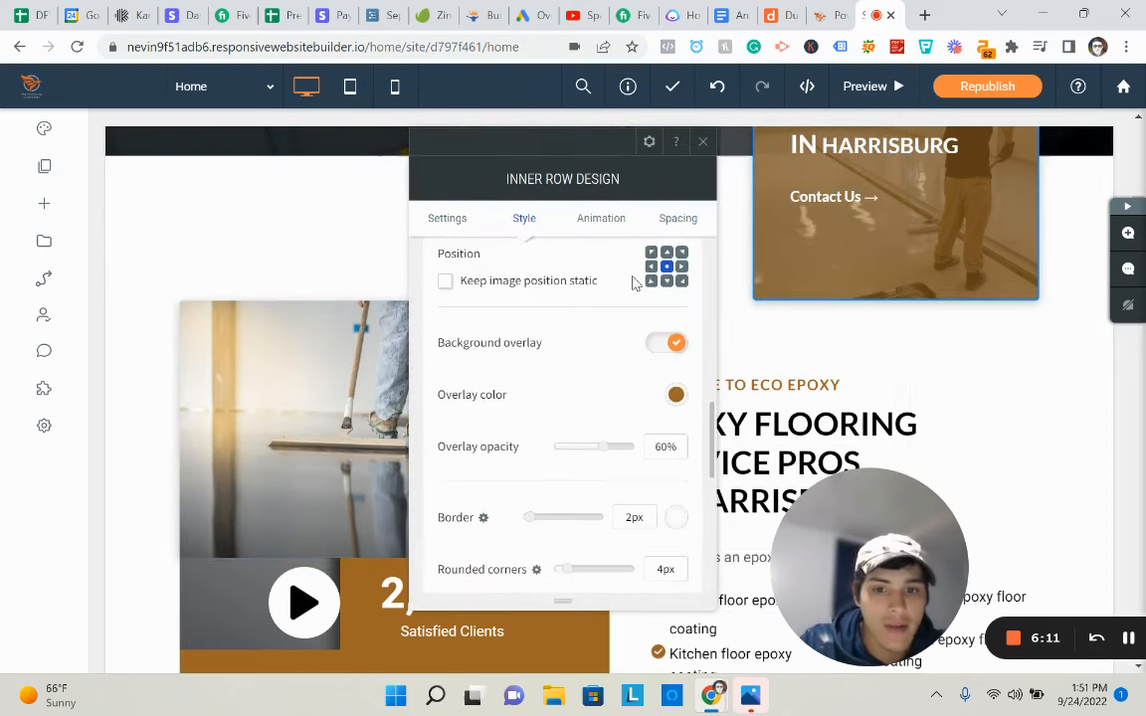
click(703, 142)
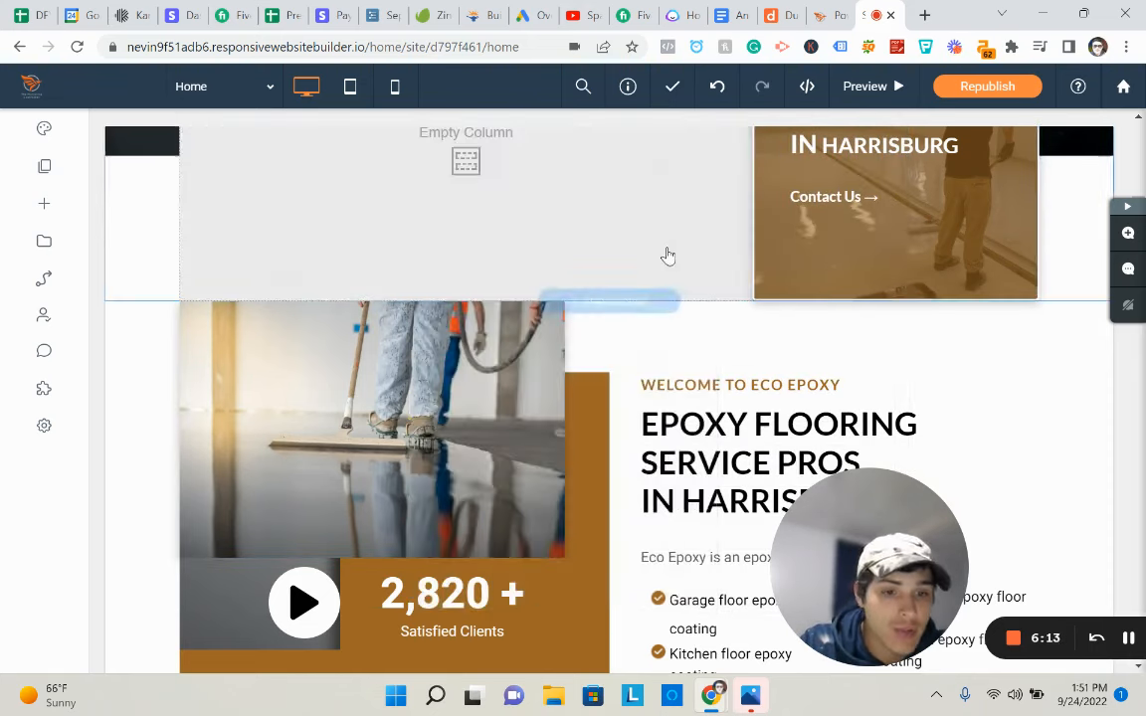
Enter "garage floor coating" as the alt text of the garage icon above the Garage Floor Coating heading
scroll(580, 274, down, 3)
scroll(580, 274, down, 7)
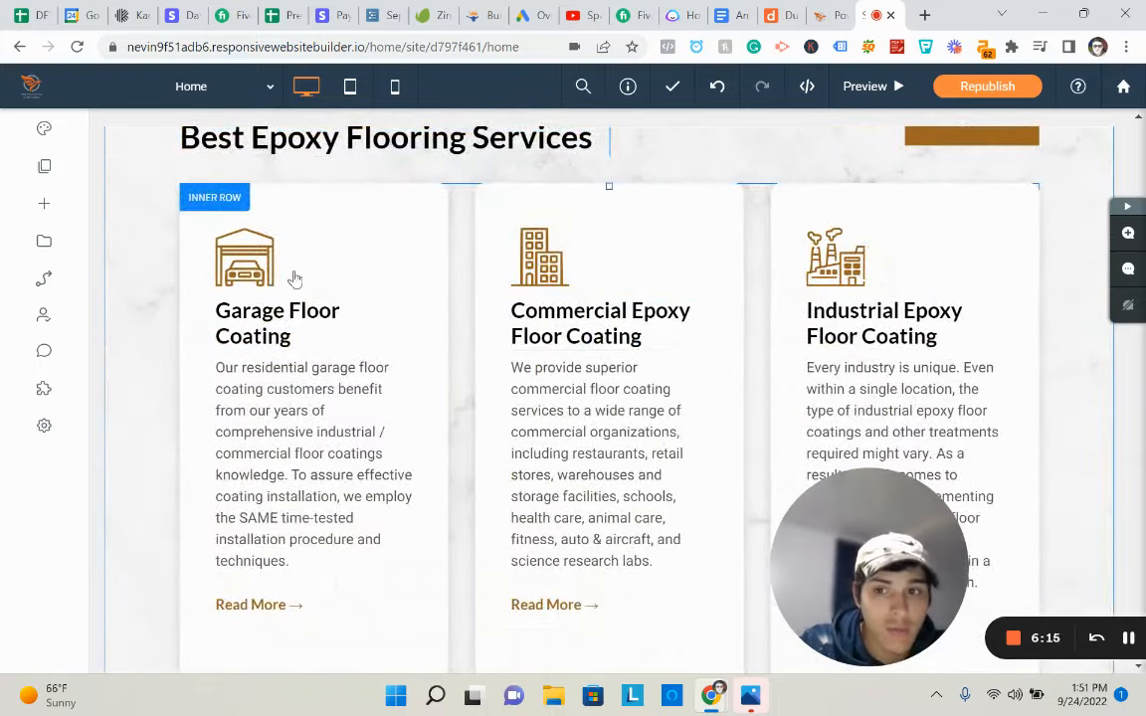
click(255, 286)
scroll(418, 398, down, 3)
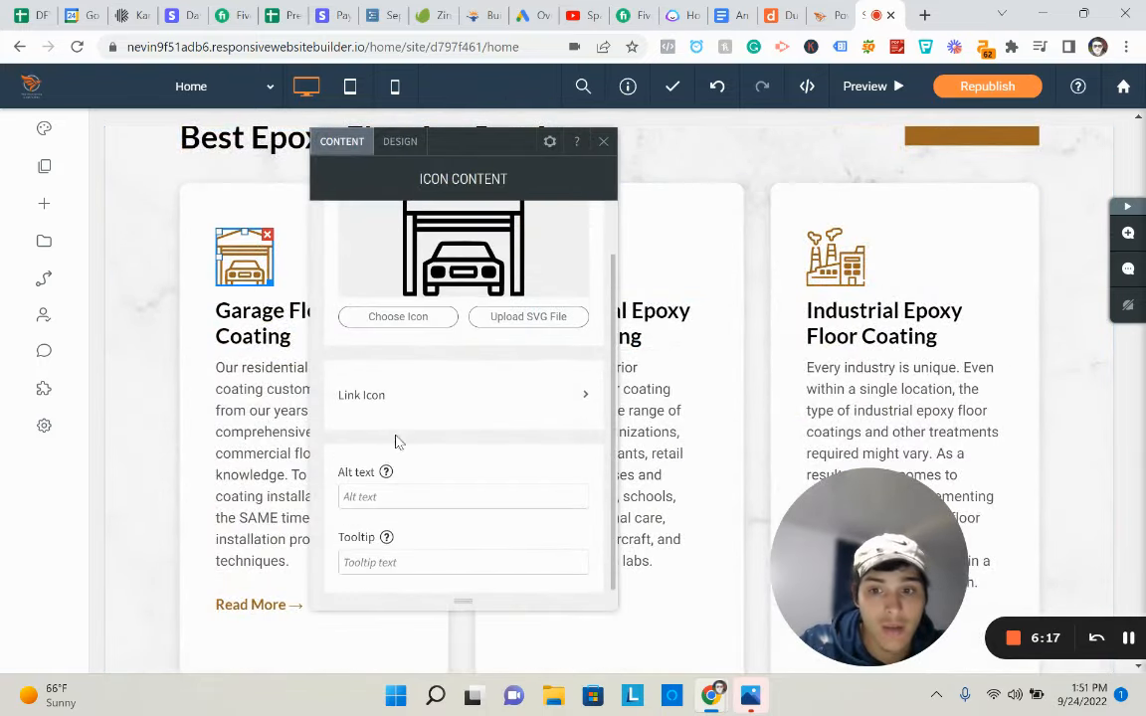
mouse_move(387, 475)
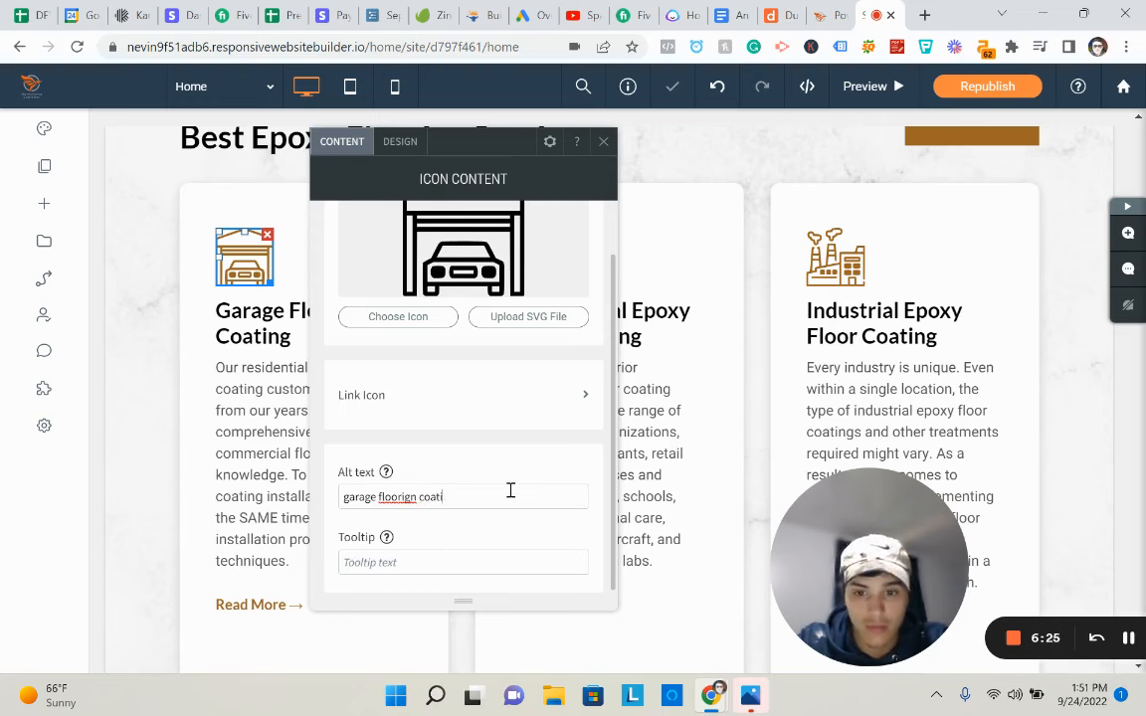
click(414, 496)
key(BackSpace)
key(BackSpace)
key(BackSpace)
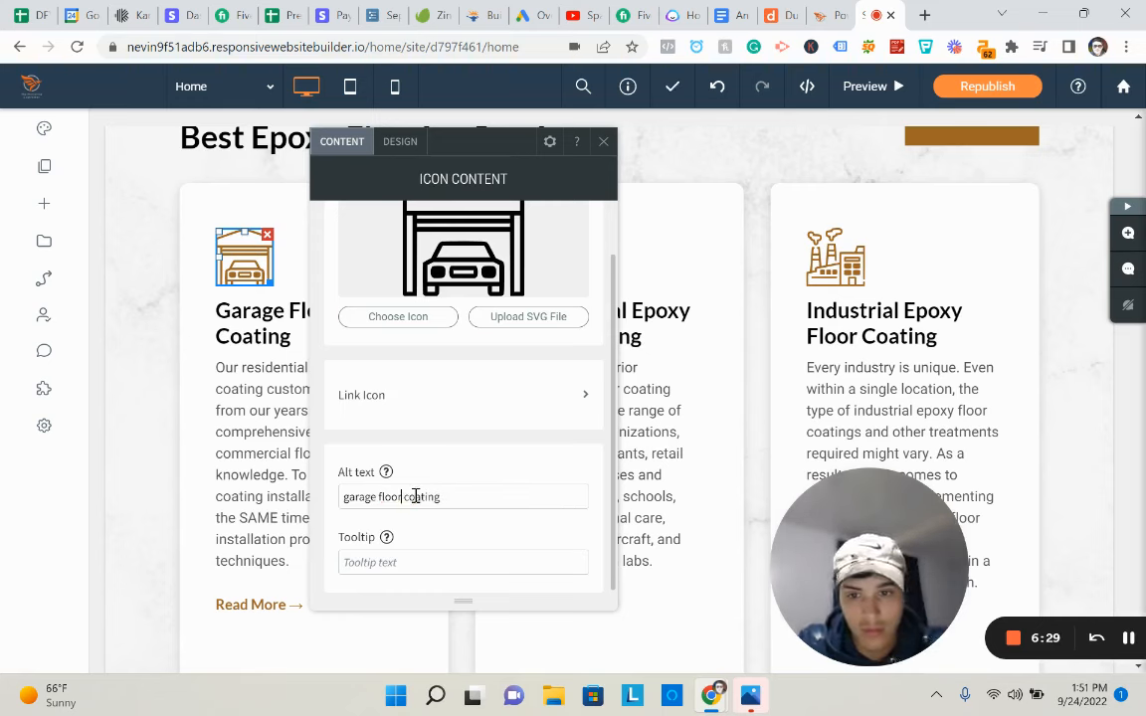
Copy the garage icon's alt text "garage floor coating" into its tooltip and close the icon settings
triple_click(441, 499)
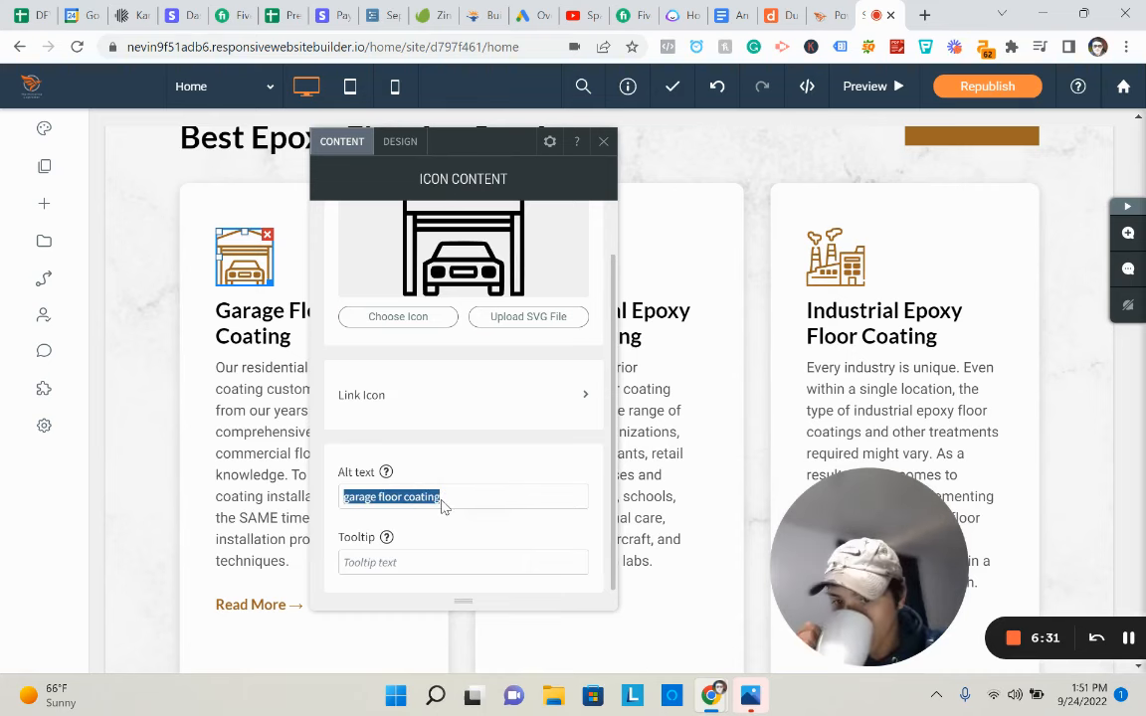
right_click(442, 501)
click(497, 218)
click(399, 559)
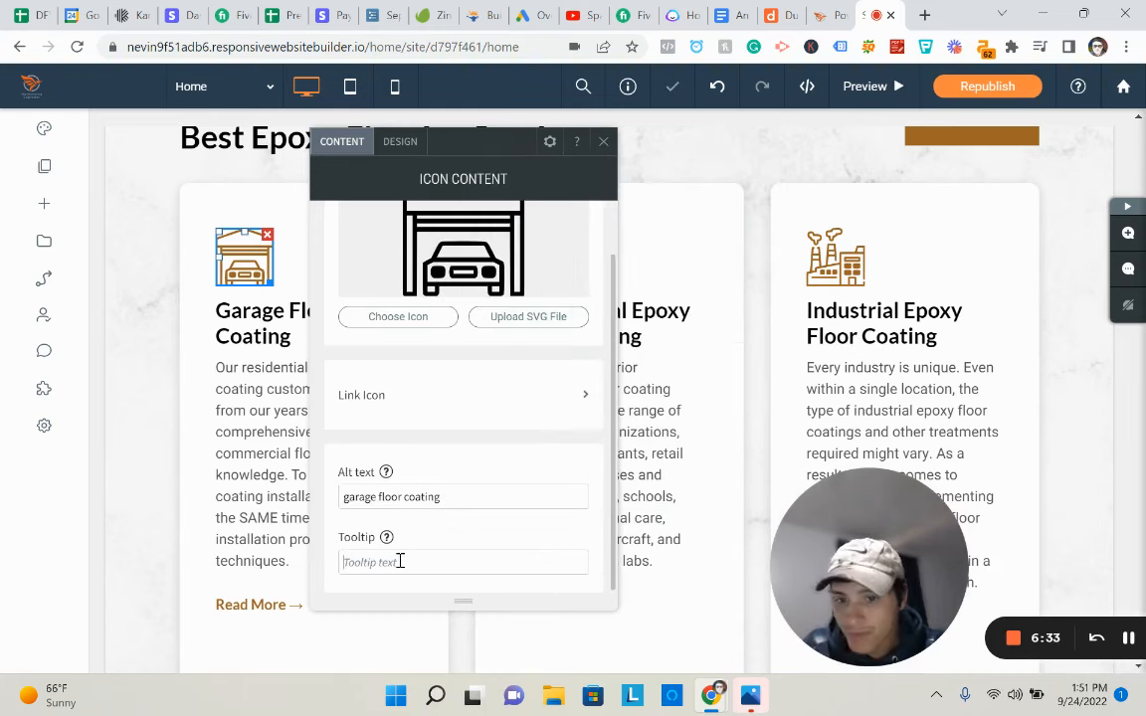
right_click(400, 562)
click(461, 414)
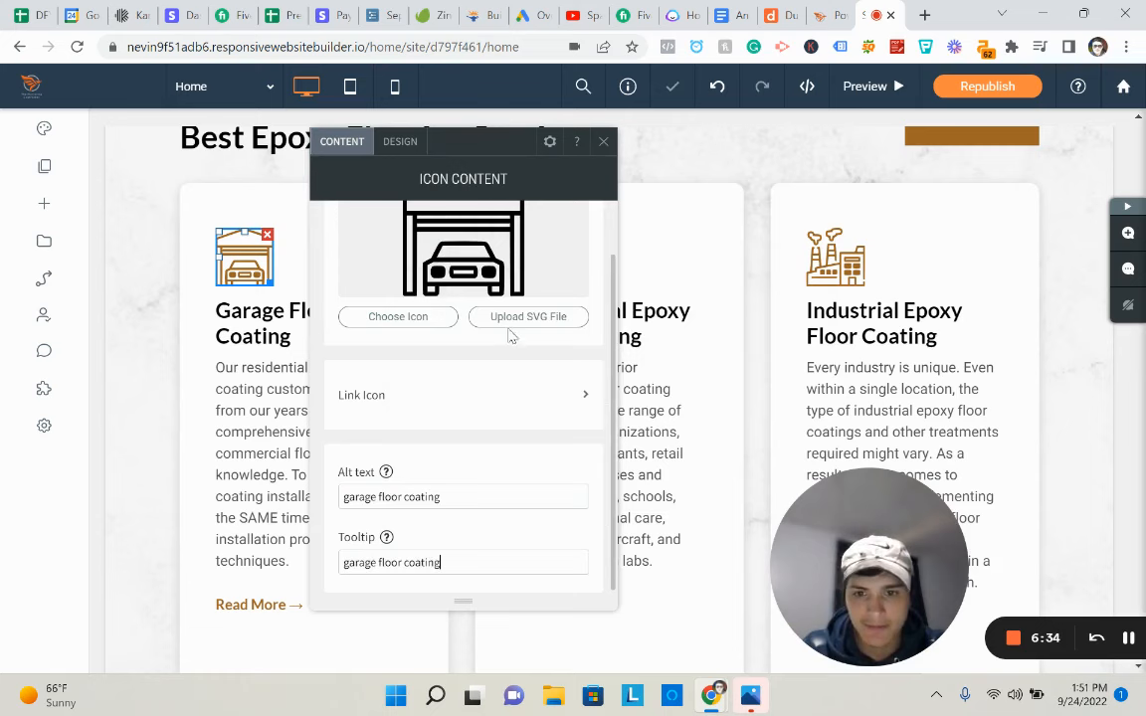
click(603, 142)
Give the office building icon above Commercial Epoxy Floor Coating the alt text "Commercial epoxy coating" and close its settings
double_click(539, 256)
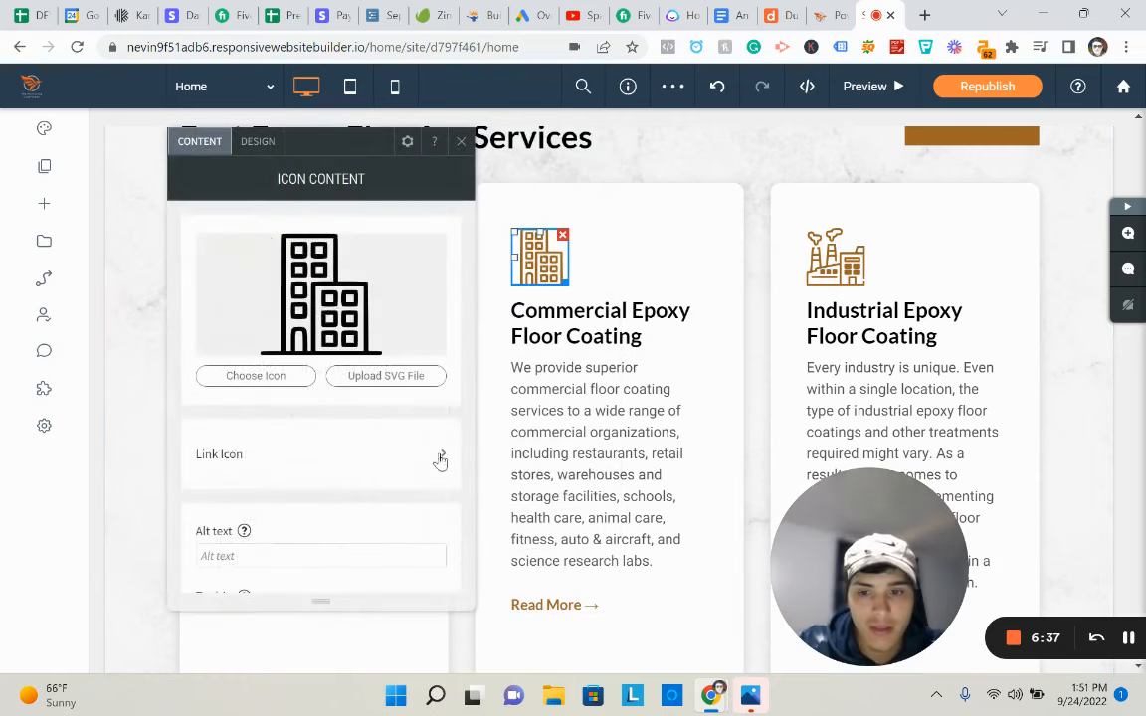
text(Commercia)
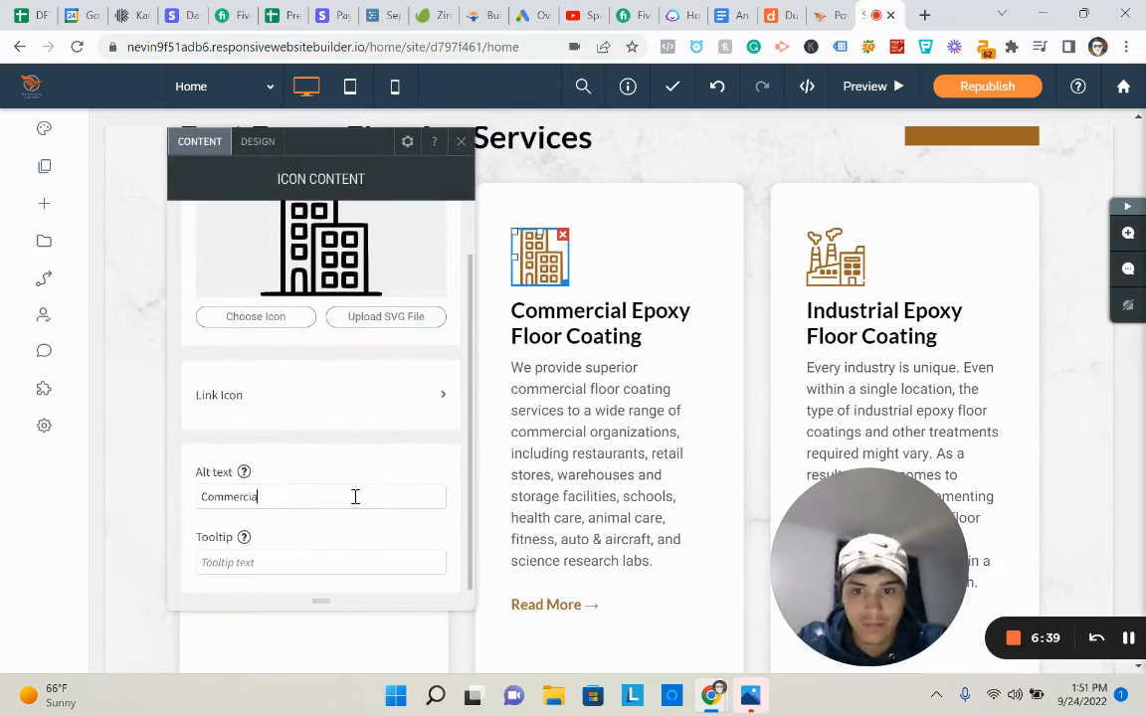
text(l epoxy c)
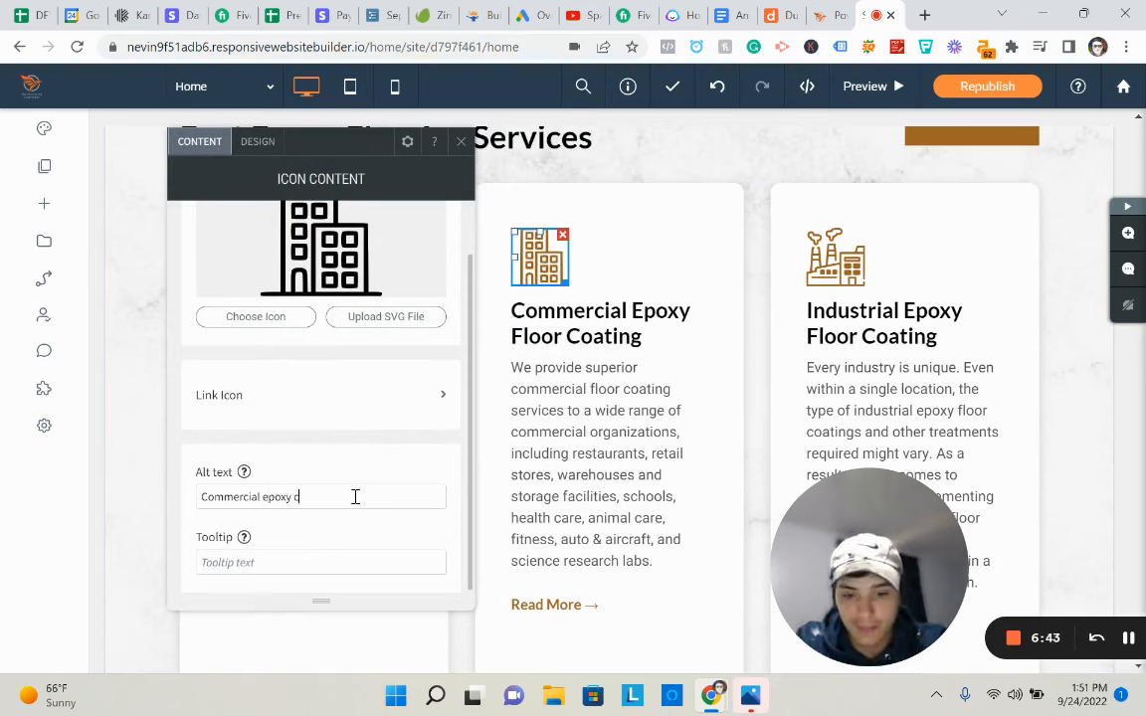
text(aotginoating)
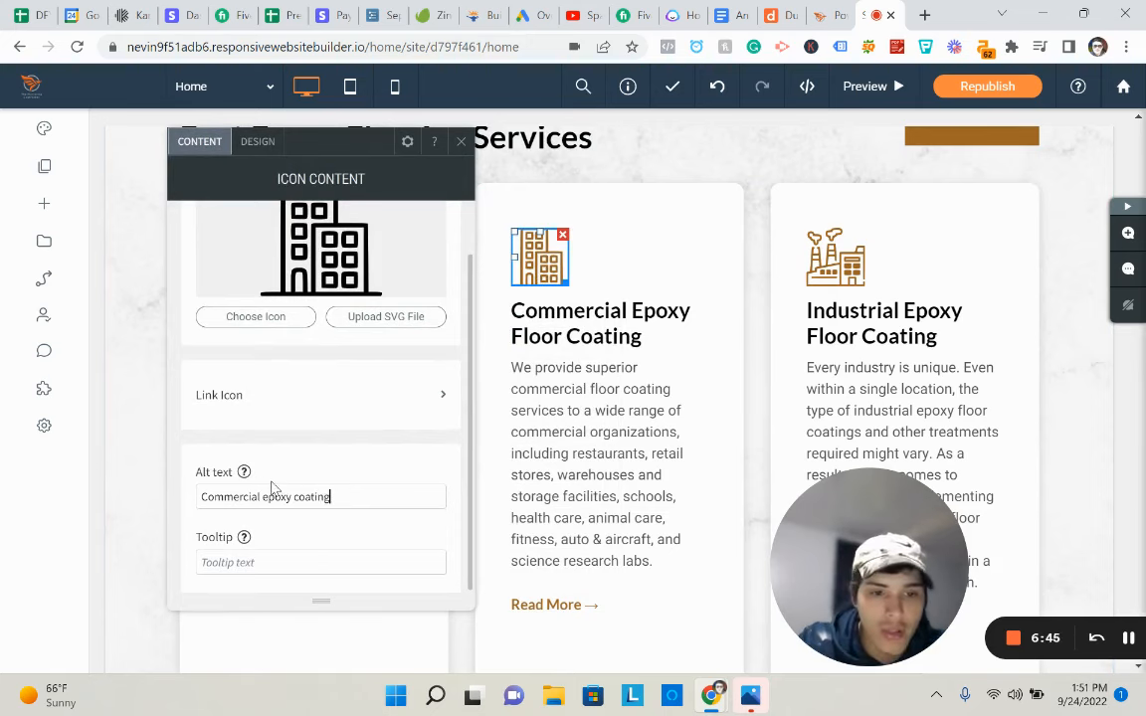
click(460, 142)
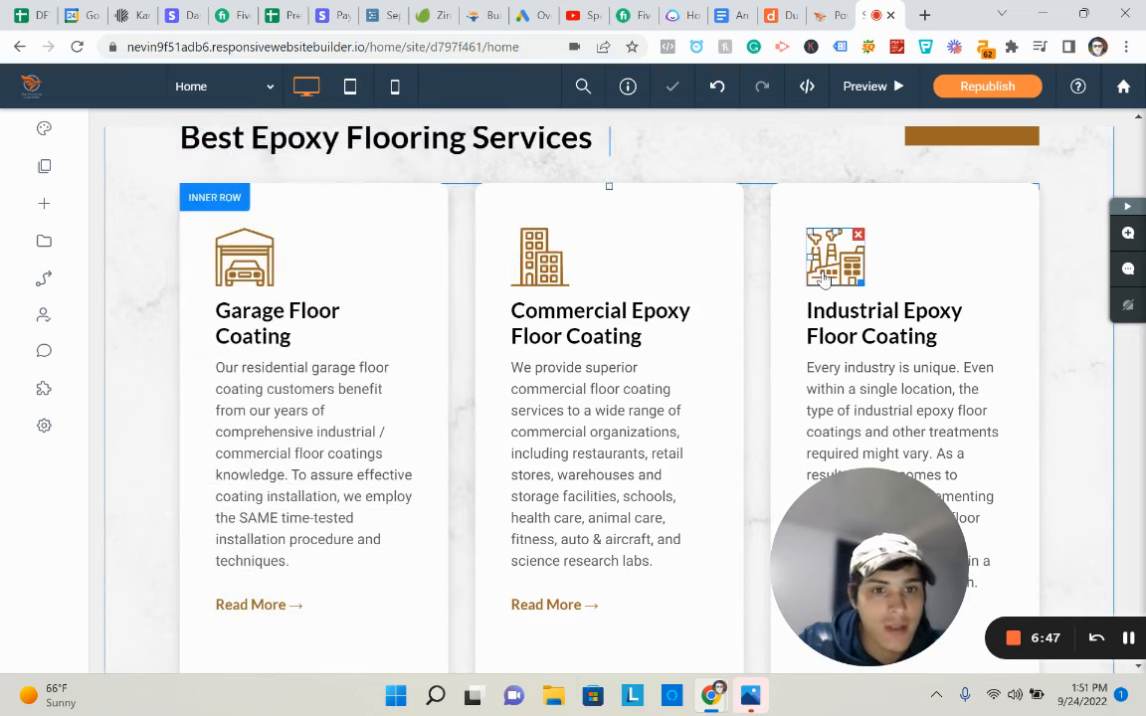
Give the factory icon above Industrial Epoxy Floor Coating the alt text "Industrial epoxy coating" and close its settings
click(831, 259)
click(558, 497)
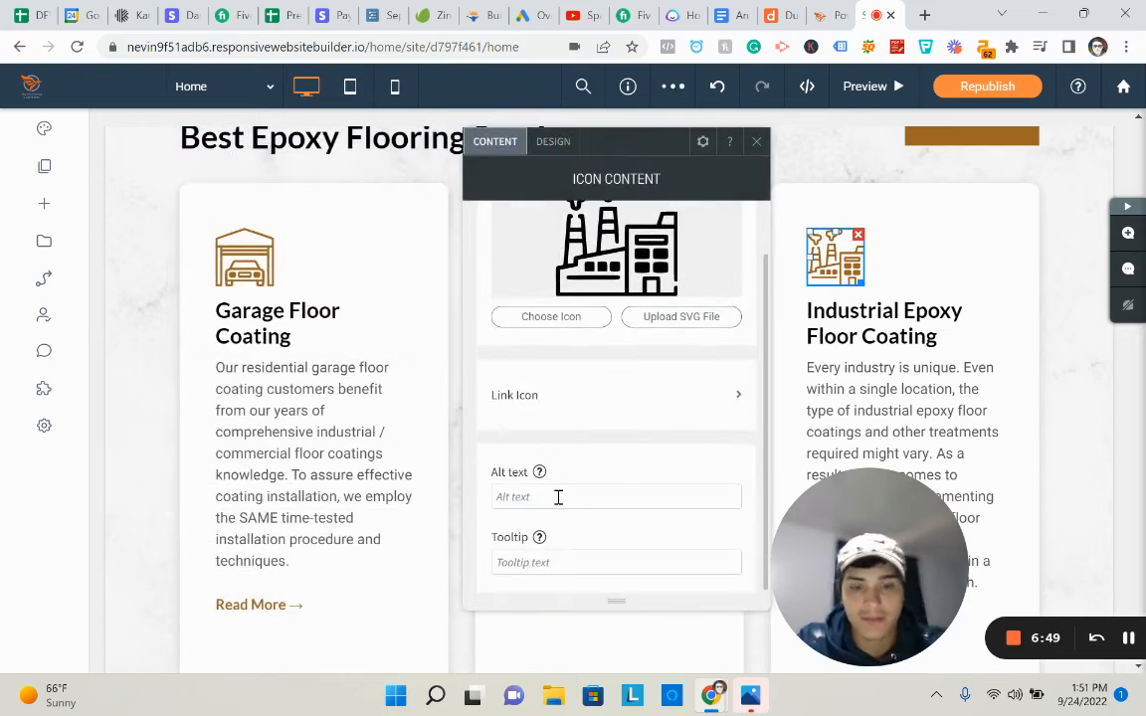
text(Industrial)
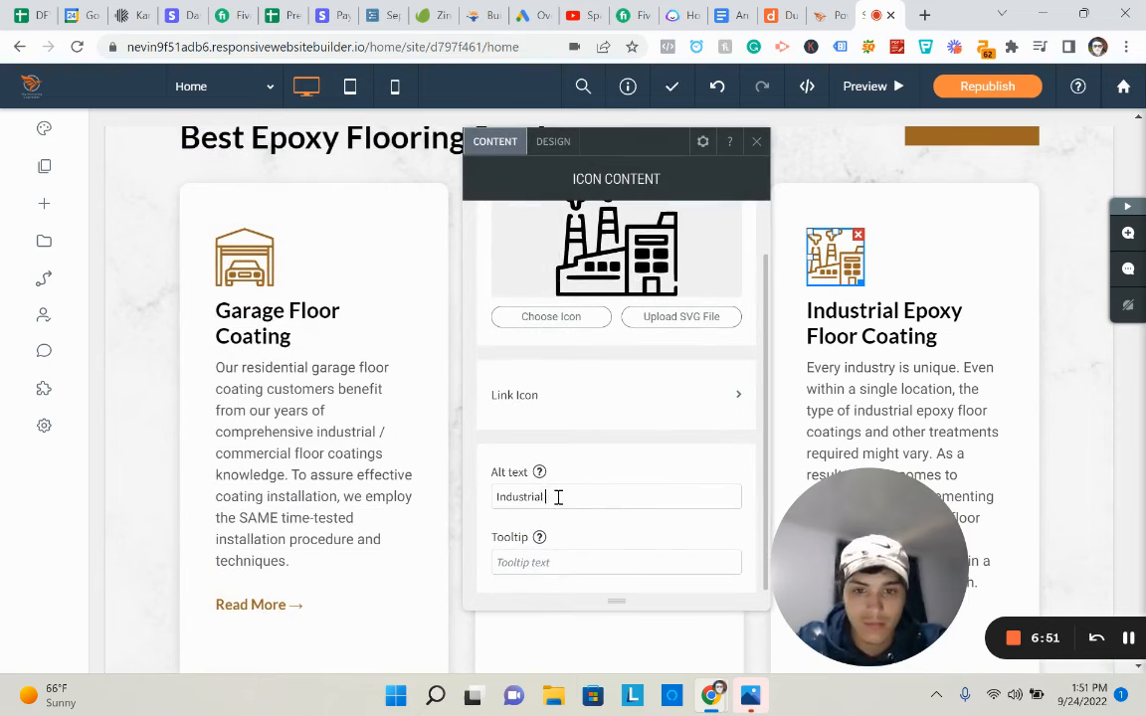
text( epoxy coating)
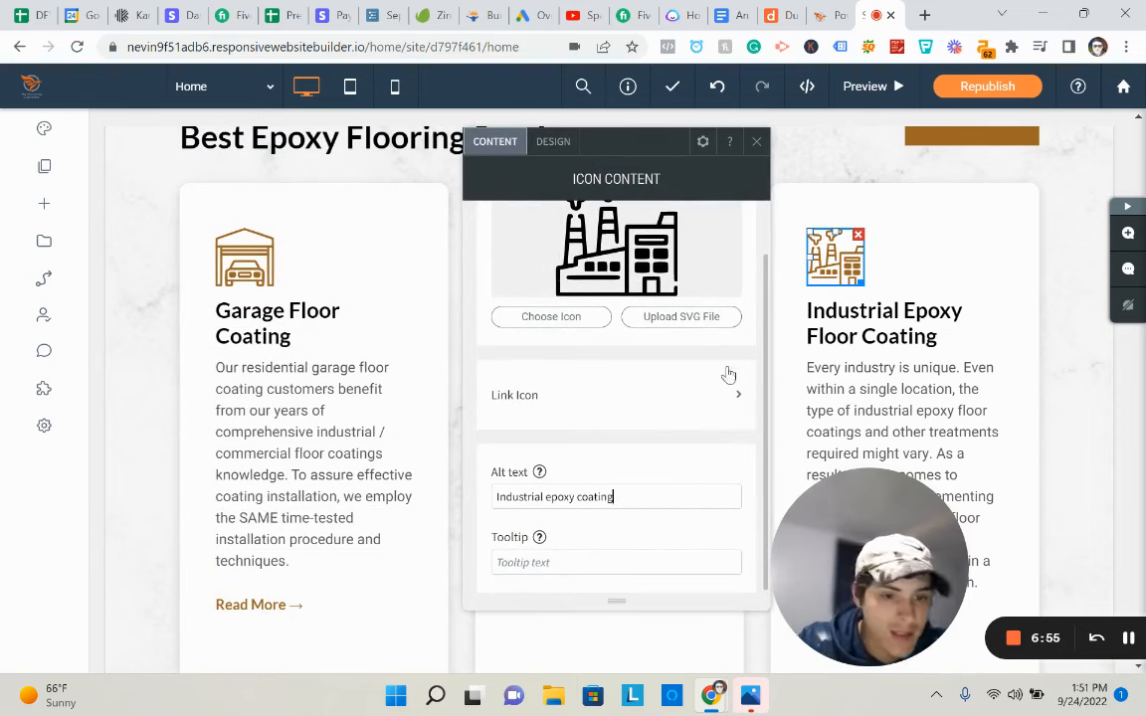
click(757, 139)
Look at the column design settings of the background photo beside the Who We Are section, and close them
scroll(753, 351, down, 7)
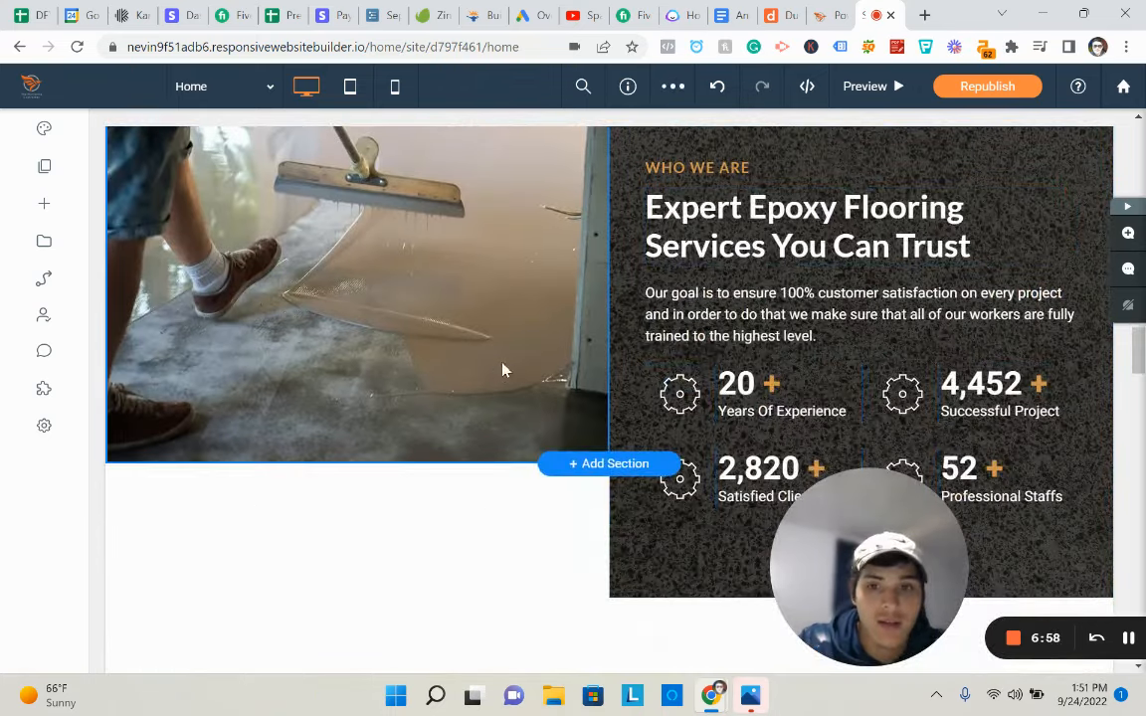
click(502, 370)
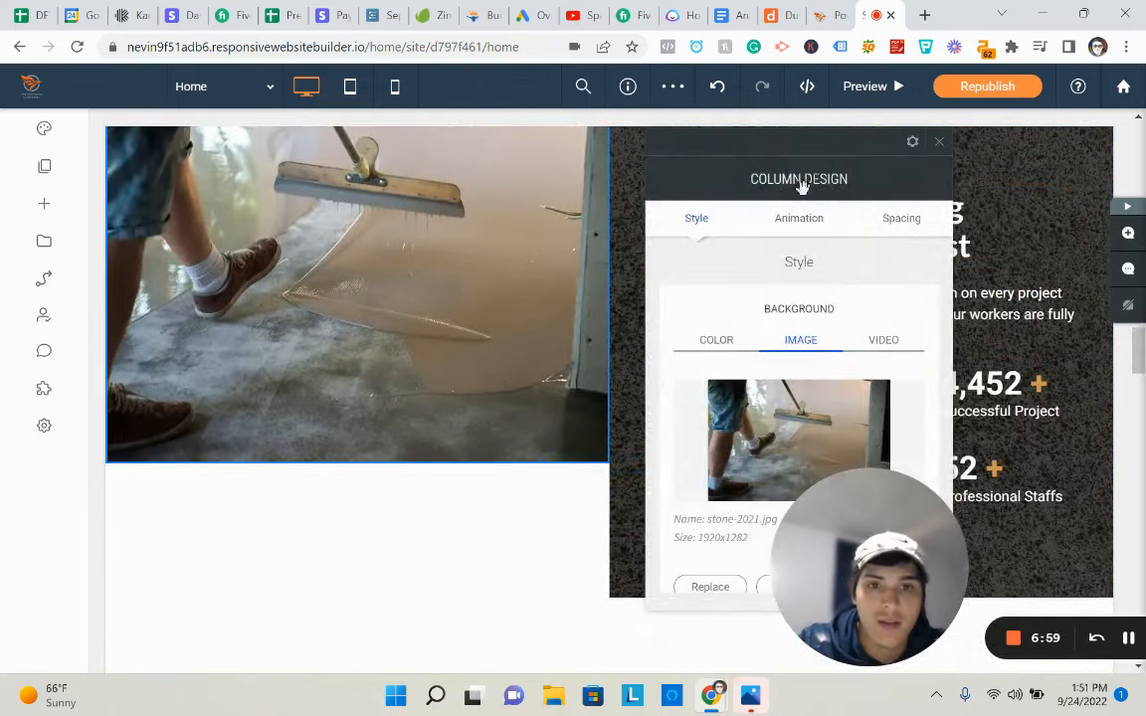
click(934, 149)
Set the alt text of the gear icon beside Years Of Experience to "epoxy flooring harrisburg" and close its settings
scroll(533, 354, down, 1)
scroll(533, 359, down, 4)
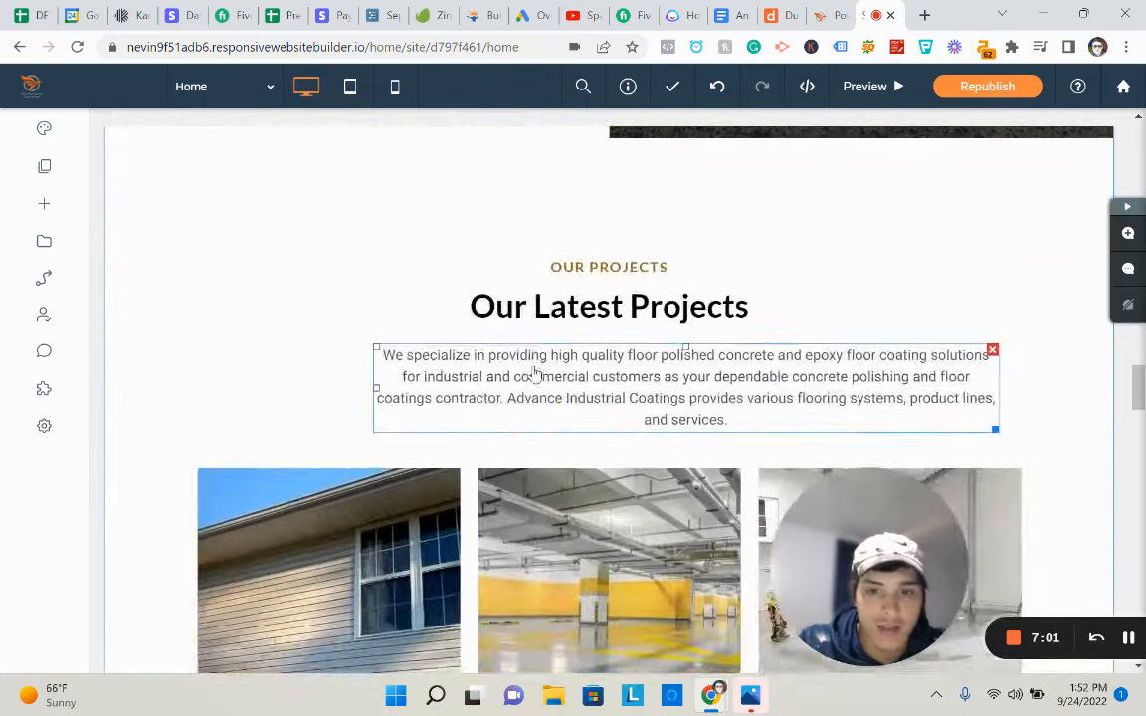
scroll(534, 373, up, 3)
click(691, 241)
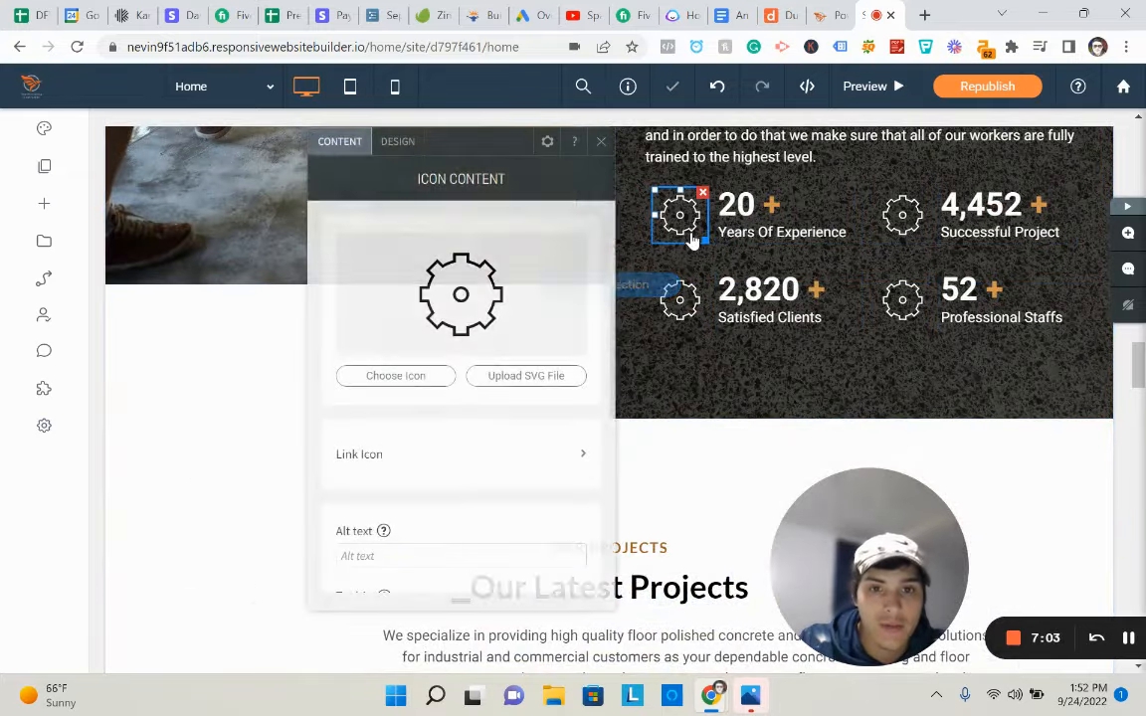
scroll(461, 355, down, 2)
click(412, 498)
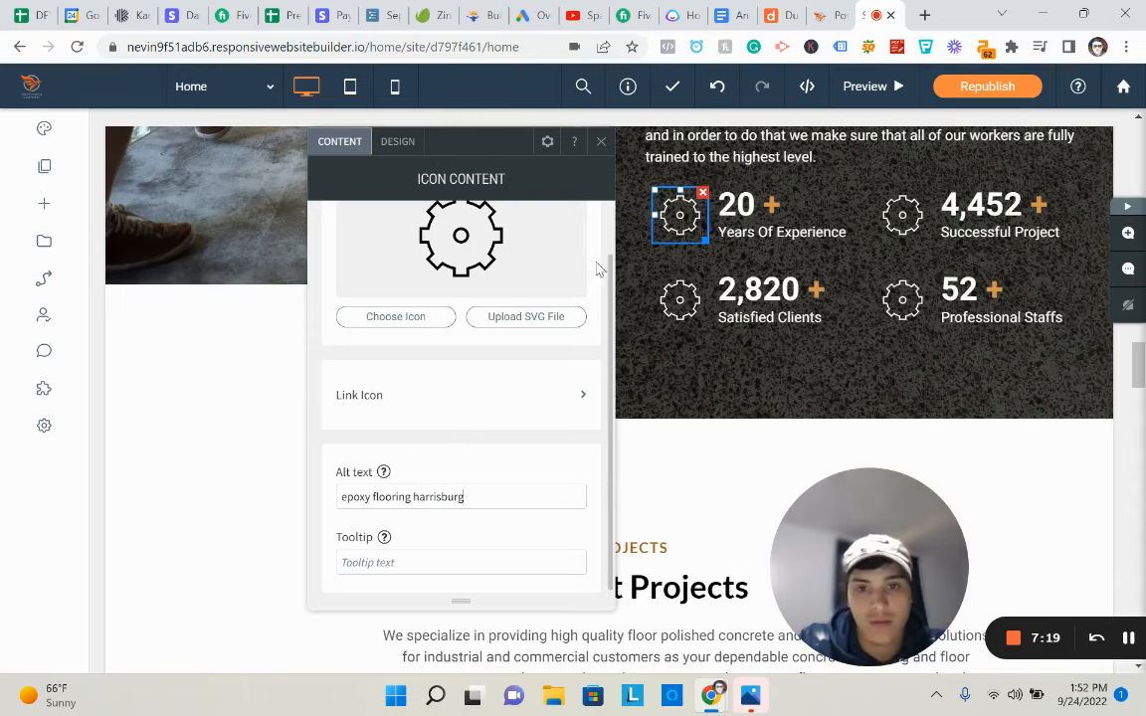
click(601, 142)
Set the alt text of the first photo in the Our Latest Projects gallery, the house siding, to "epoxy flooring"
scroll(619, 345, down, 7)
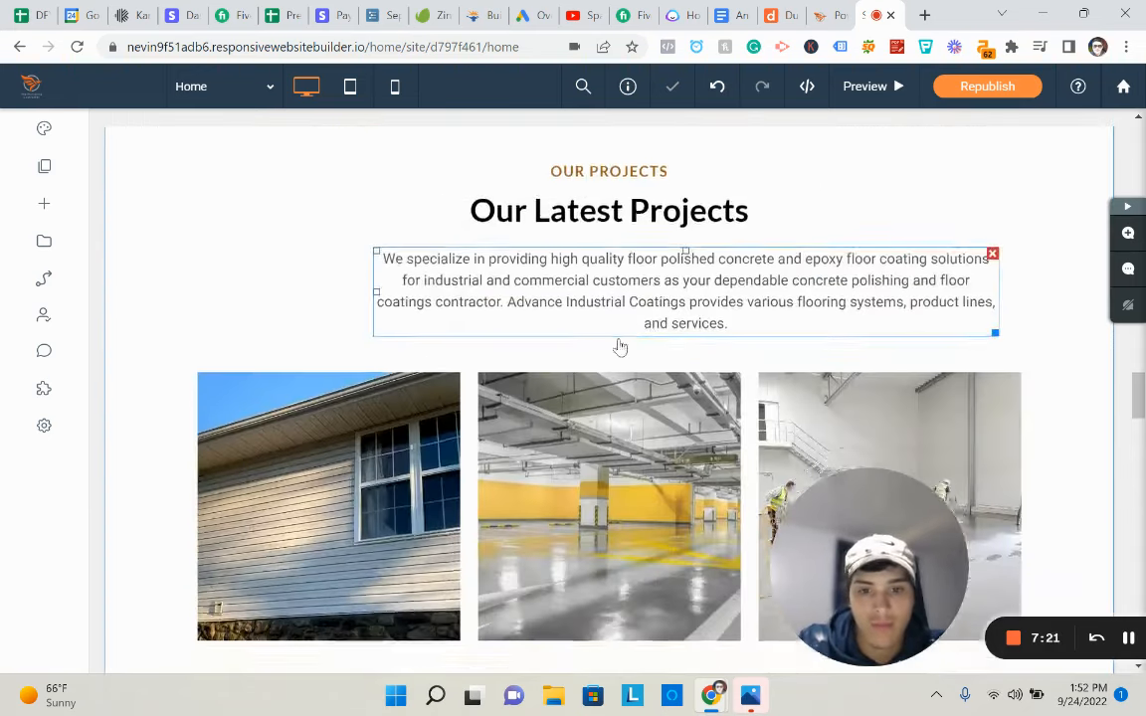
click(376, 229)
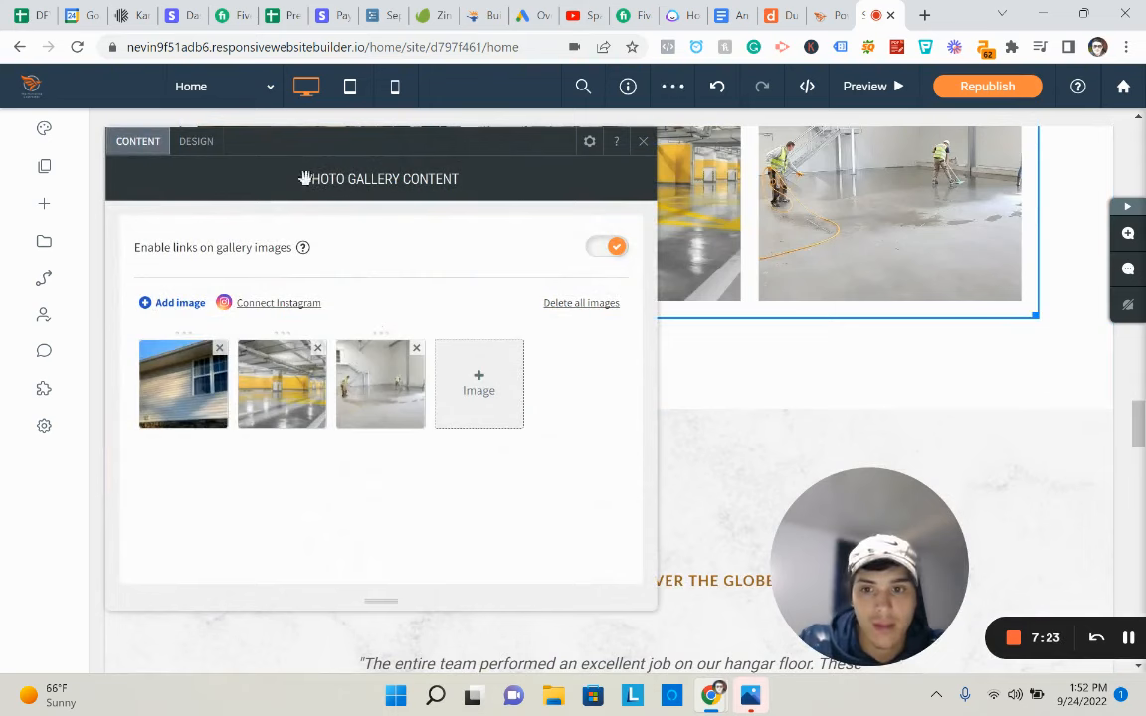
click(183, 386)
scroll(753, 432, down, 3)
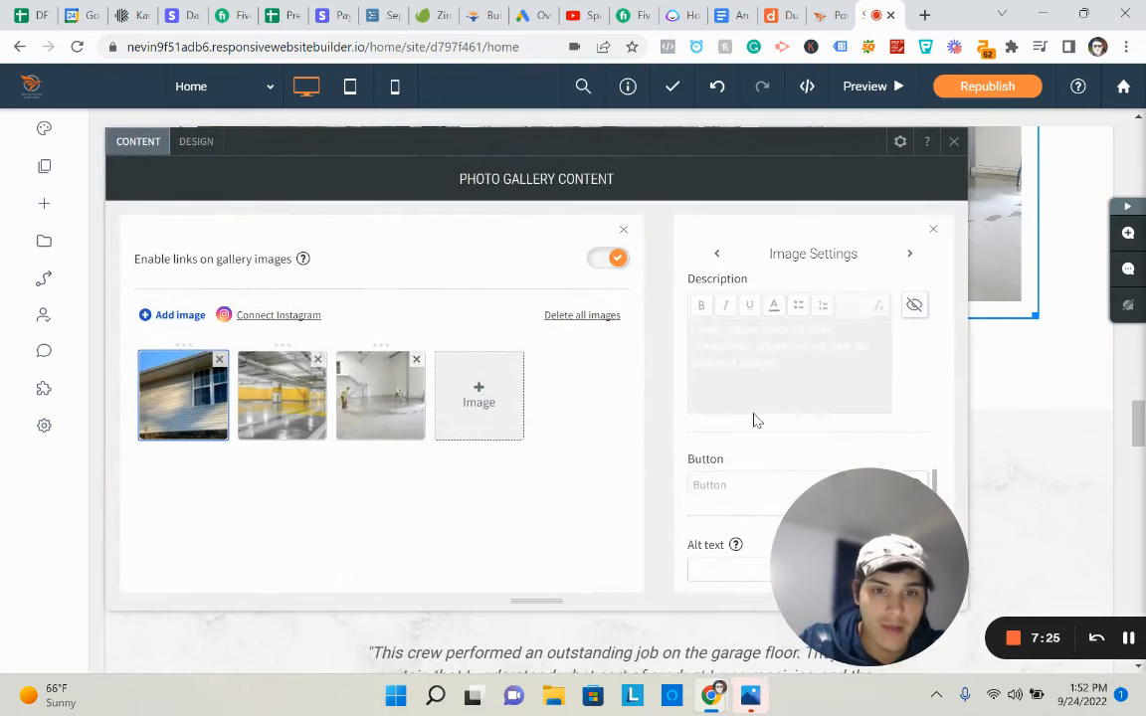
drag(828, 557, 1013, 541)
click(789, 578)
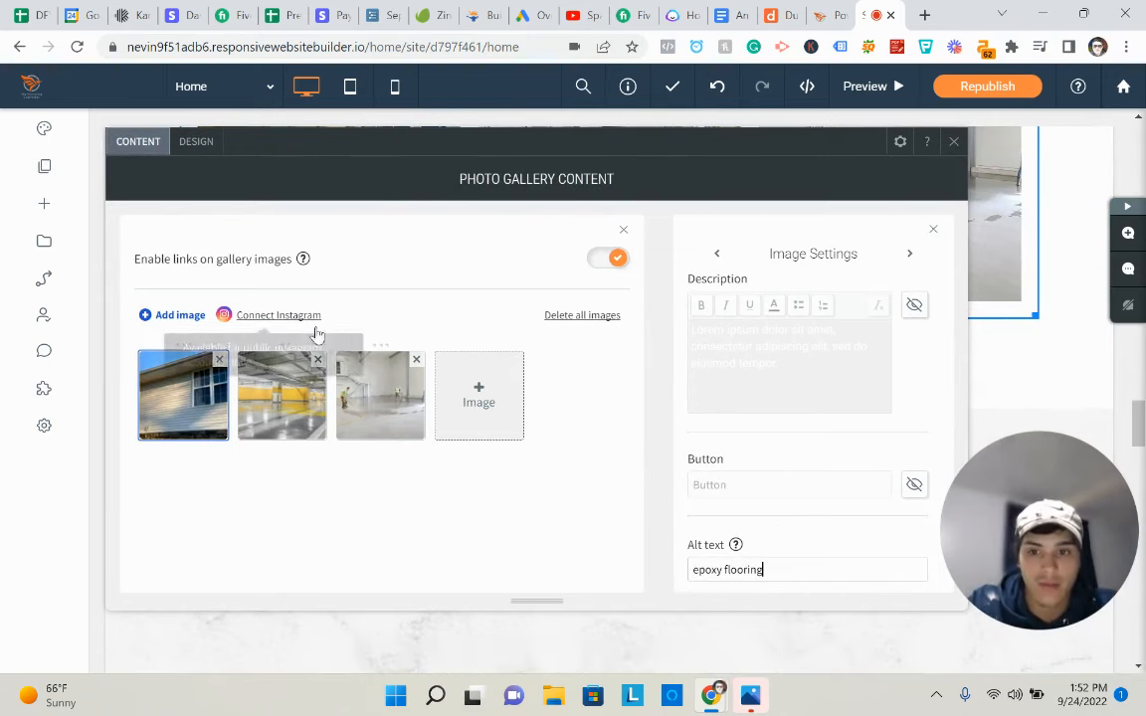
Check the second gallery photo's alt text, extend the third photo's alt text to "epoxy flooring camp hill", and close the gallery settings
click(282, 393)
scroll(811, 453, down, 3)
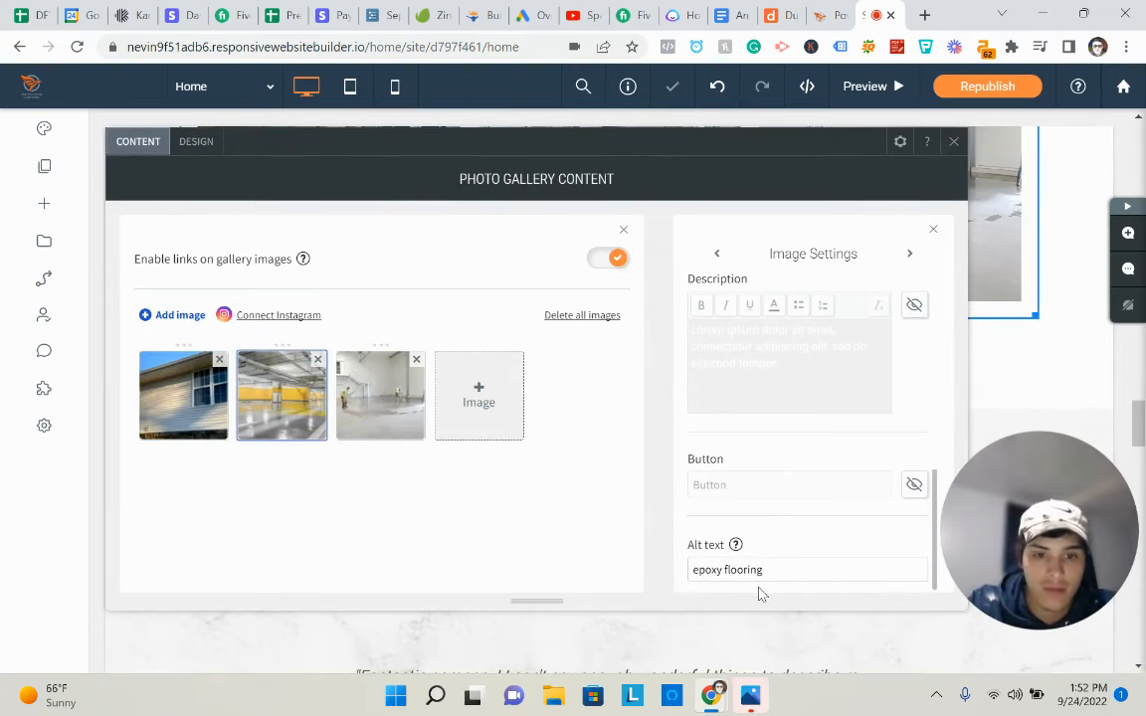
click(388, 400)
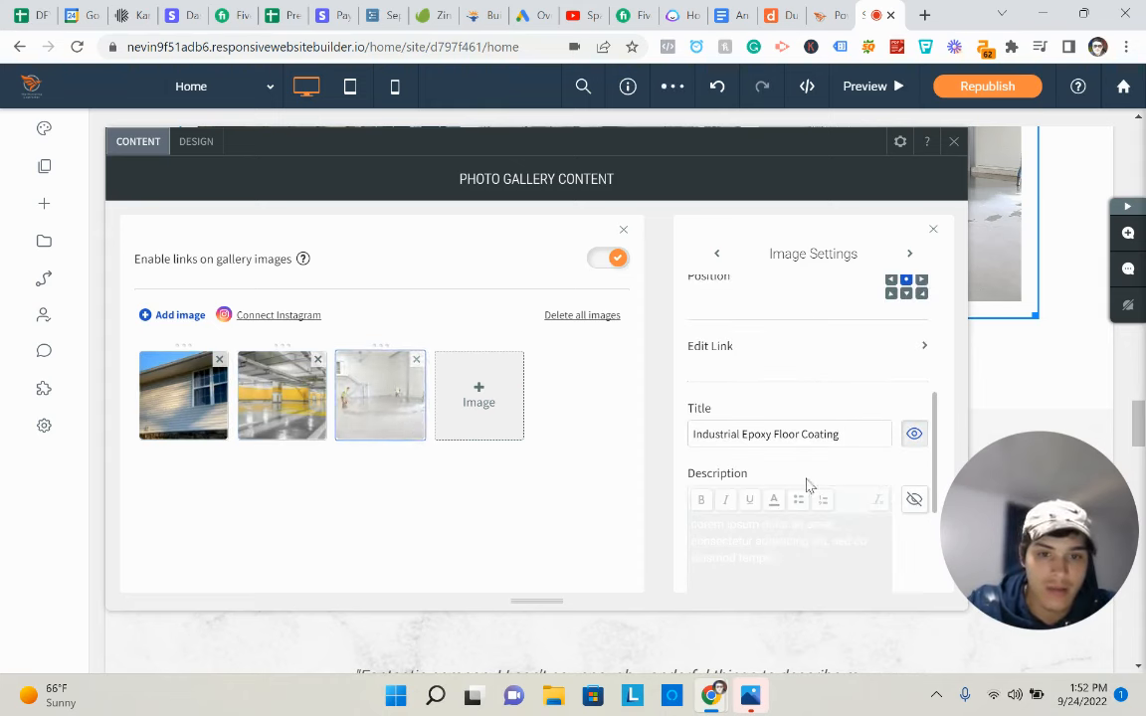
scroll(809, 497, down, 3)
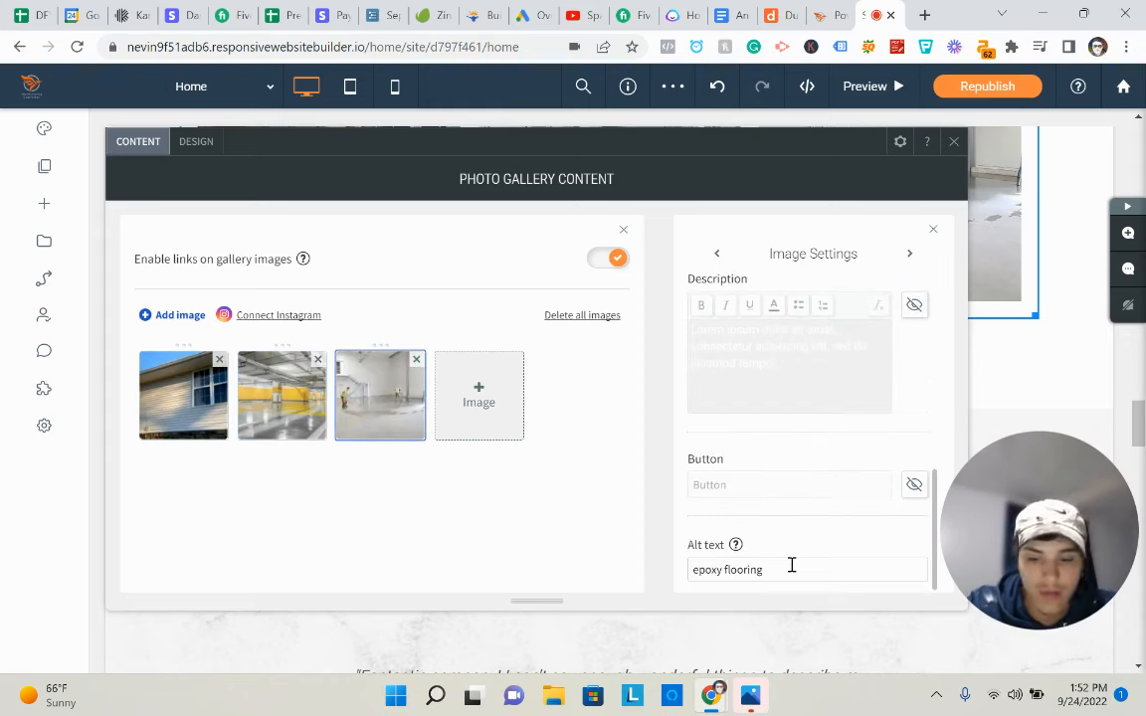
click(791, 565)
text(camp hill)
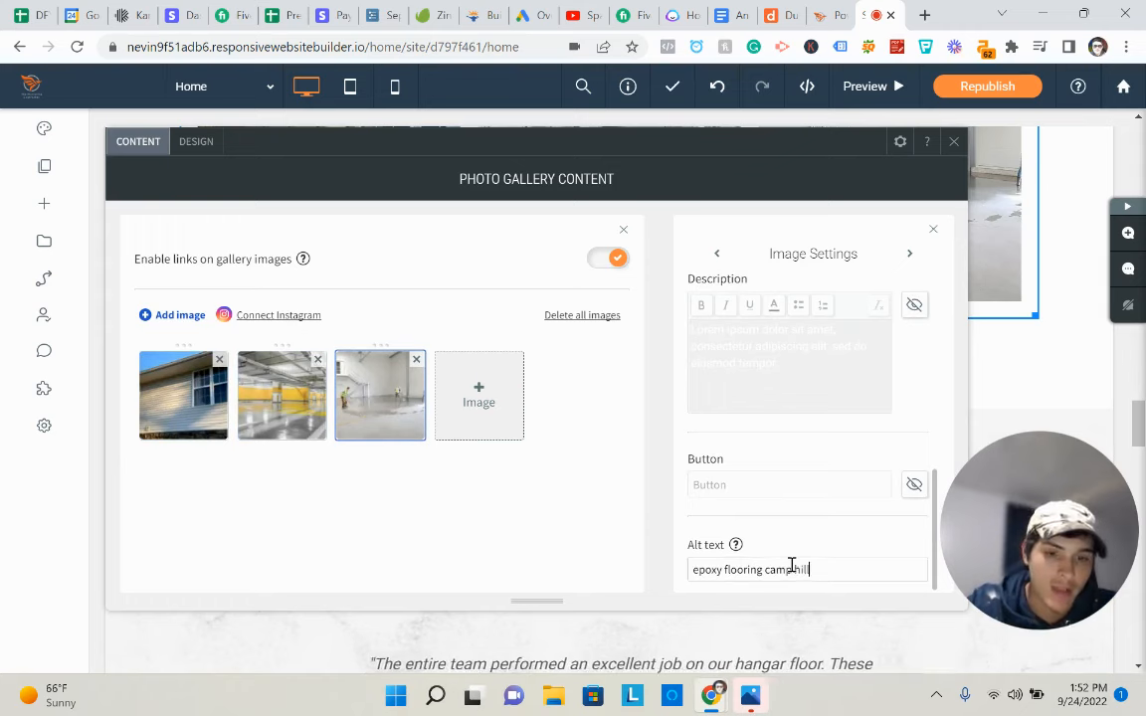
click(953, 142)
Enable FAQ Schema for the accordion starting with the professionally installed coating question in the Garage Floor Coating FAQ, and close its settings
scroll(776, 338, down, 4)
scroll(726, 343, down, 5)
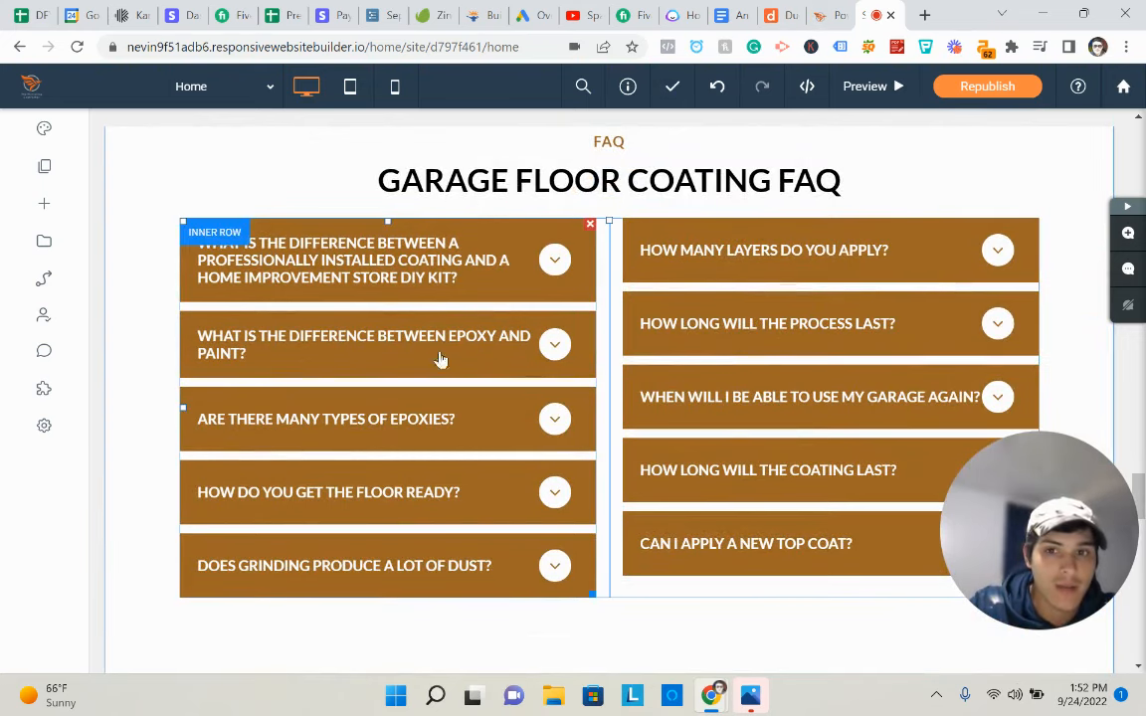
click(532, 371)
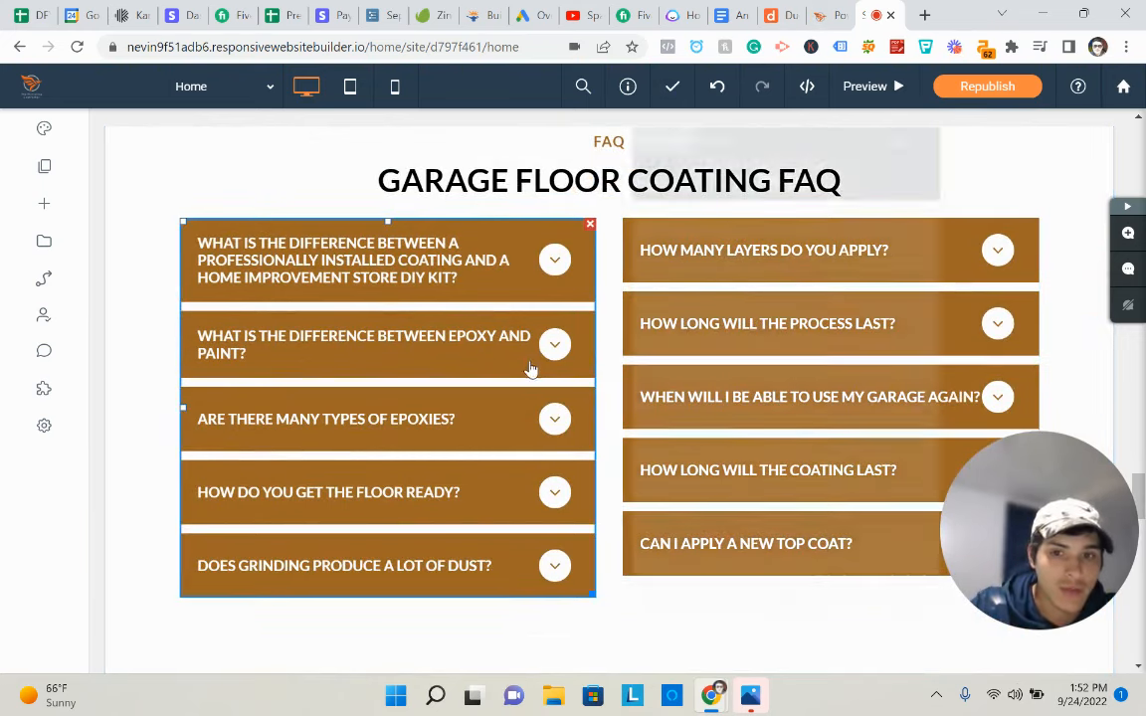
scroll(742, 445, down, 2)
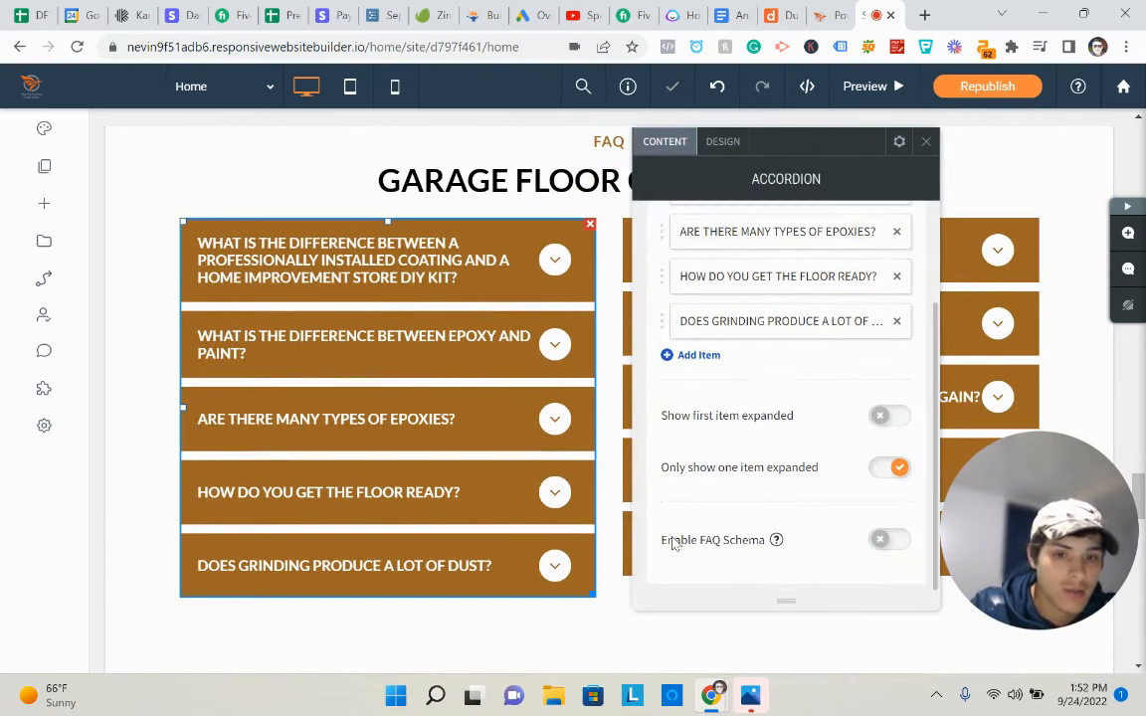
drag(672, 544, 756, 542)
click(776, 540)
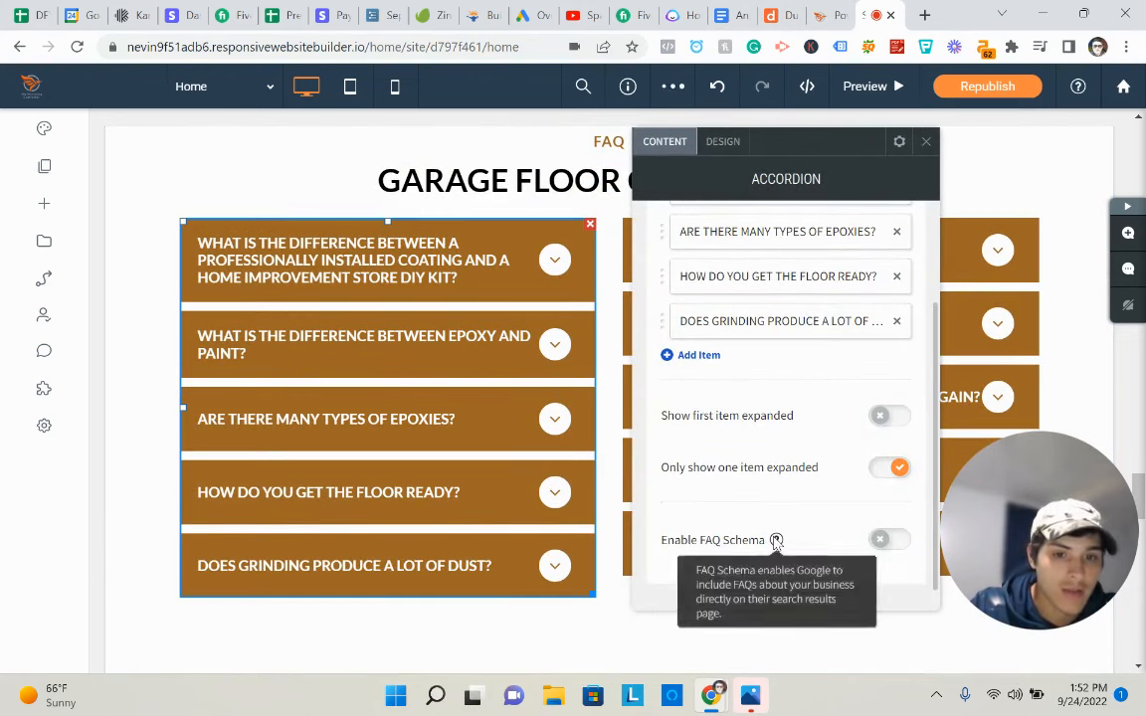
click(881, 542)
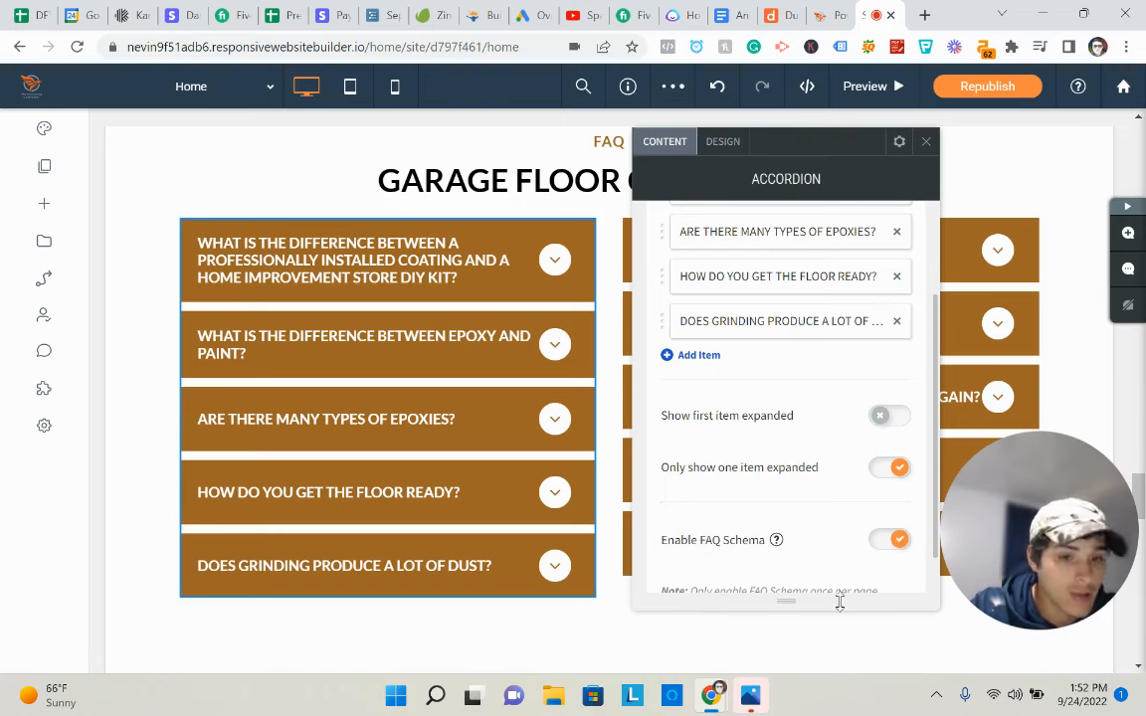
scroll(638, 378, down, 1)
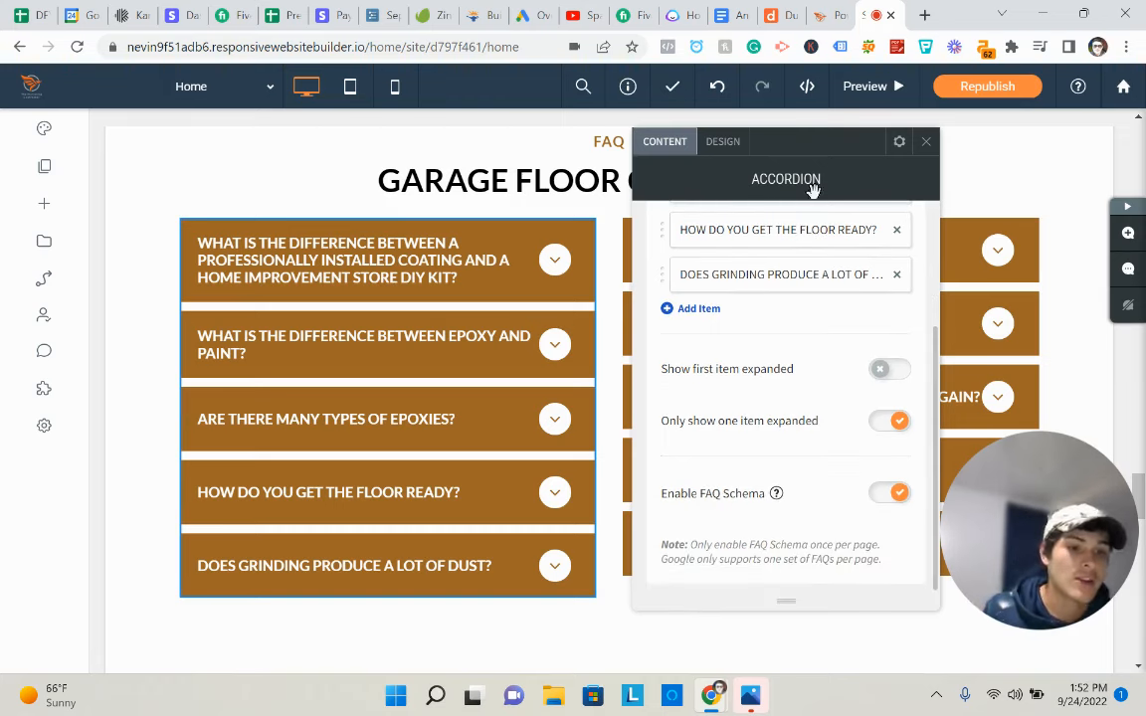
click(926, 141)
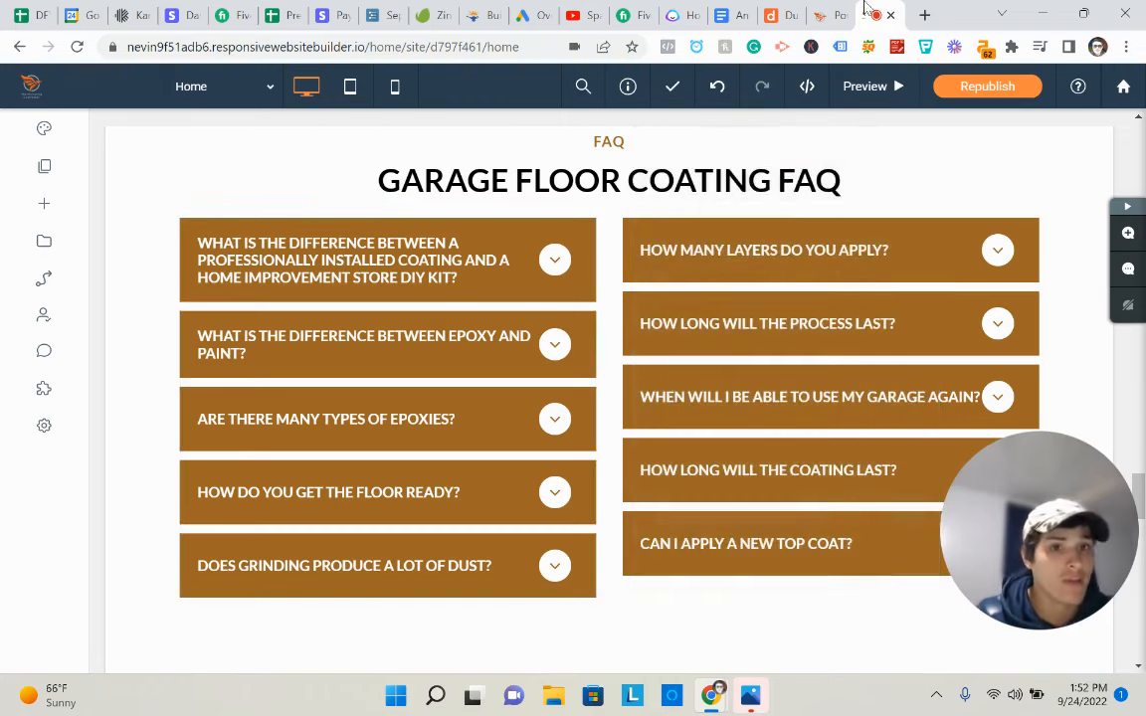
Review the SEO checklist item requiring at least one keyword-optimized video on the home page
click(848, 12)
triple_click(317, 249)
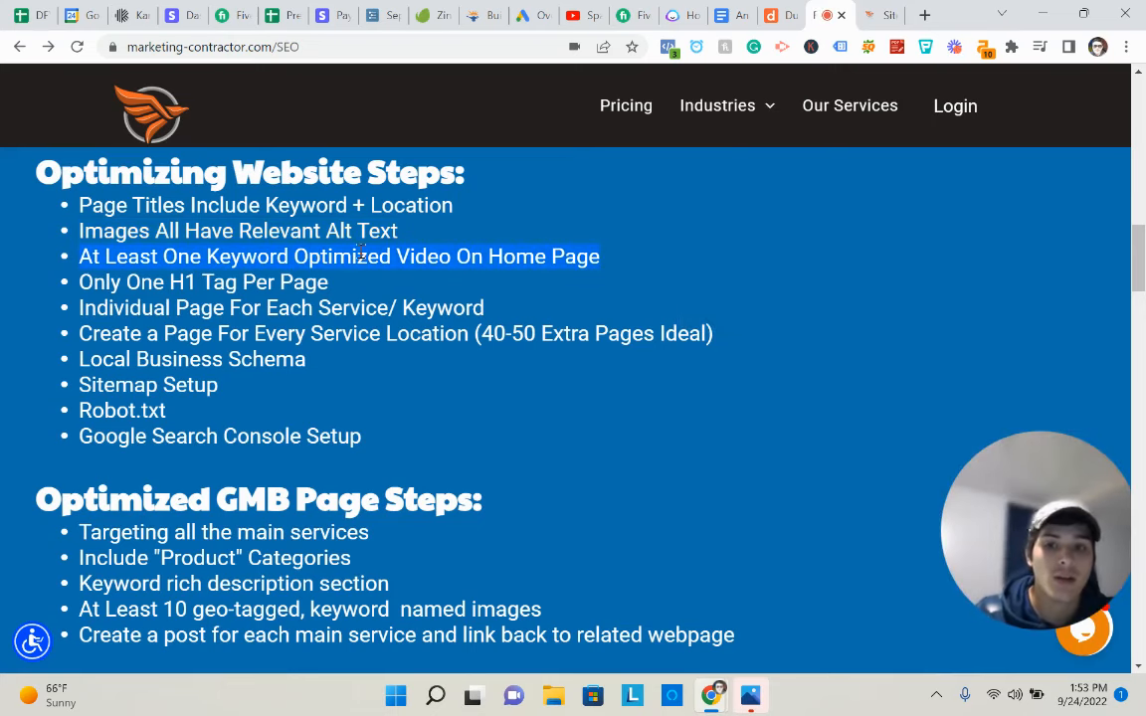
click(880, 15)
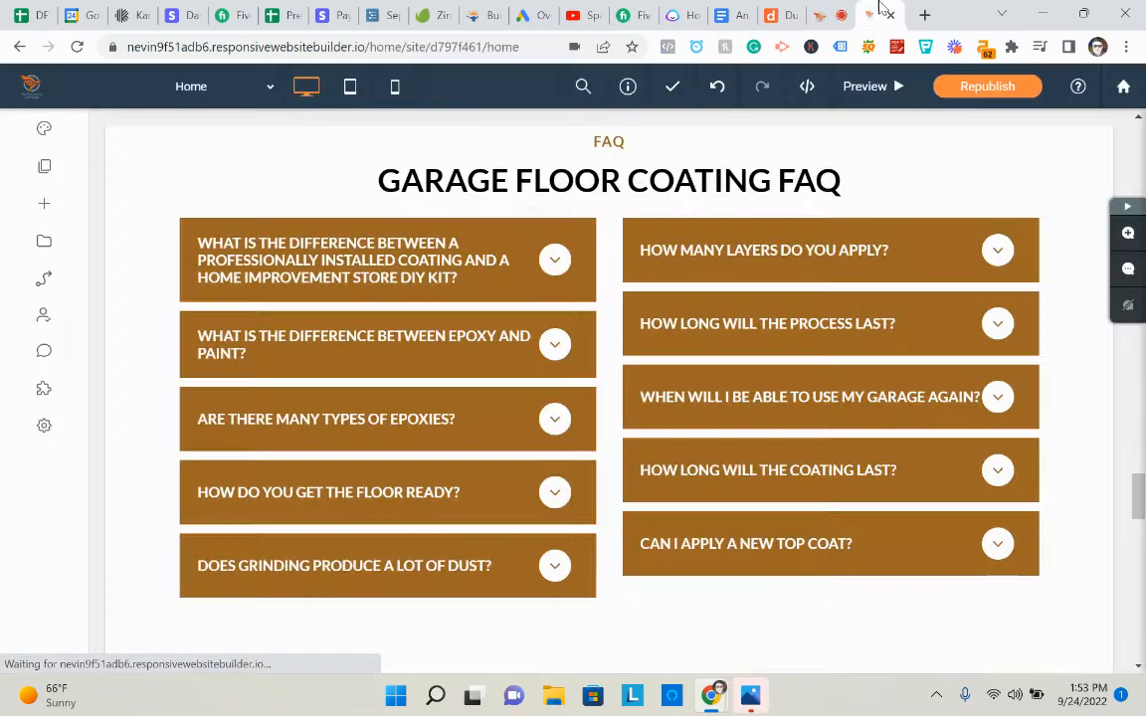
click(830, 15)
click(468, 248)
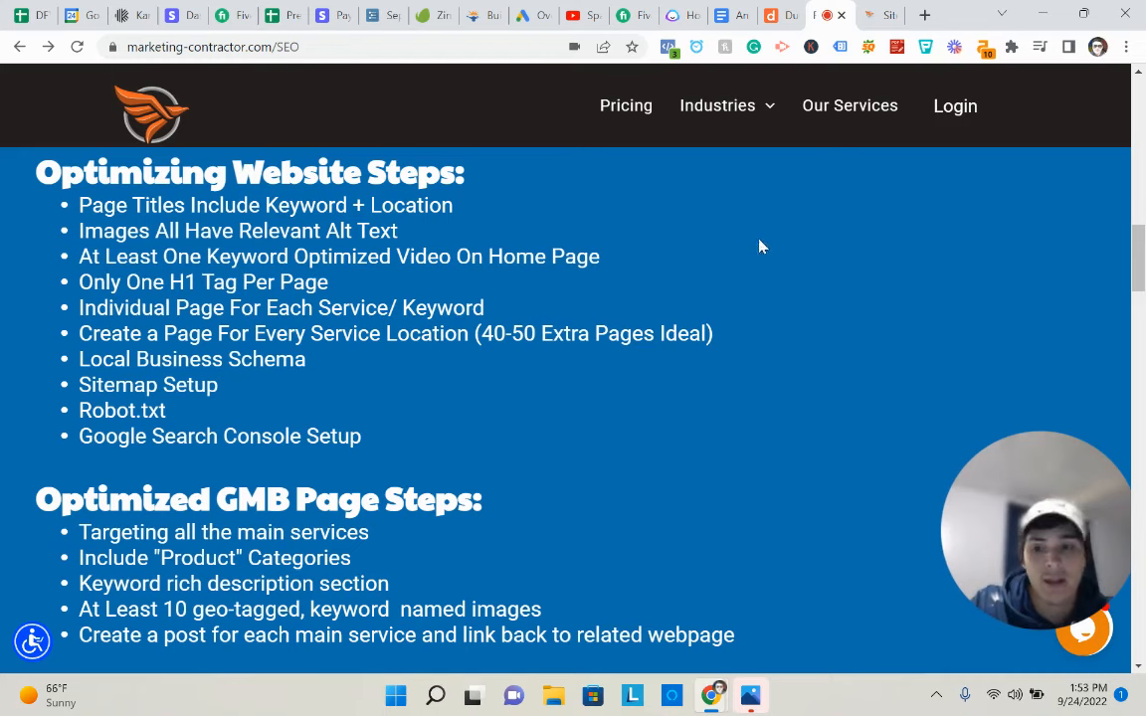
Add an empty row between the testimonials and the Garage Floor Coating FAQ section on the home page
click(889, 15)
scroll(660, 343, up, 6)
scroll(418, 388, down, 3)
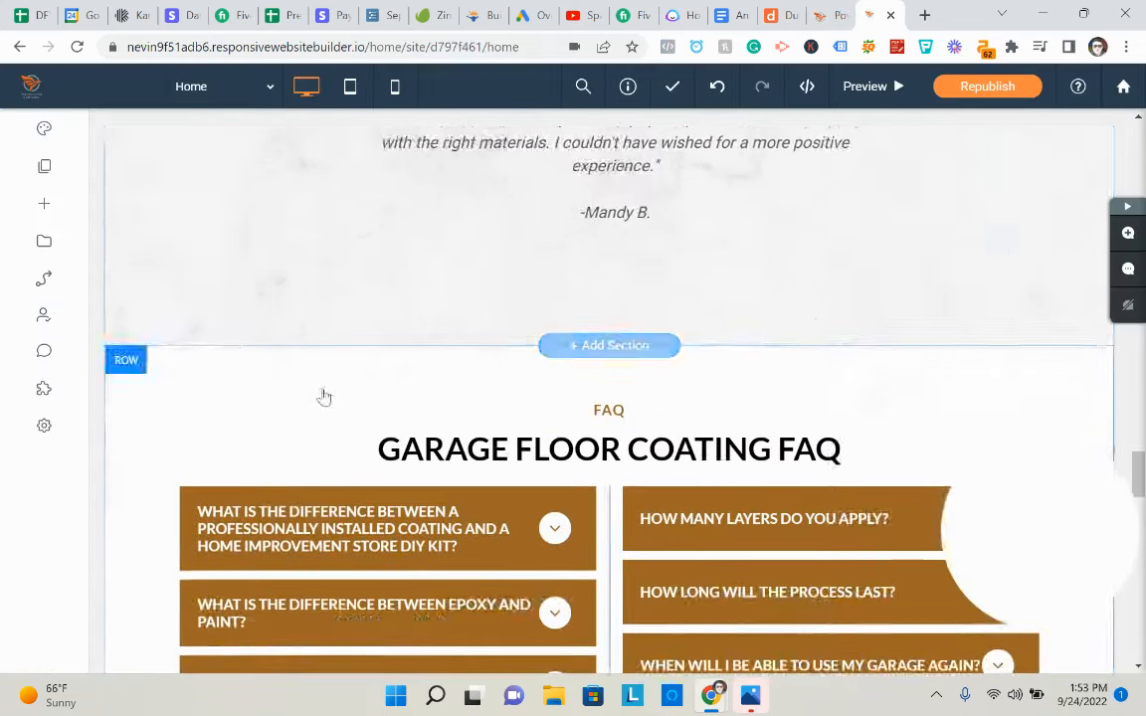
click(253, 344)
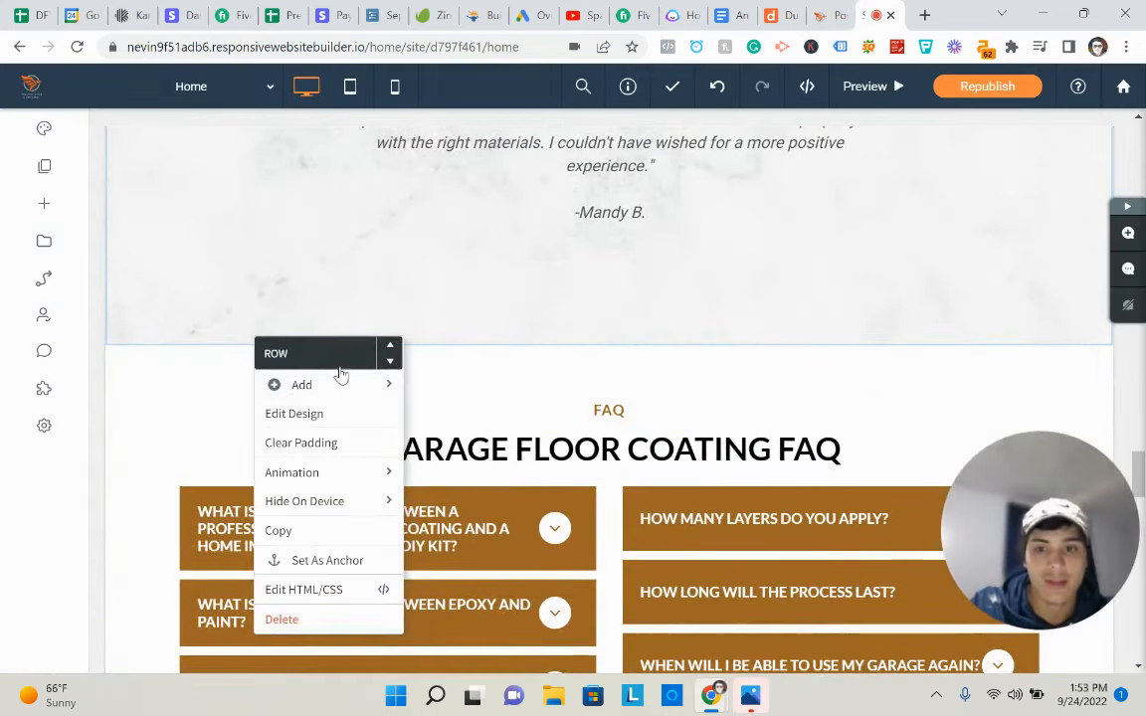
mouse_move(343, 384)
click(449, 415)
right_click(449, 415)
mouse_move(516, 162)
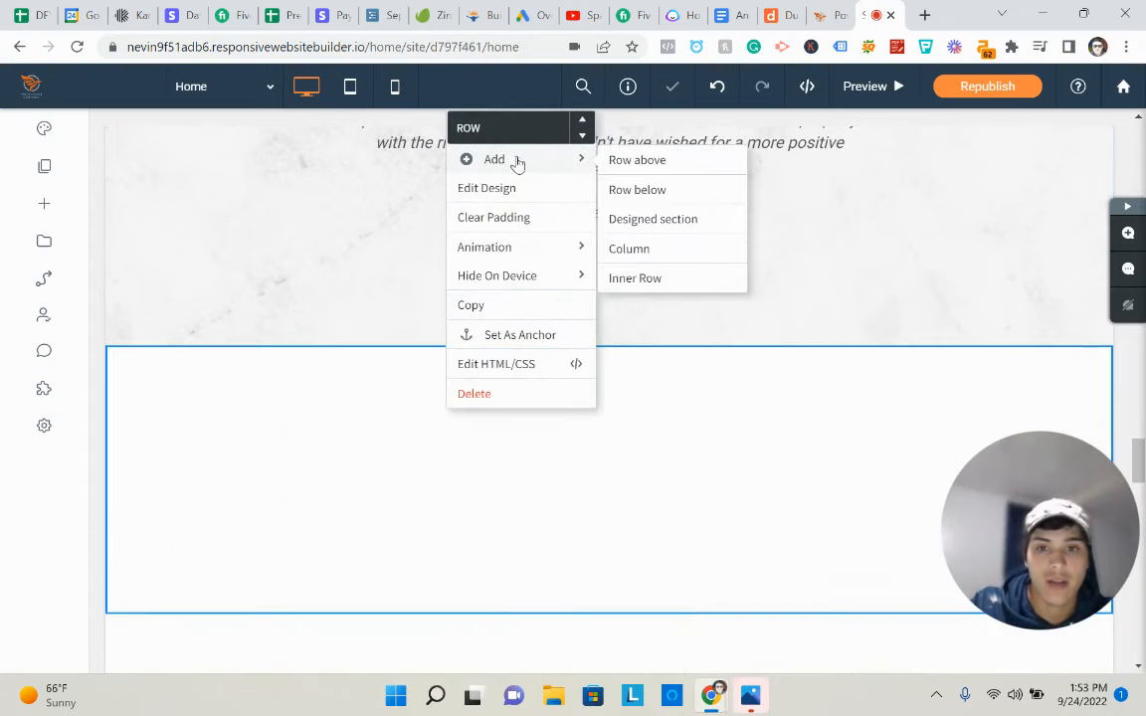
click(649, 218)
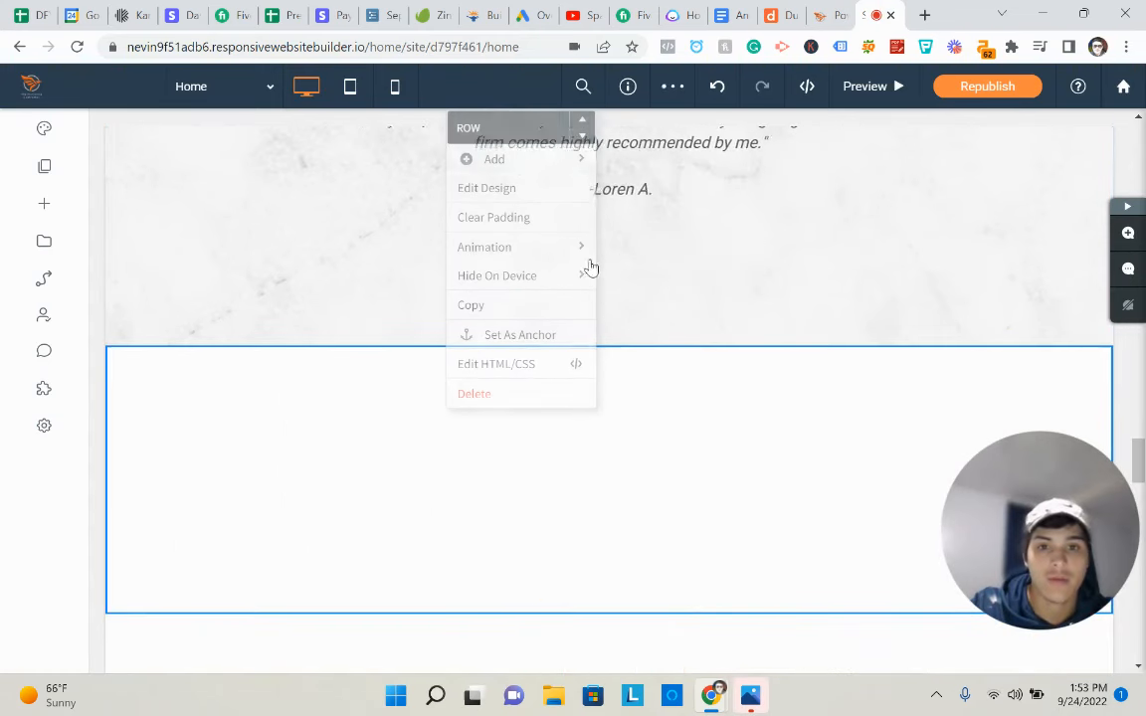
Find the Video widget and place it in the empty row above the Garage Floor Coating FAQ
click(60, 209)
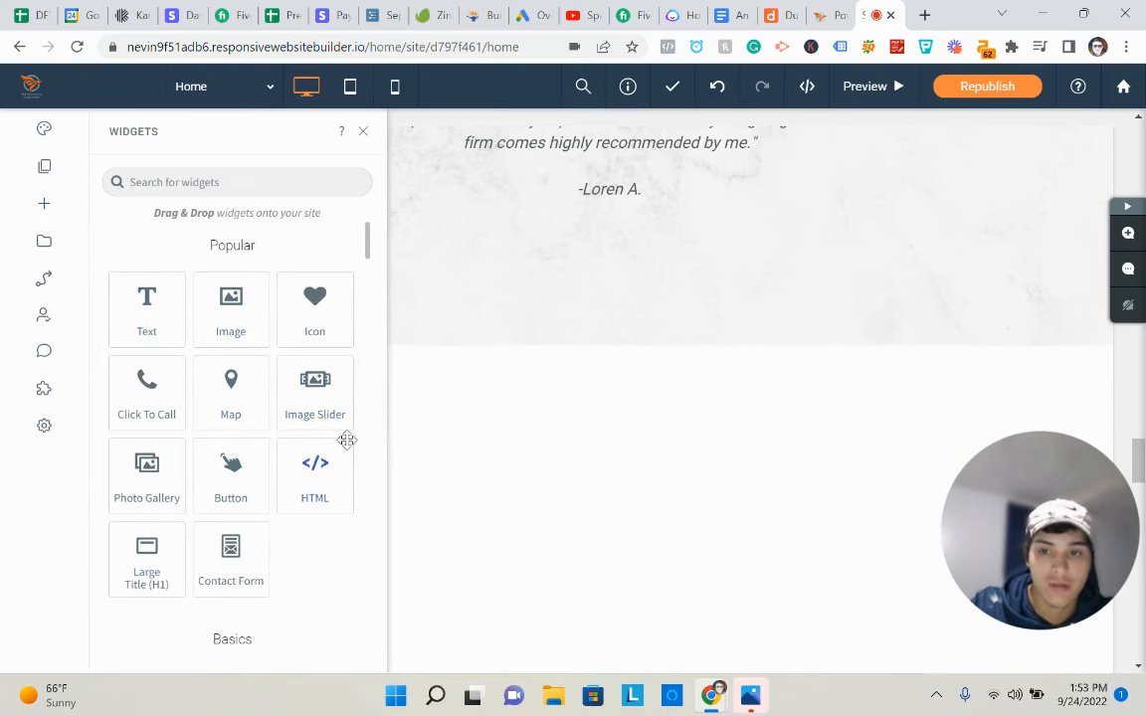
click(213, 187)
text(v)
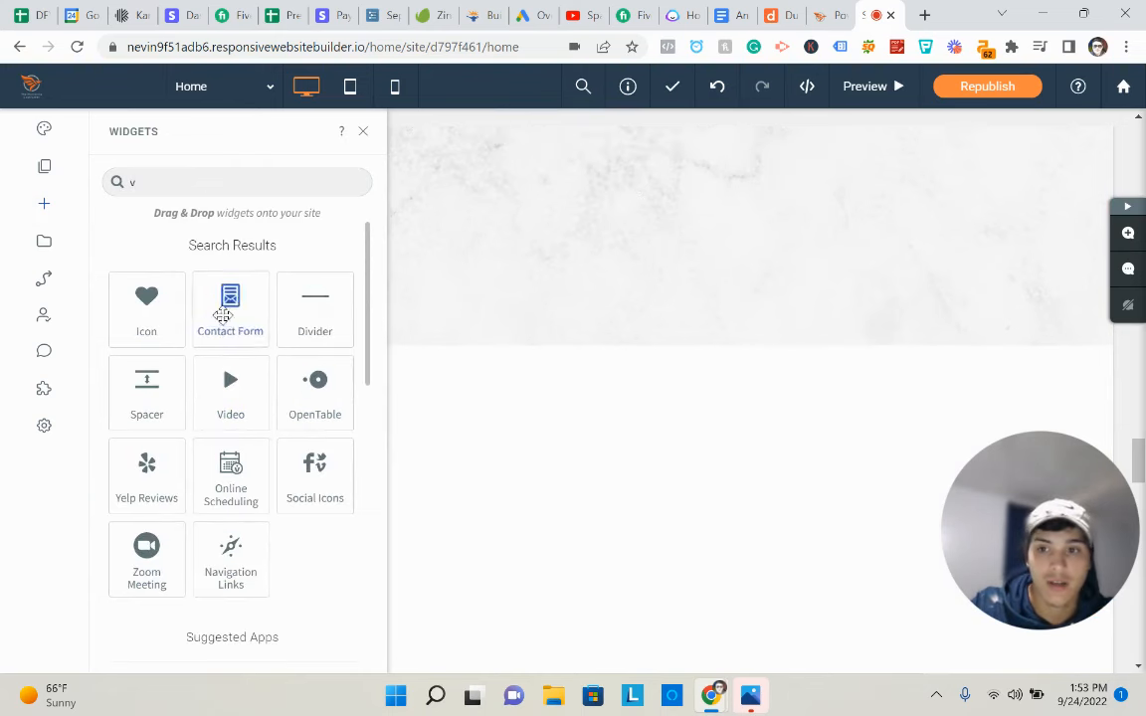
drag(229, 383, 393, 480)
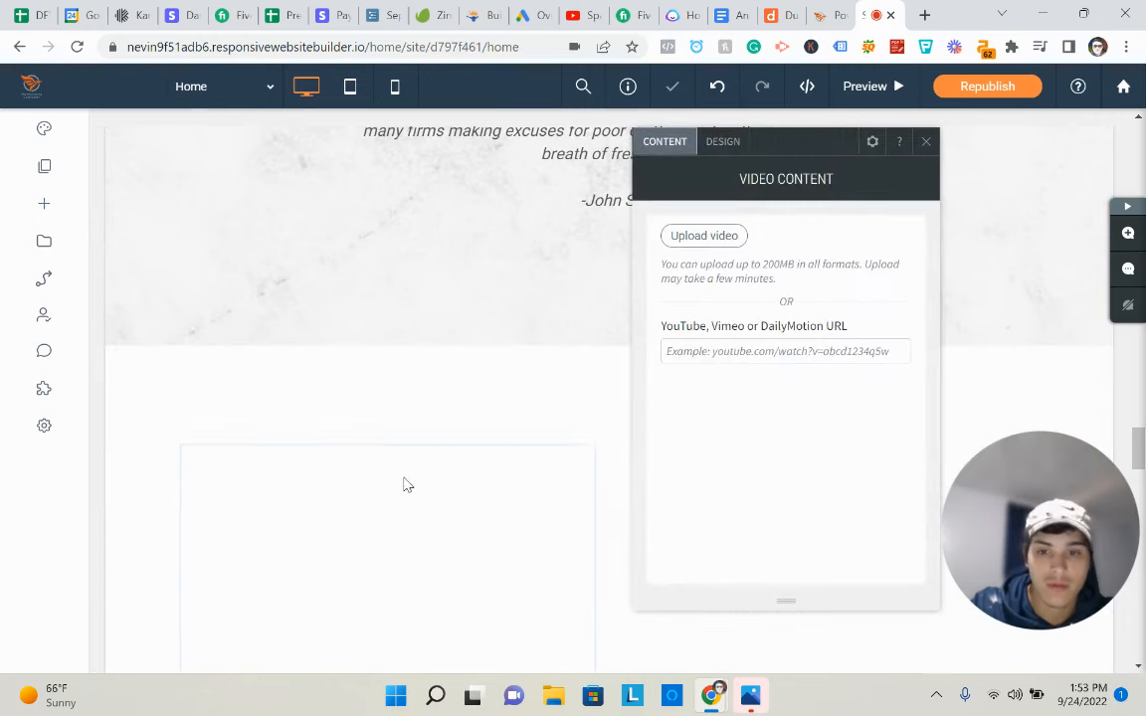
Search Google for "epoxy flooring videos" in a new browser tab
click(734, 348)
click(924, 15)
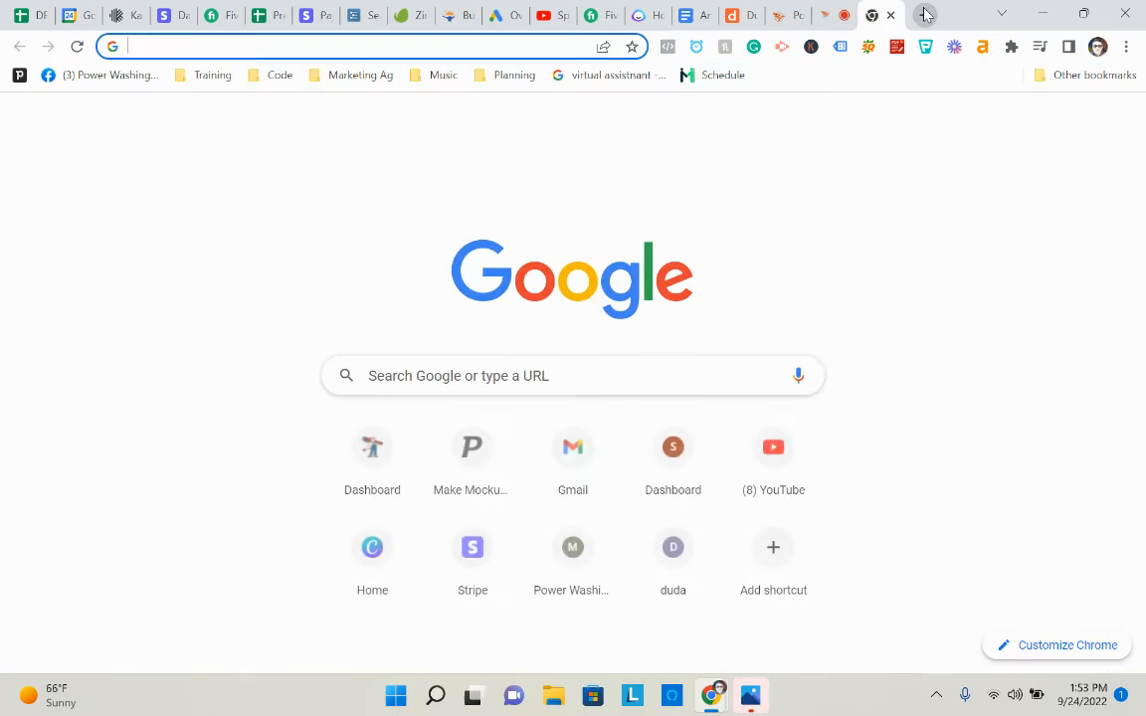
text(epoxy floori)
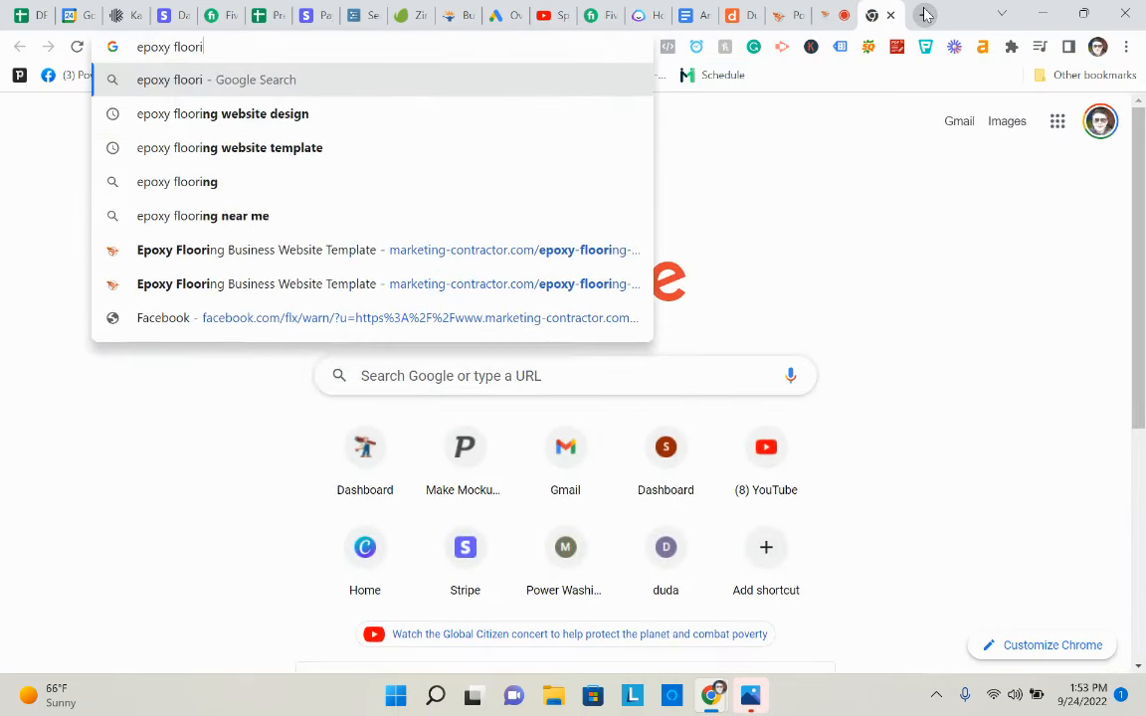
text(ng videp)
key(BackSpace)
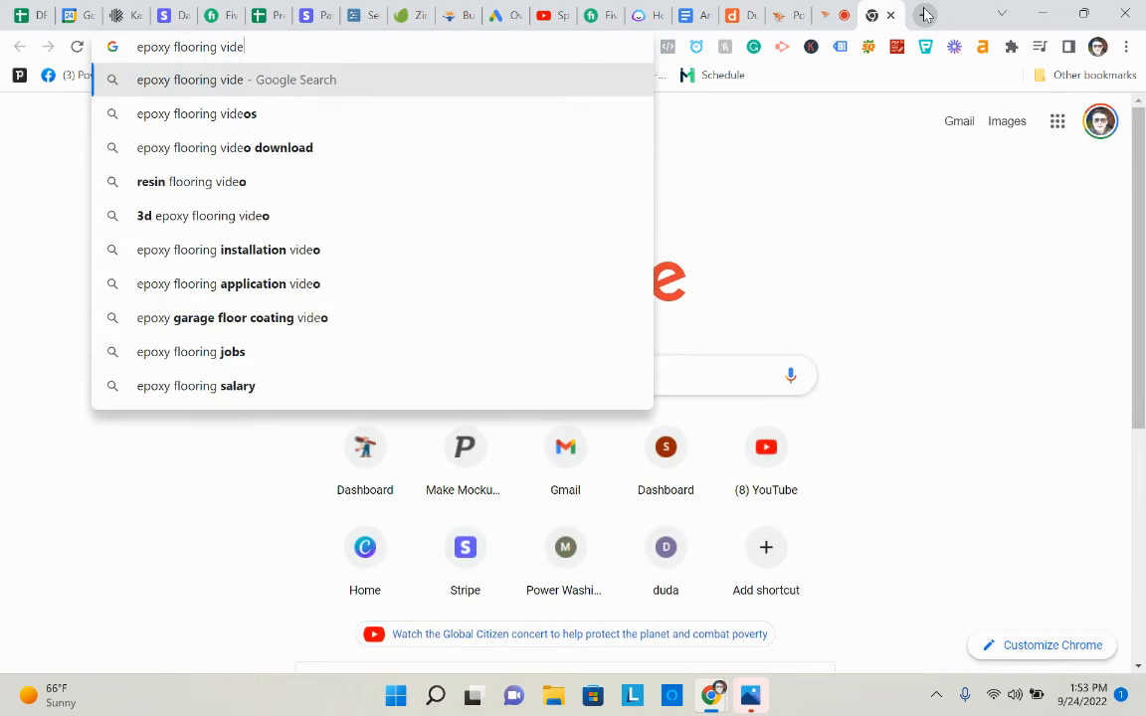
text(os)
key(Return)
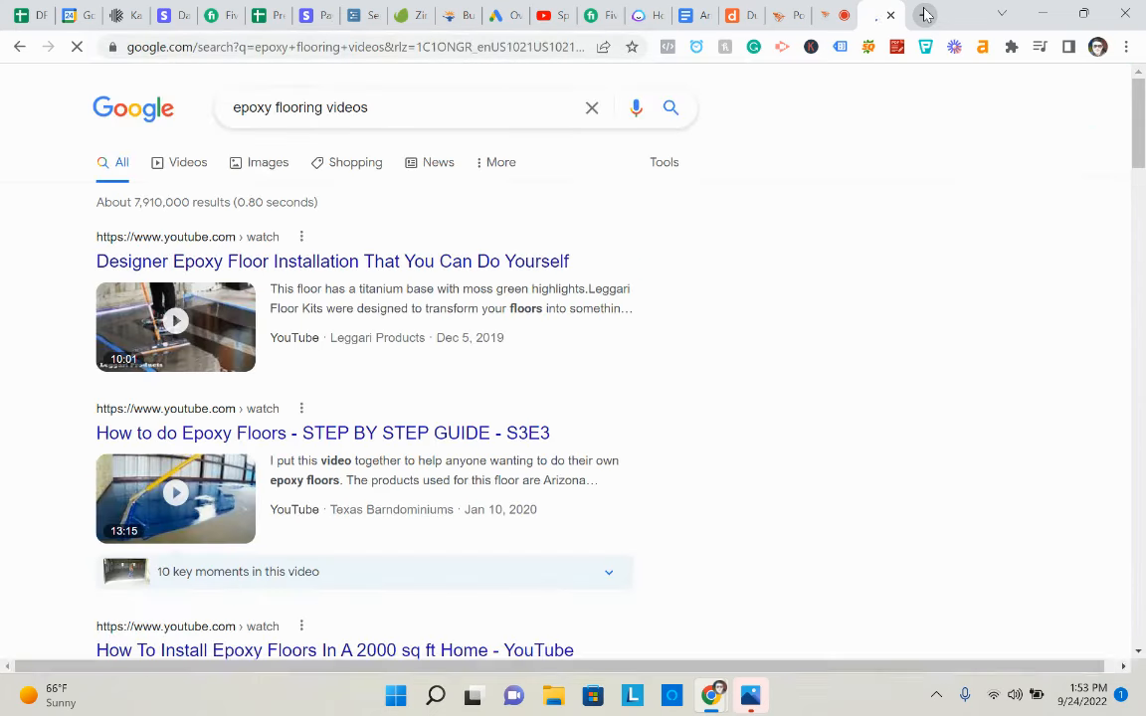
Open the "Designer Epoxy Floor Installation That You Can Do Yourself" video and use its YouTube URL as the Video widget's source
click(385, 255)
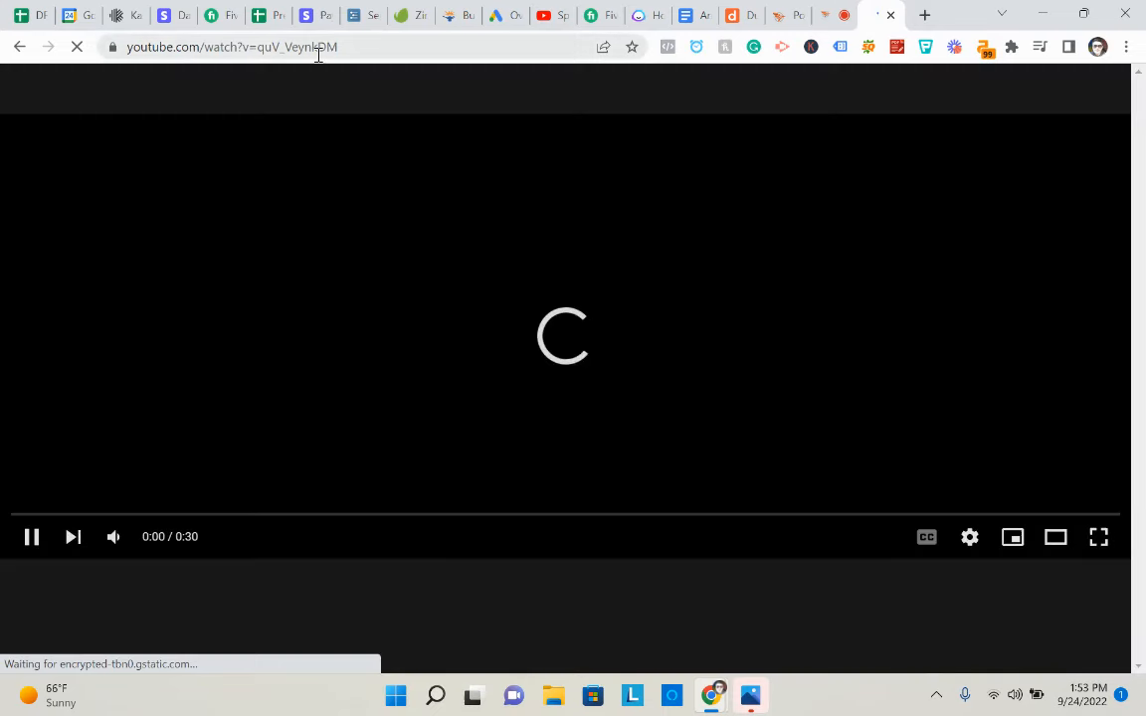
click(317, 50)
click(457, 235)
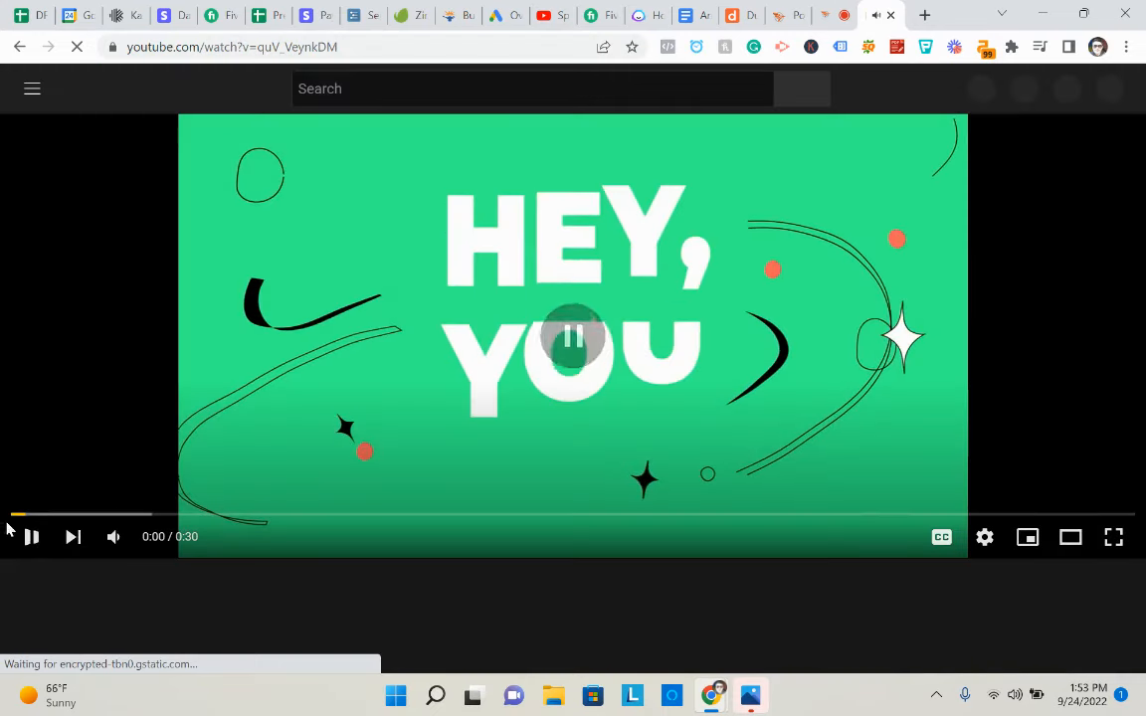
click(839, 10)
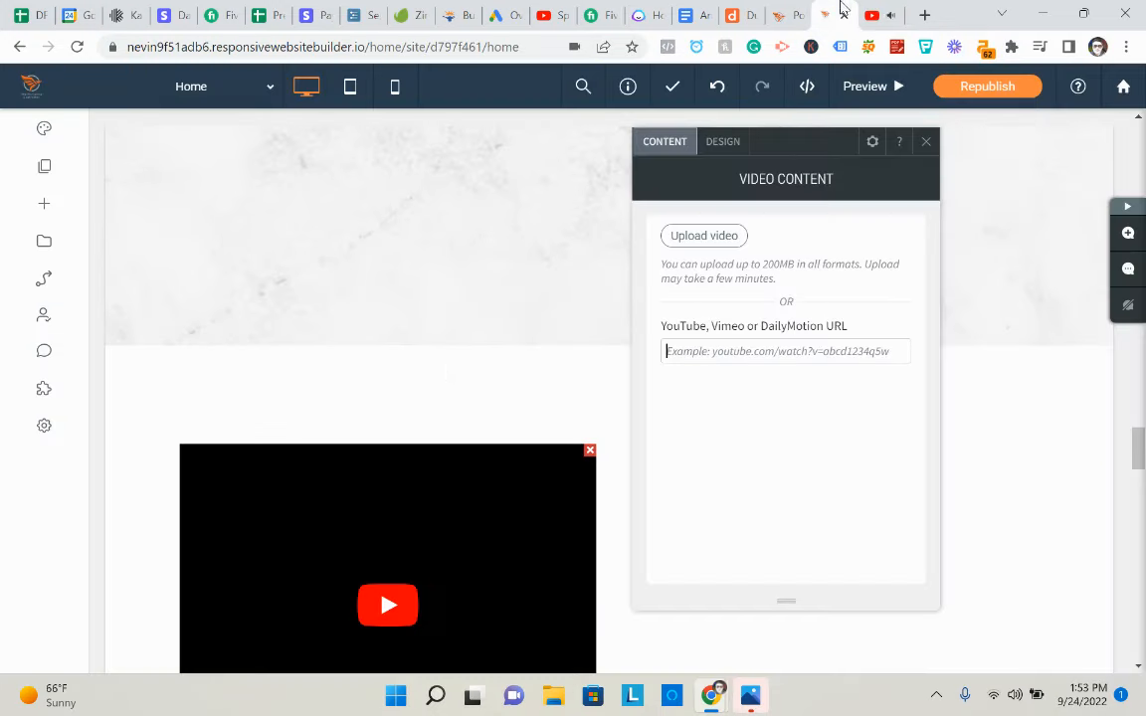
text(https://www.youtube.com/watch?v=quV_VeynkDl)
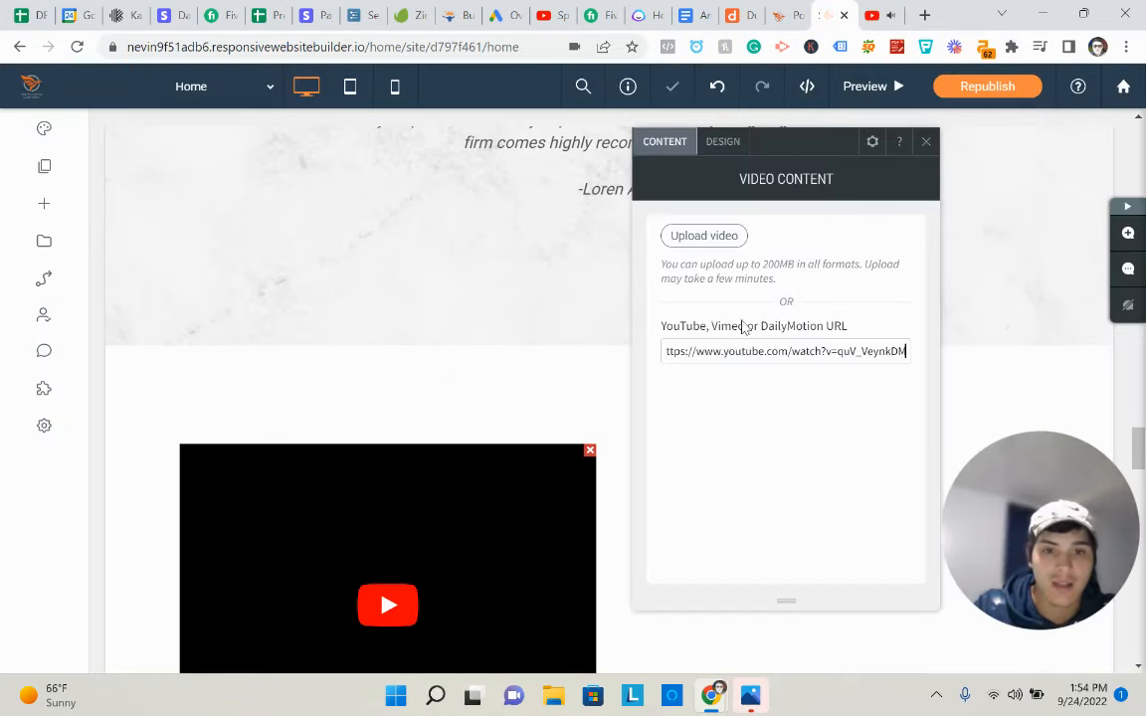
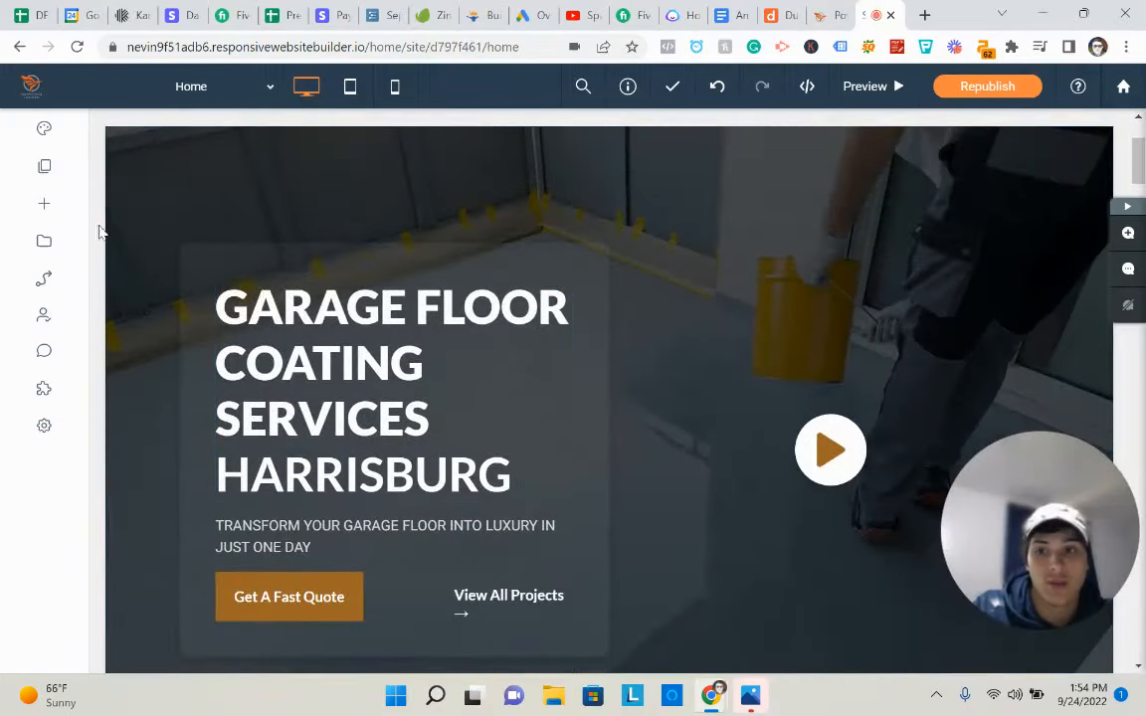
Duplicate the Home page as "Epoxy Flooring Dillsburg"
click(44, 166)
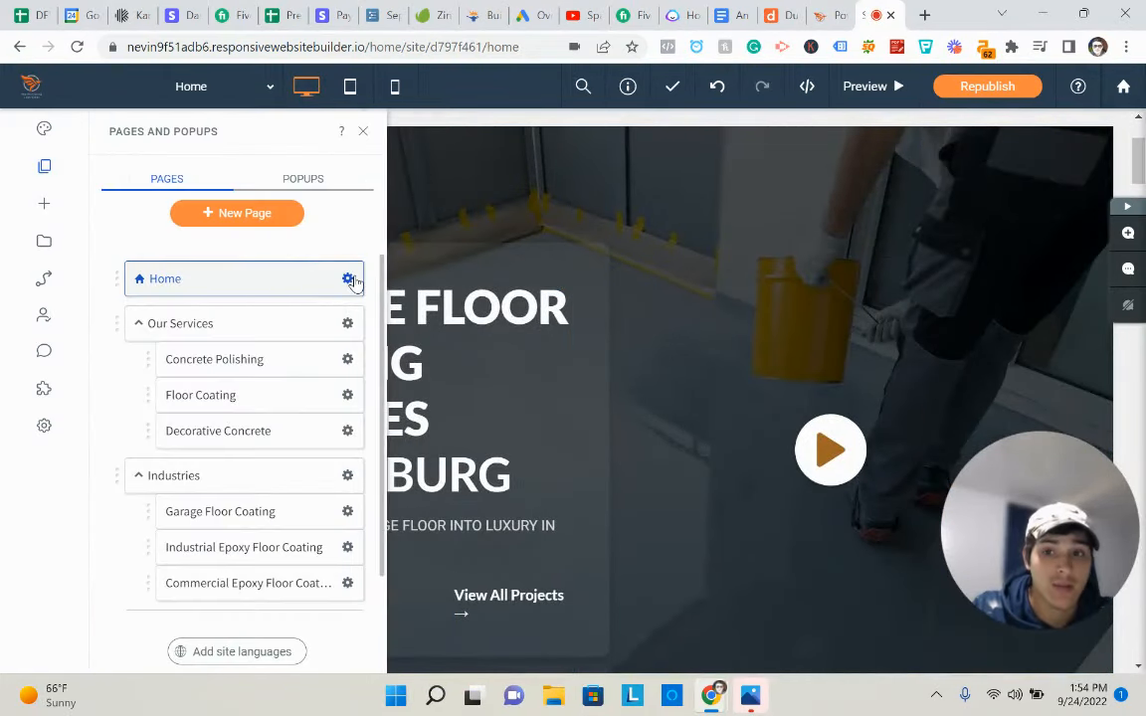
click(348, 280)
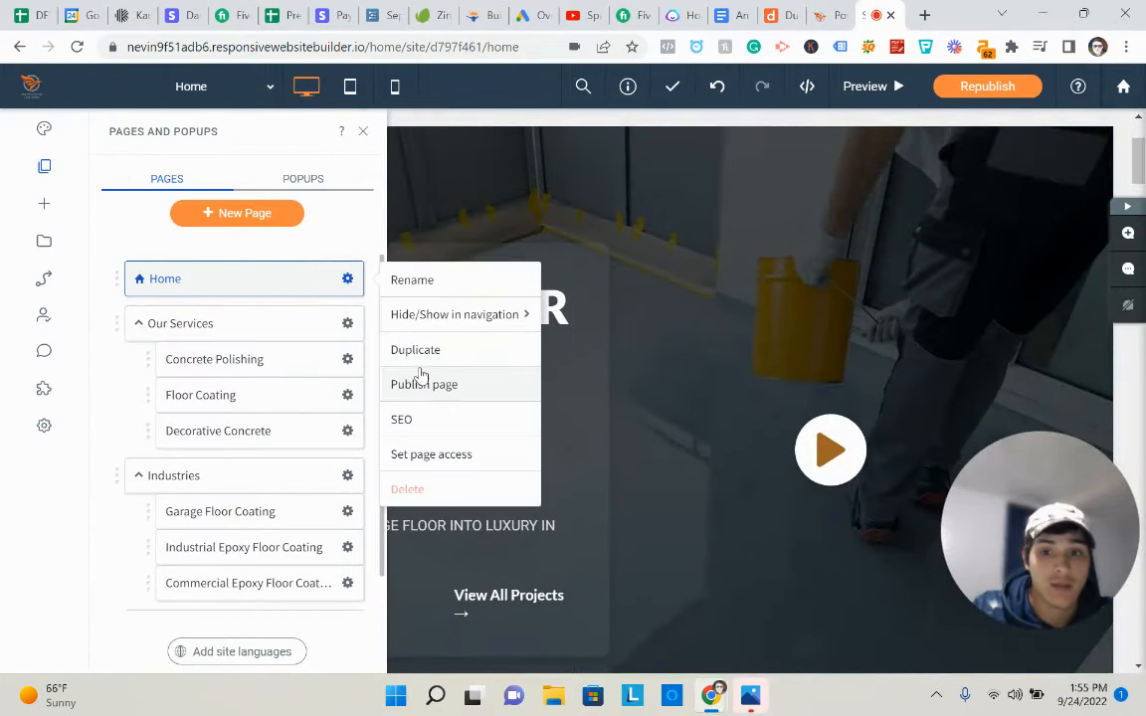
click(423, 353)
triple_click(443, 376)
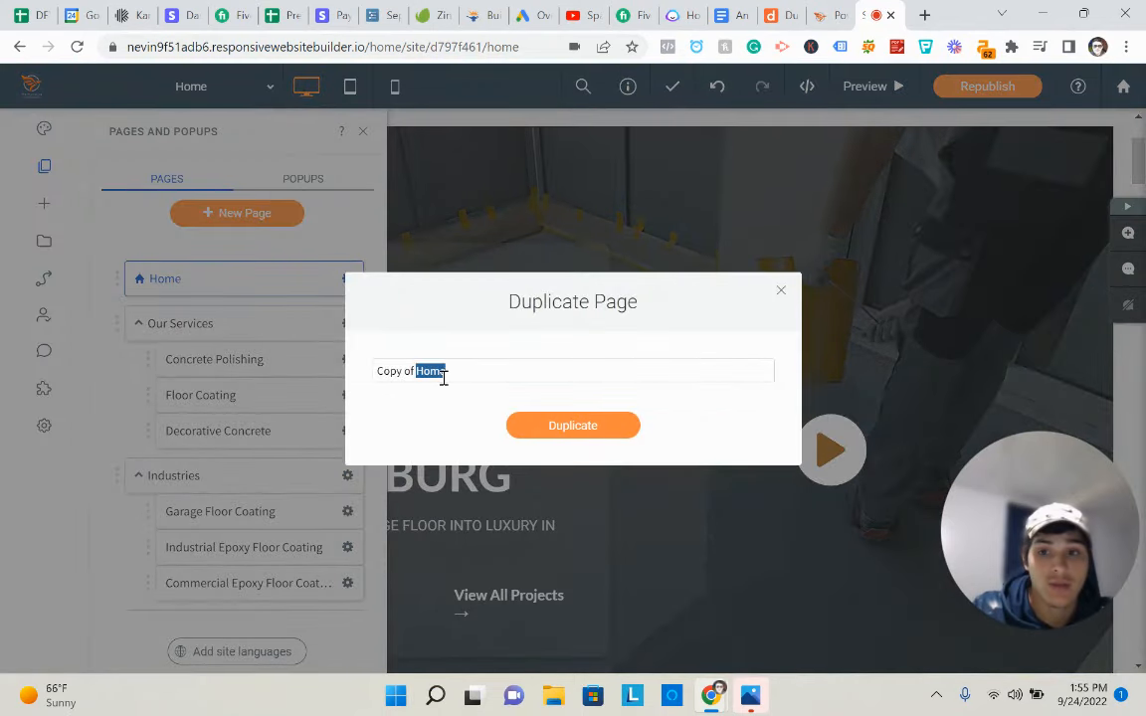
text(Epoxy Flooring Dillsburg)
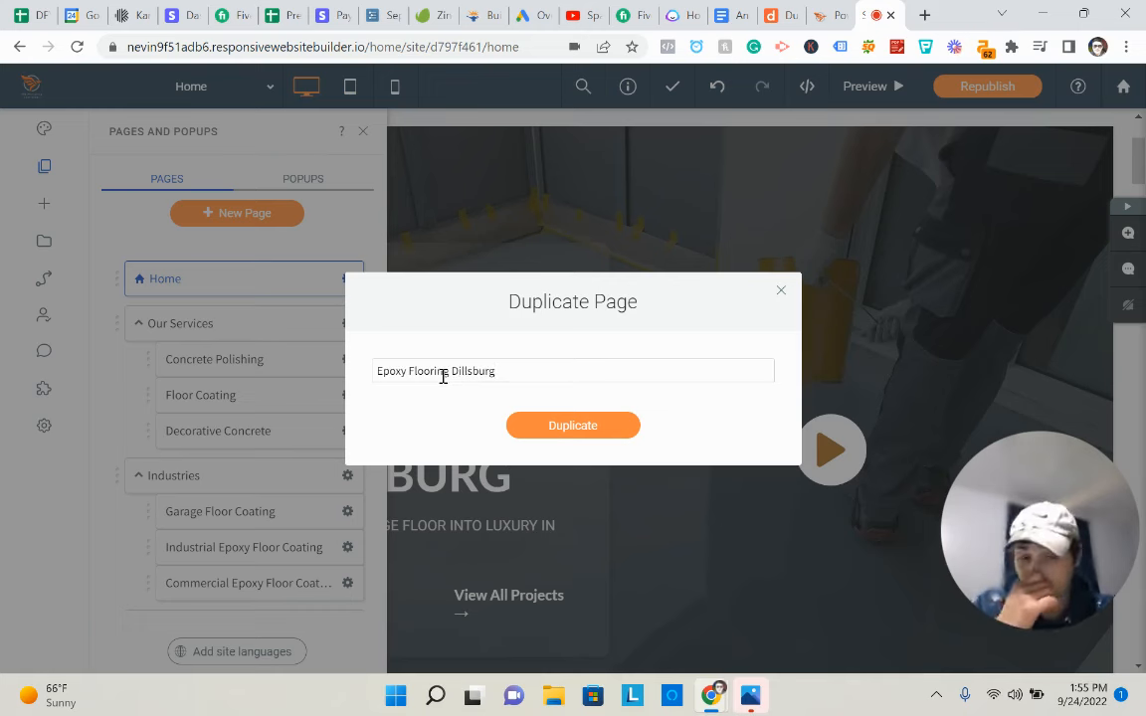
click(547, 435)
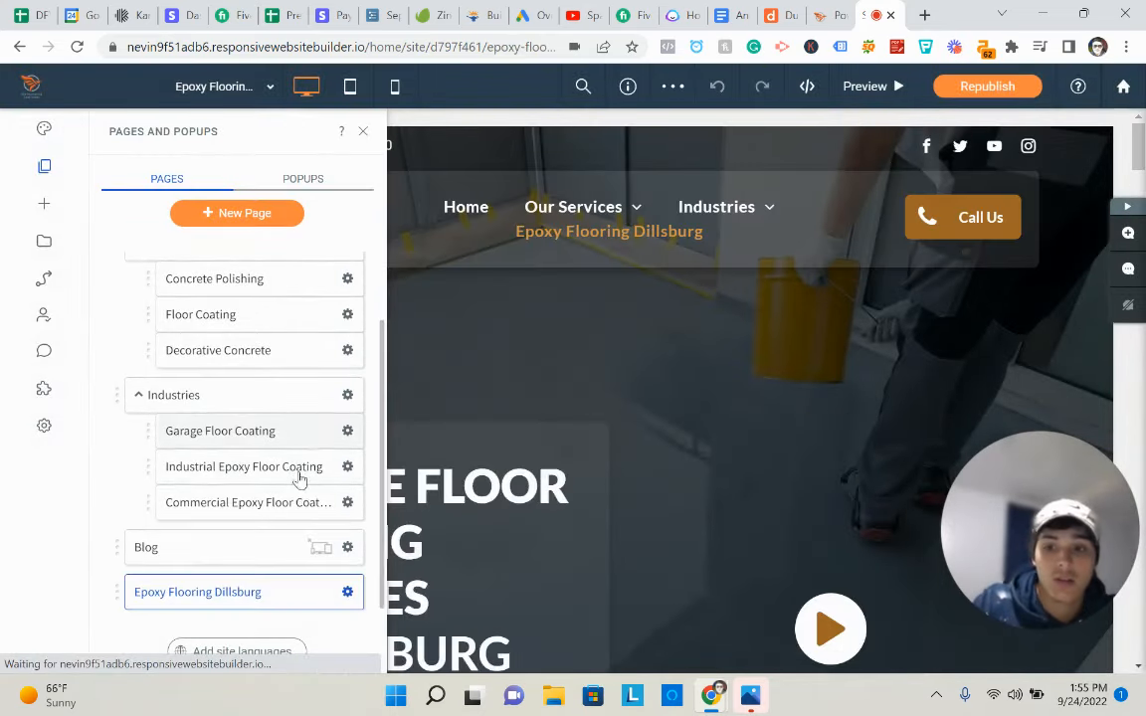
Set the SEO page title of the Epoxy Flooring Dillsburg page to "Epoxy Flooring Service | 717 Epoxy | Dillsburg"
click(347, 592)
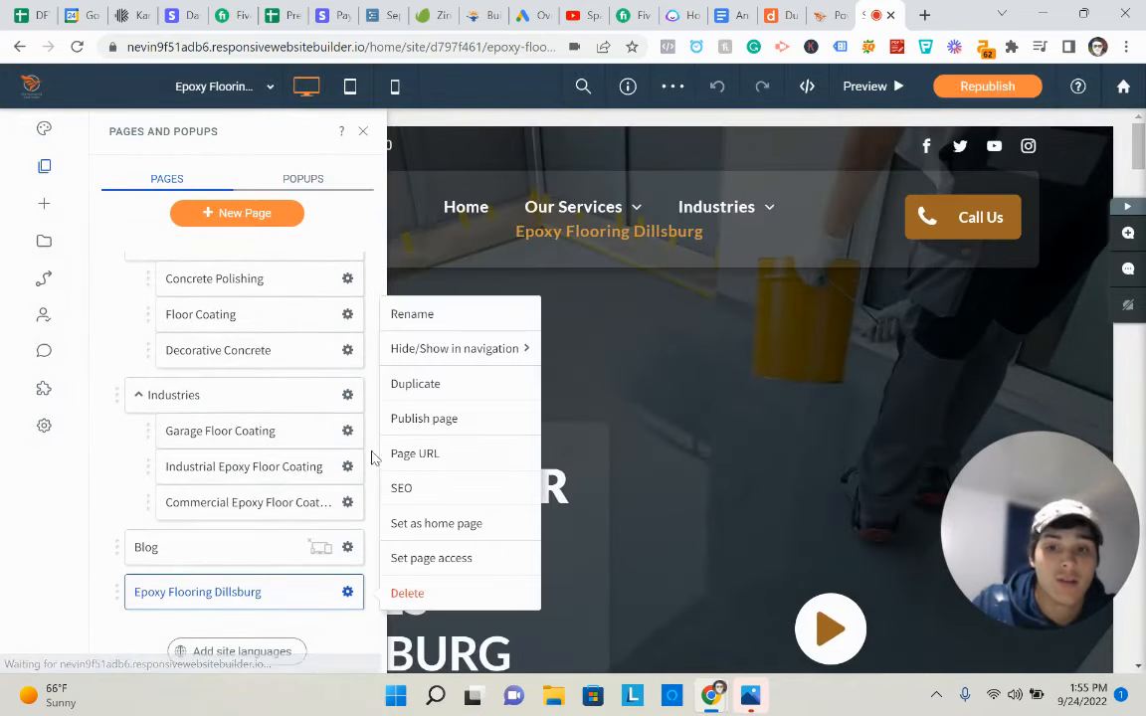
click(417, 488)
double_click(648, 482)
text(D)
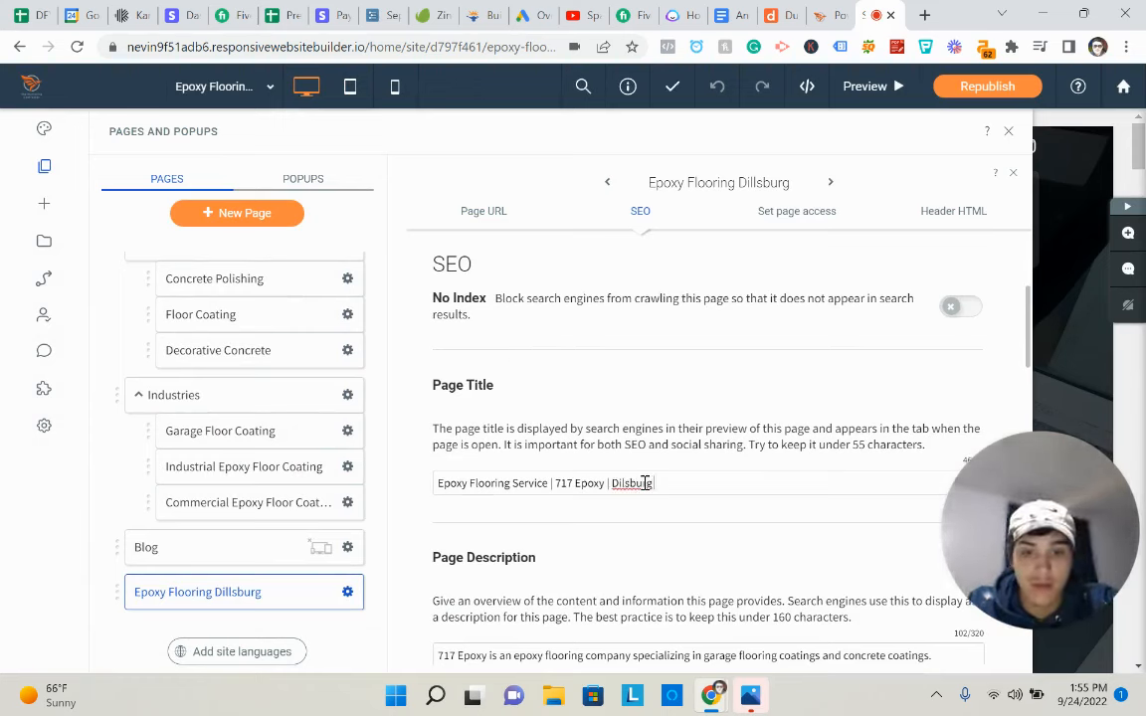
text(illsburg)
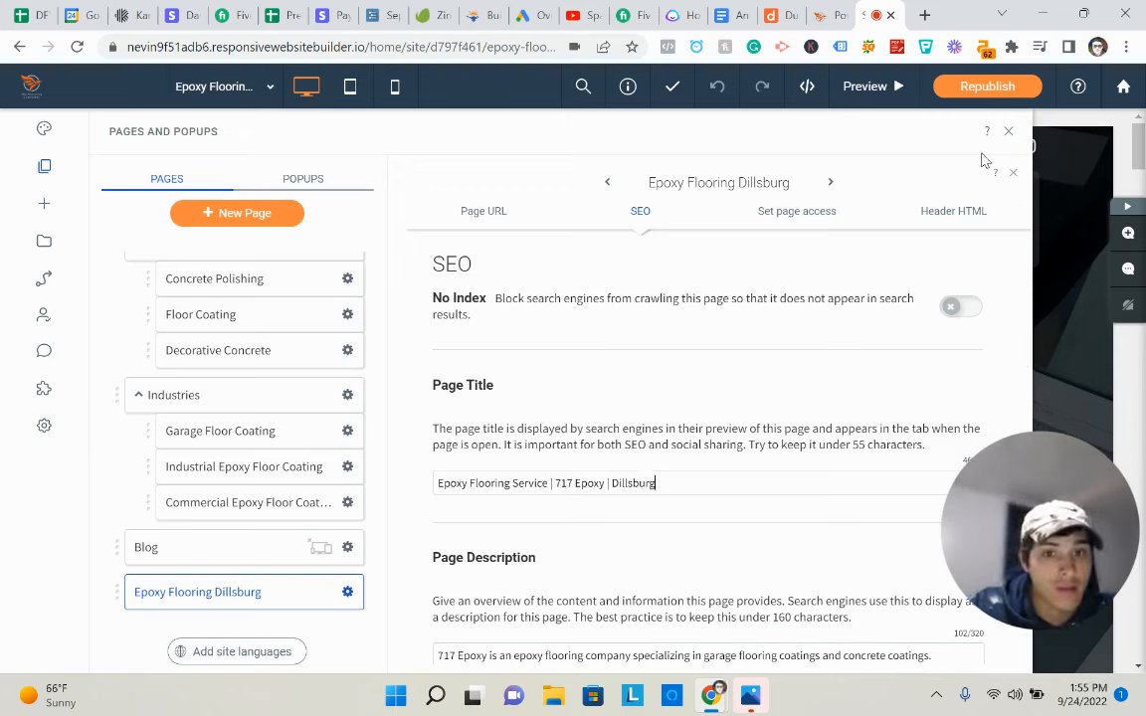
Hide the Epoxy Flooring Dillsburg page from the site navigation and close the page settings
click(347, 592)
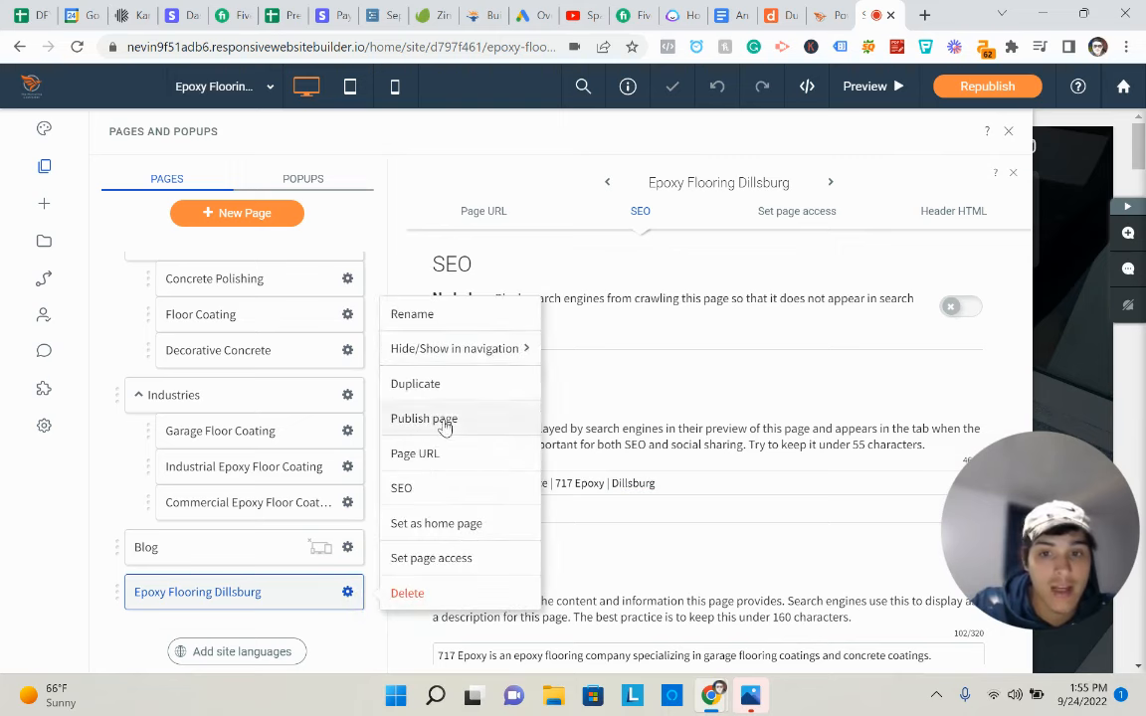
click(1006, 134)
click(1008, 131)
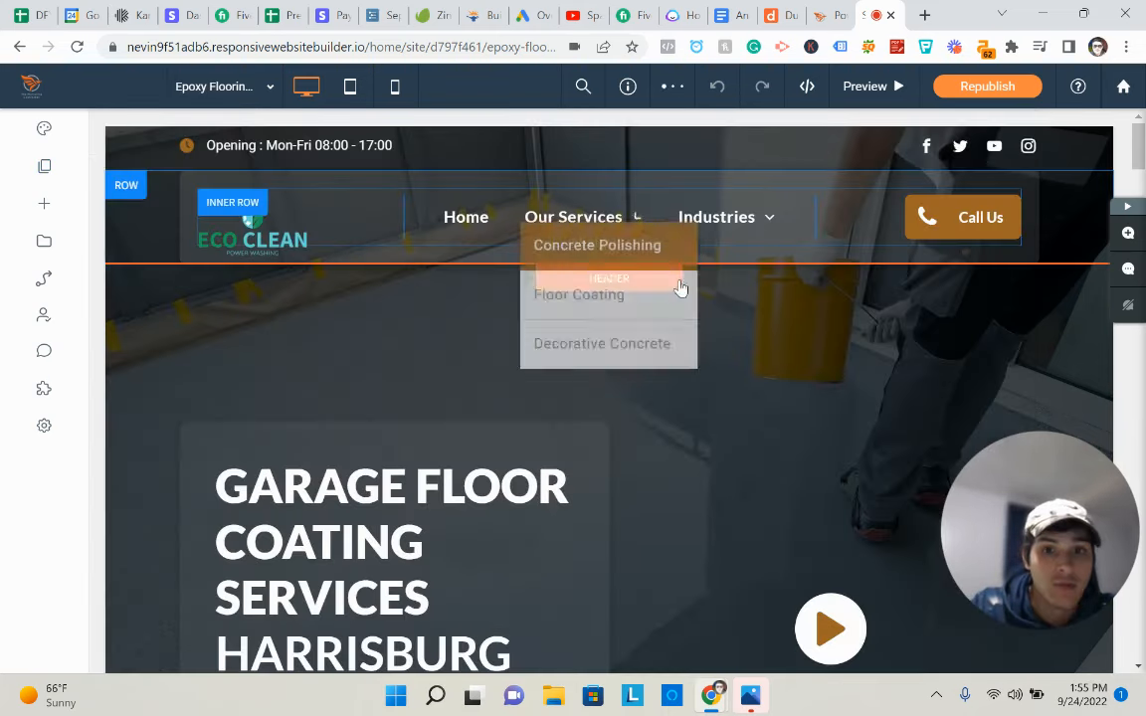
Replace the city in the Dillsburg page's main heading so it reads "GARAGE FLOOR COATING SERVICES DILLSBURG"
scroll(398, 557, down, 2)
double_click(383, 475)
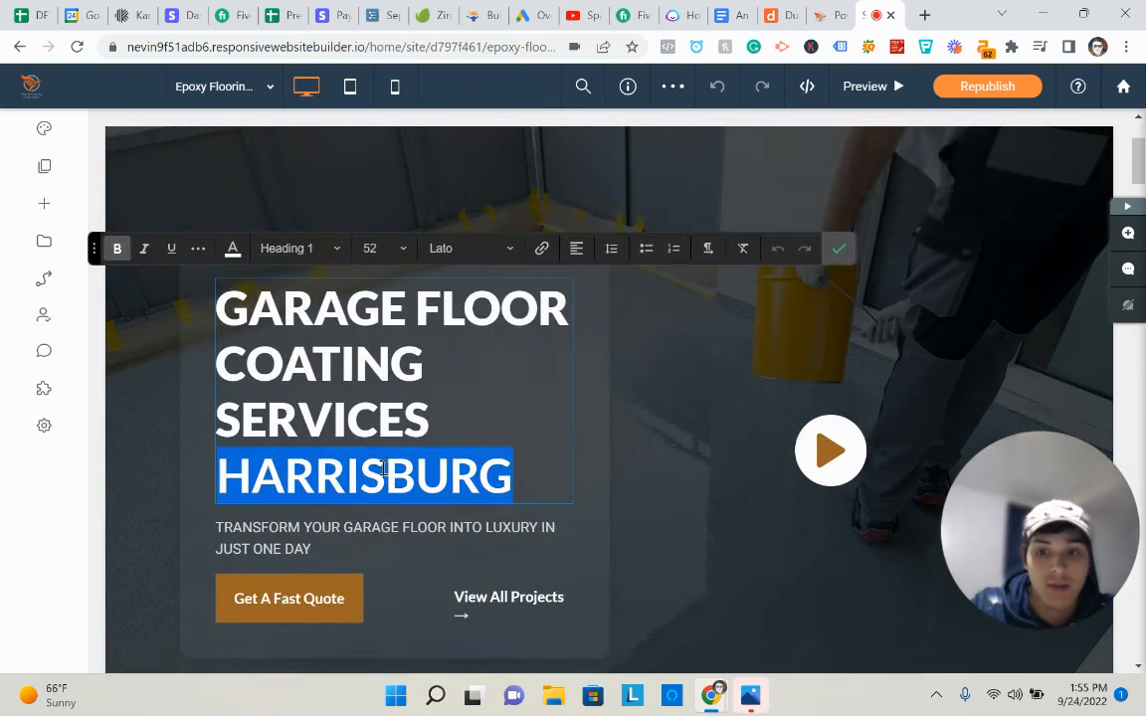
text(DILLSBURG)
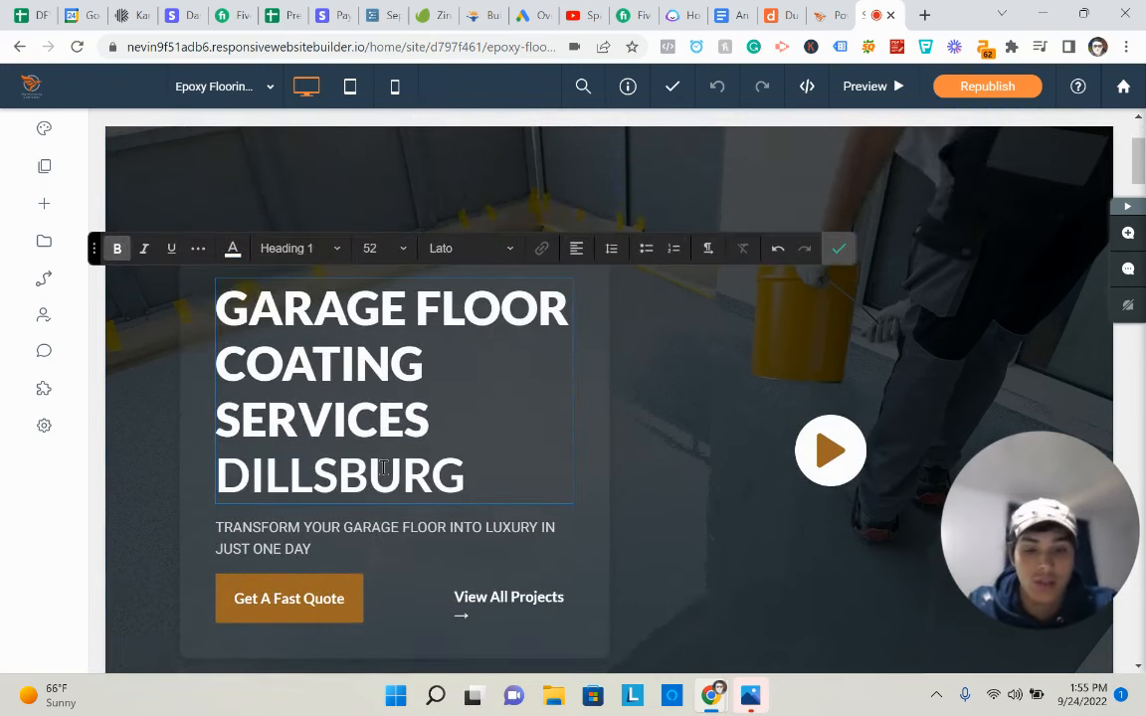
key(BackSpace)
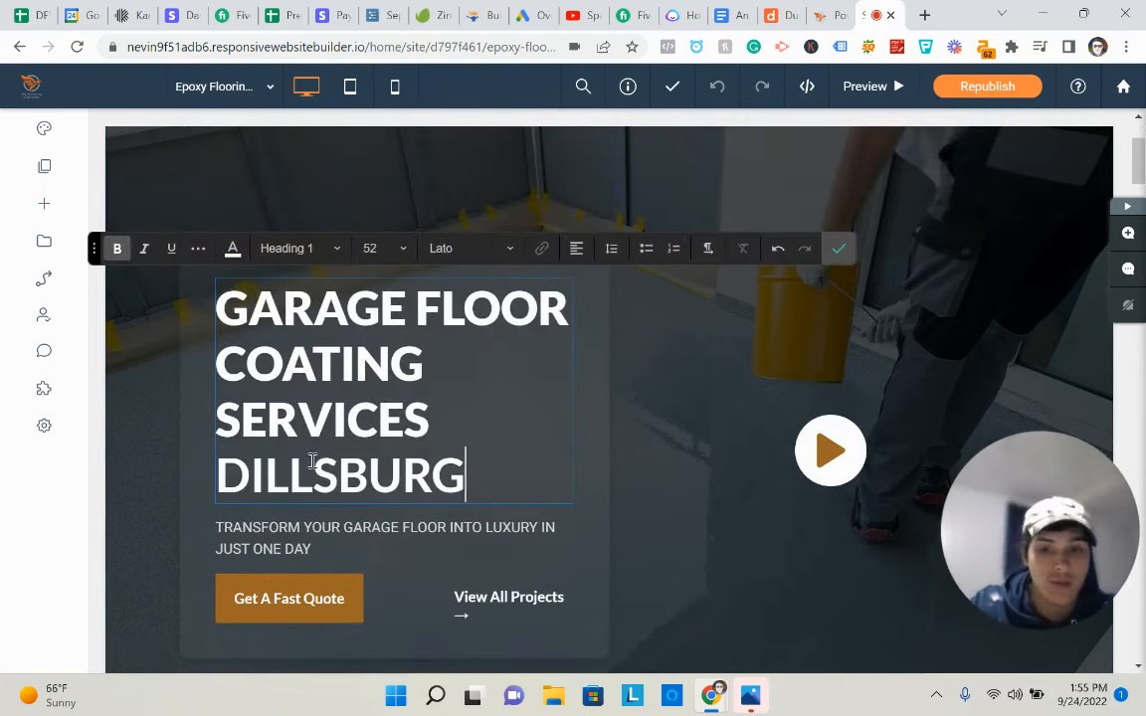
click(839, 252)
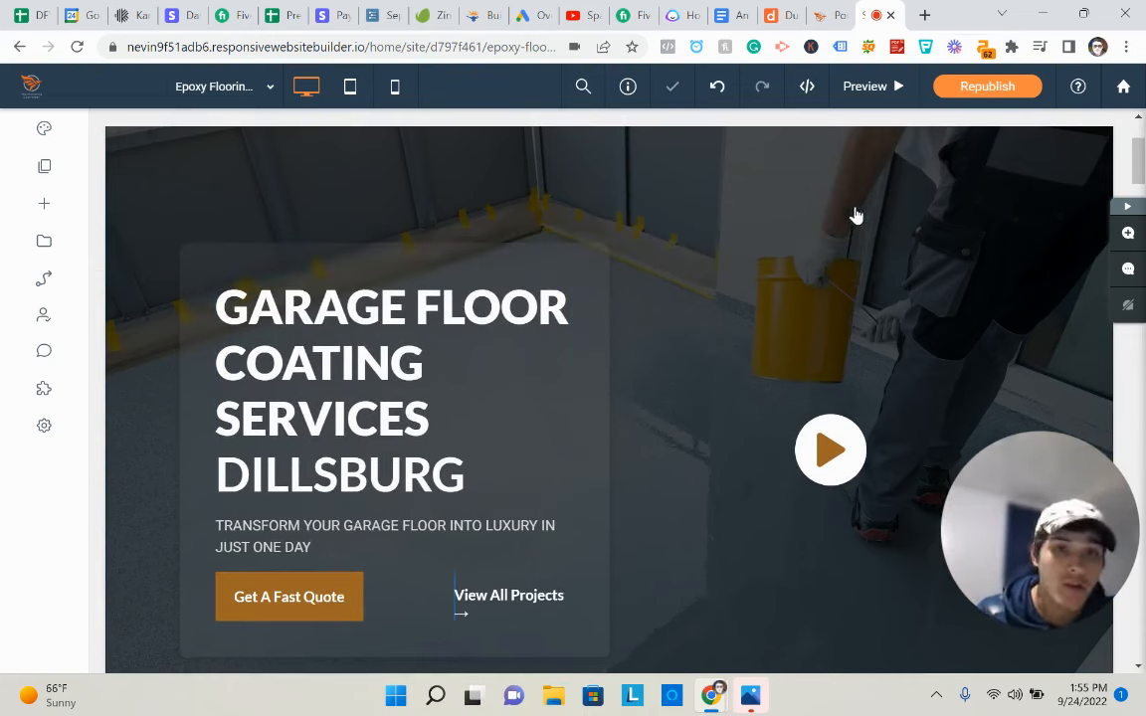
Check the Local Business Schema item in the SEO checklist and return to the site editor
click(847, 10)
double_click(285, 362)
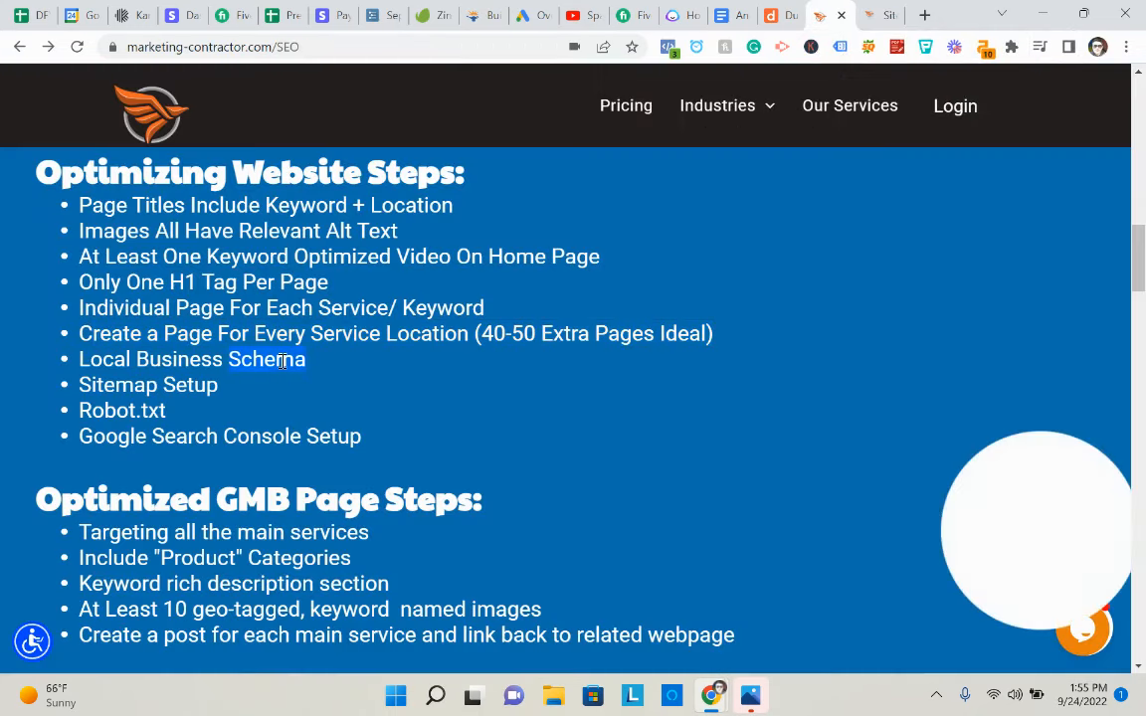
click(283, 361)
click(865, 10)
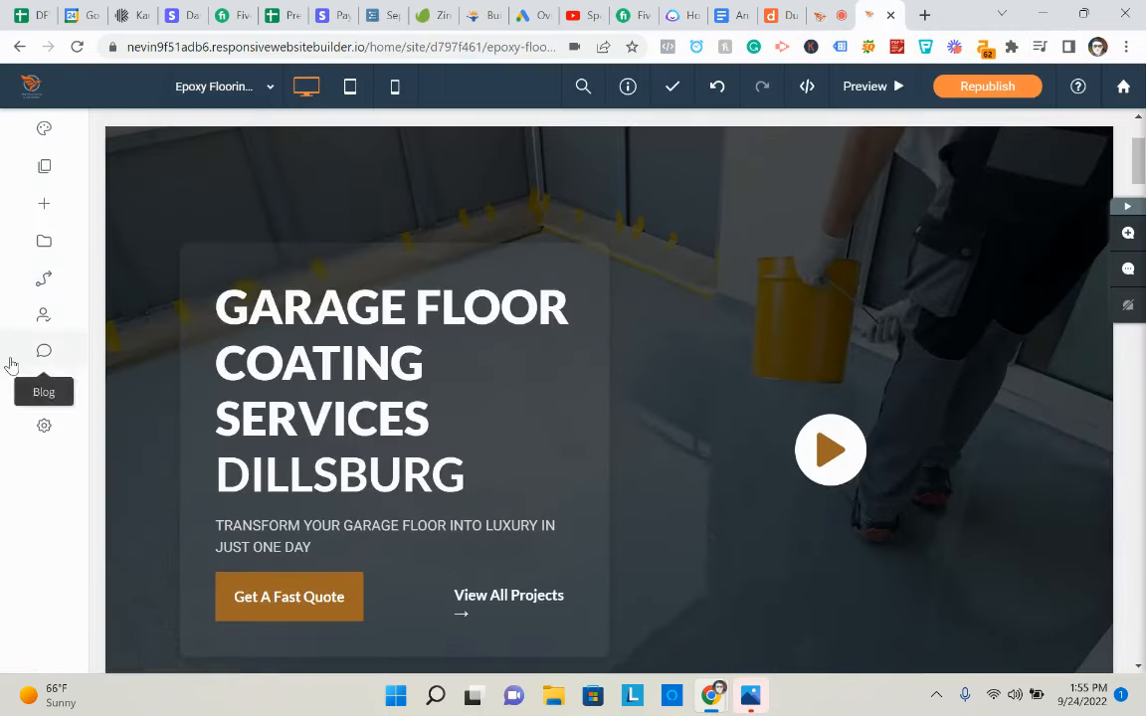
Enable Local Business Schema for the site from the Content Library's business information
click(218, 309)
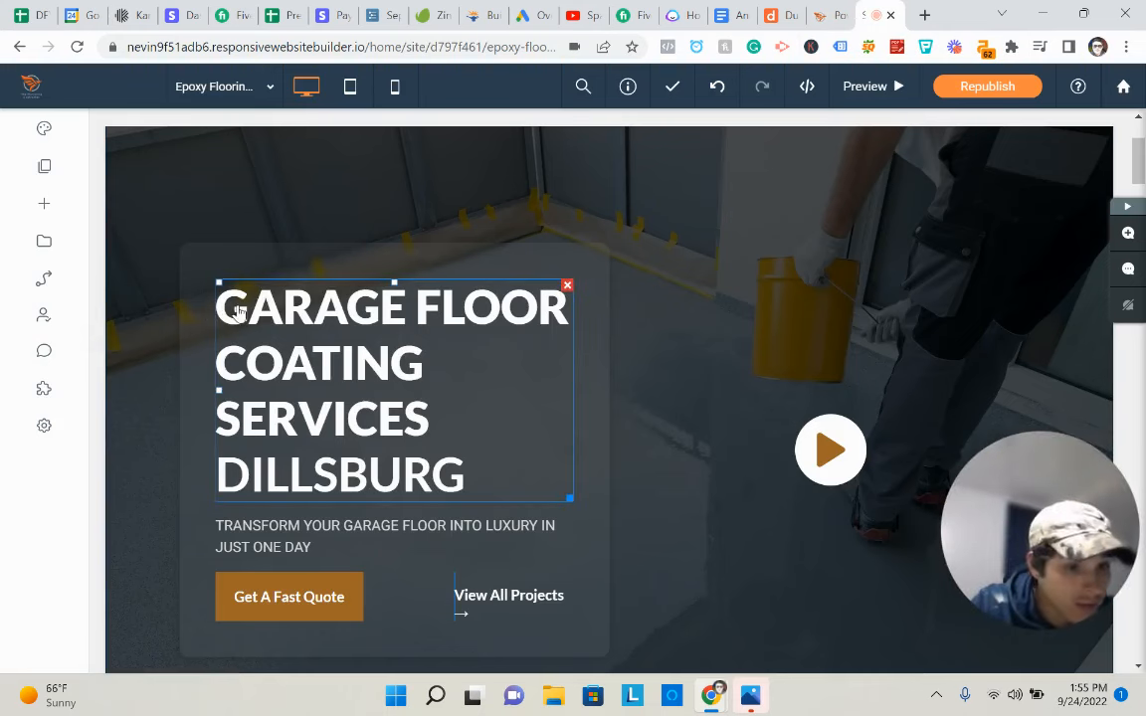
click(804, 469)
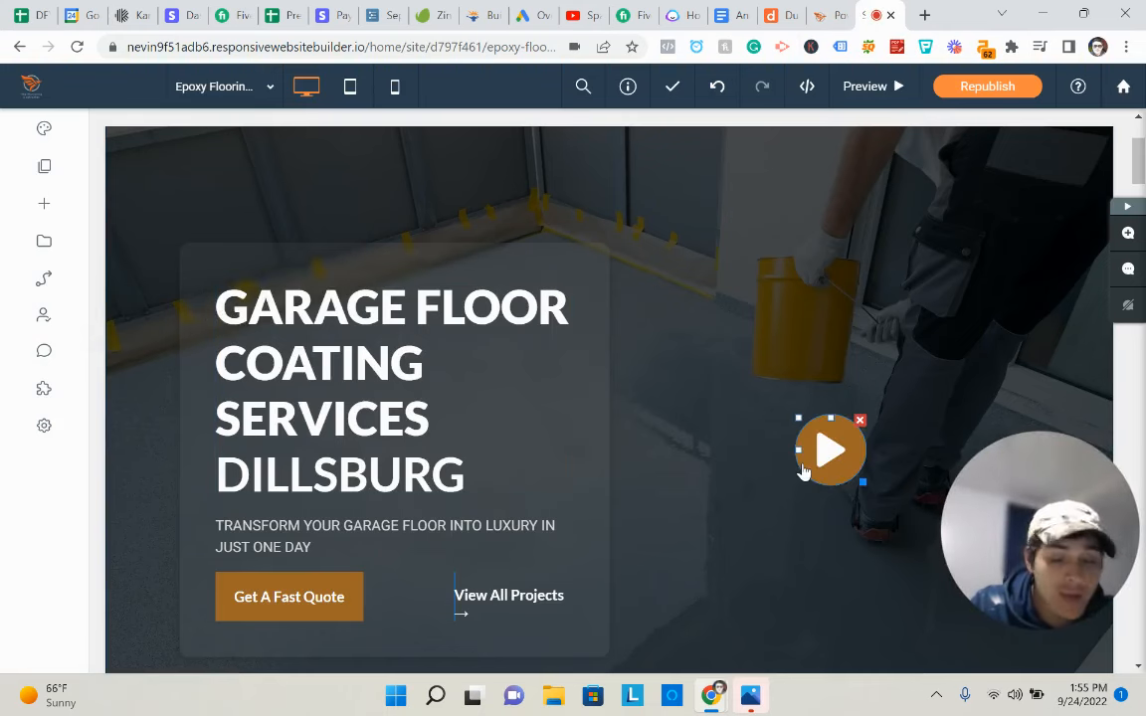
click(12, 239)
click(159, 262)
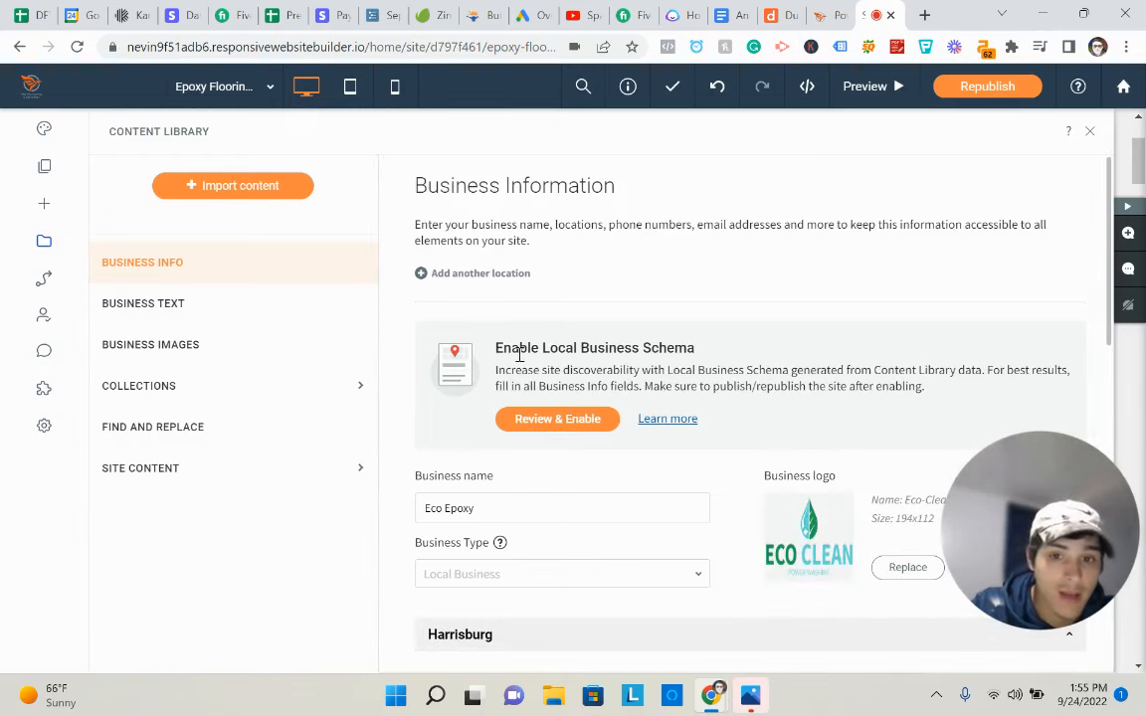
drag(502, 348, 703, 364)
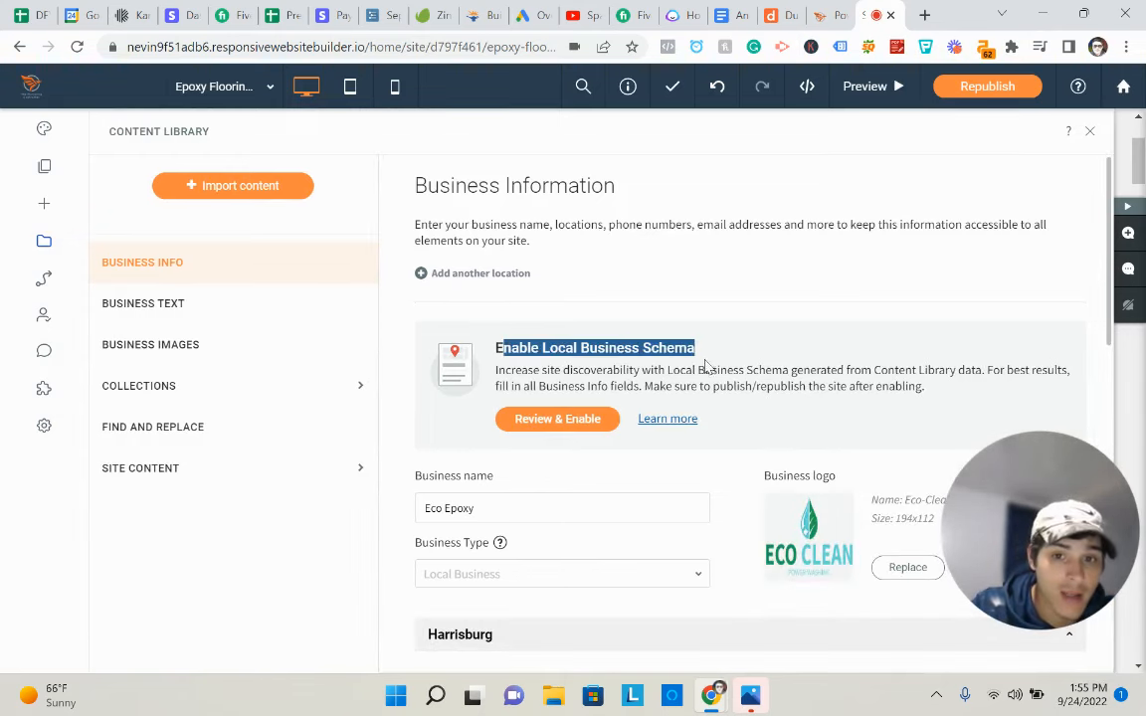
click(557, 422)
scroll(570, 462, down, 5)
click(811, 592)
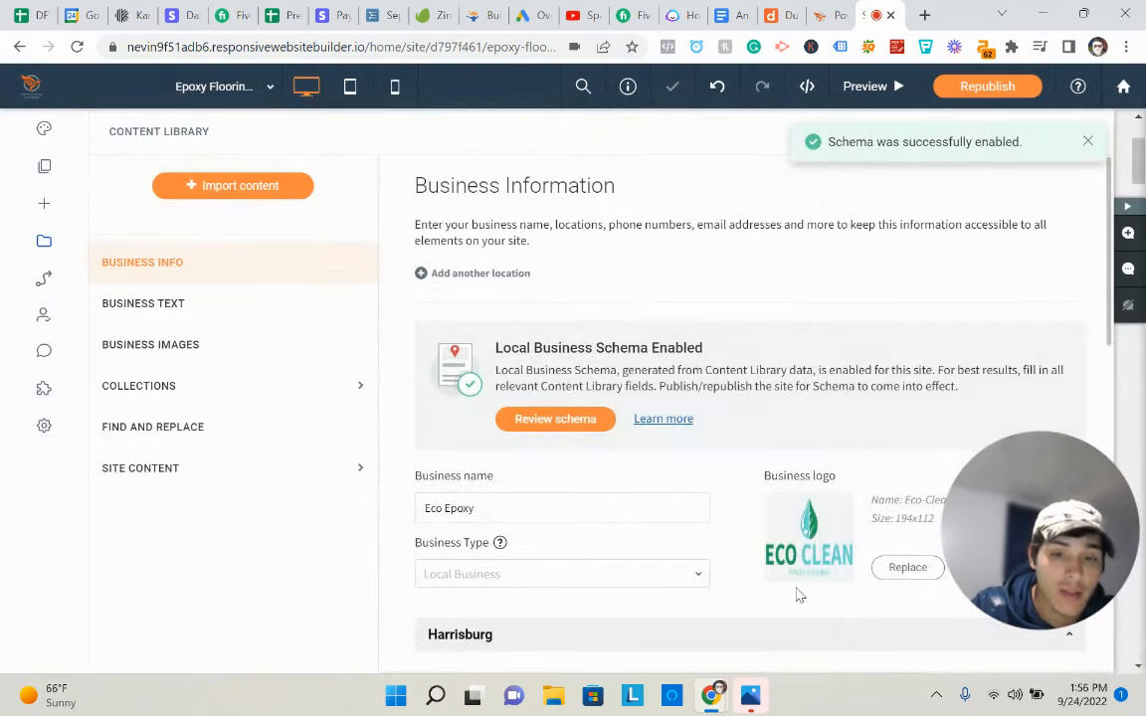
Review the Harrisburg location's contact details, social profile fields, business hours and additional schema fields
scroll(805, 567, down, 5)
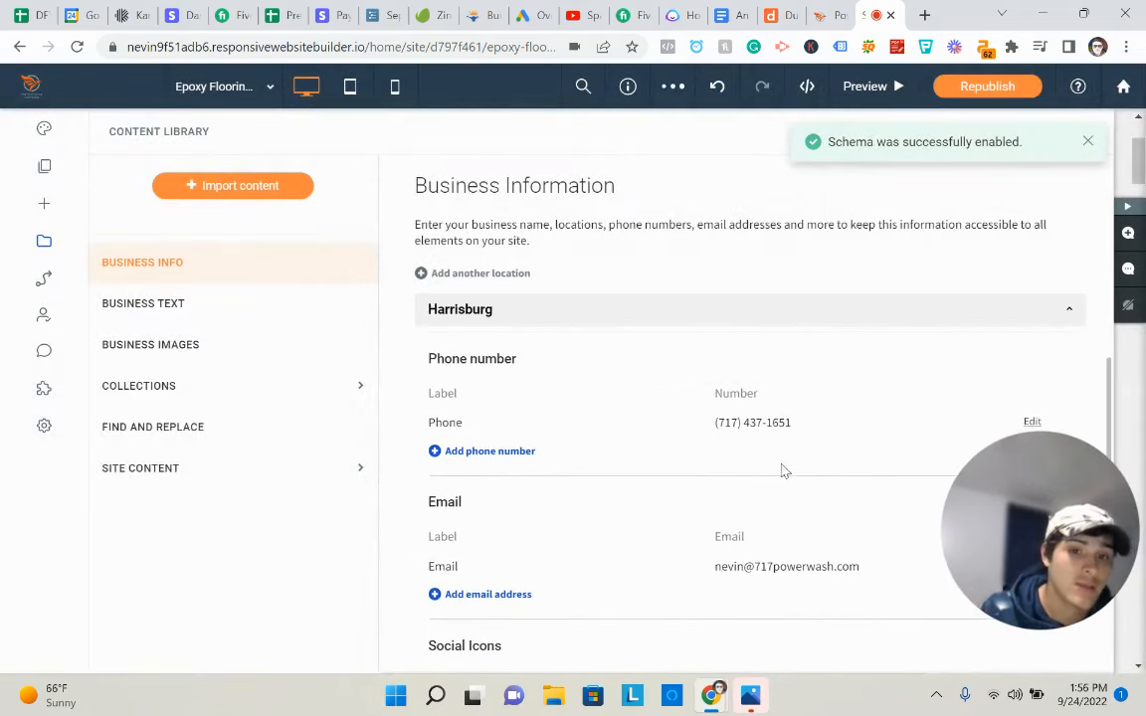
scroll(729, 467, down, 3)
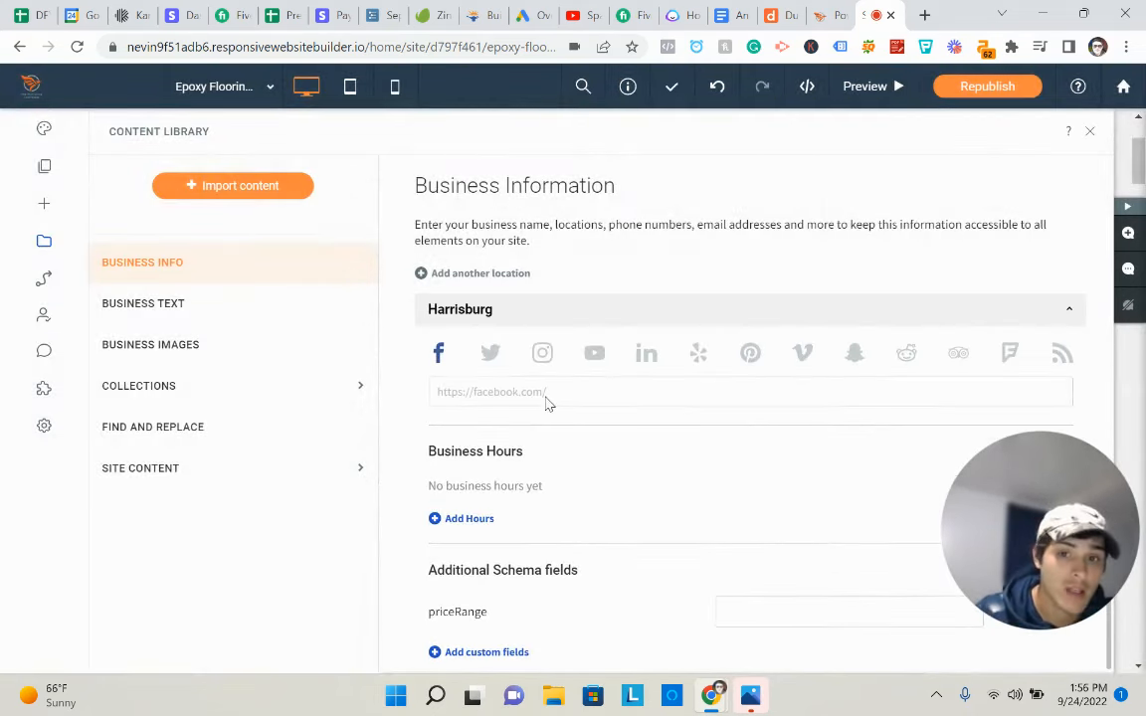
click(489, 353)
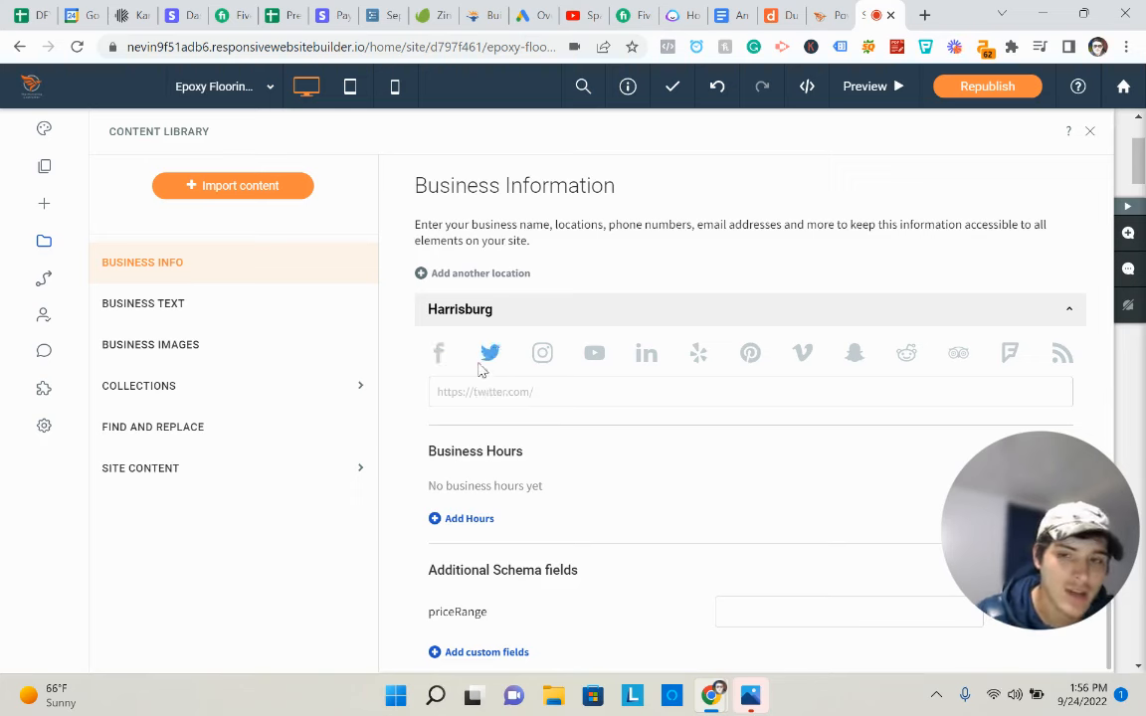
click(439, 360)
click(543, 356)
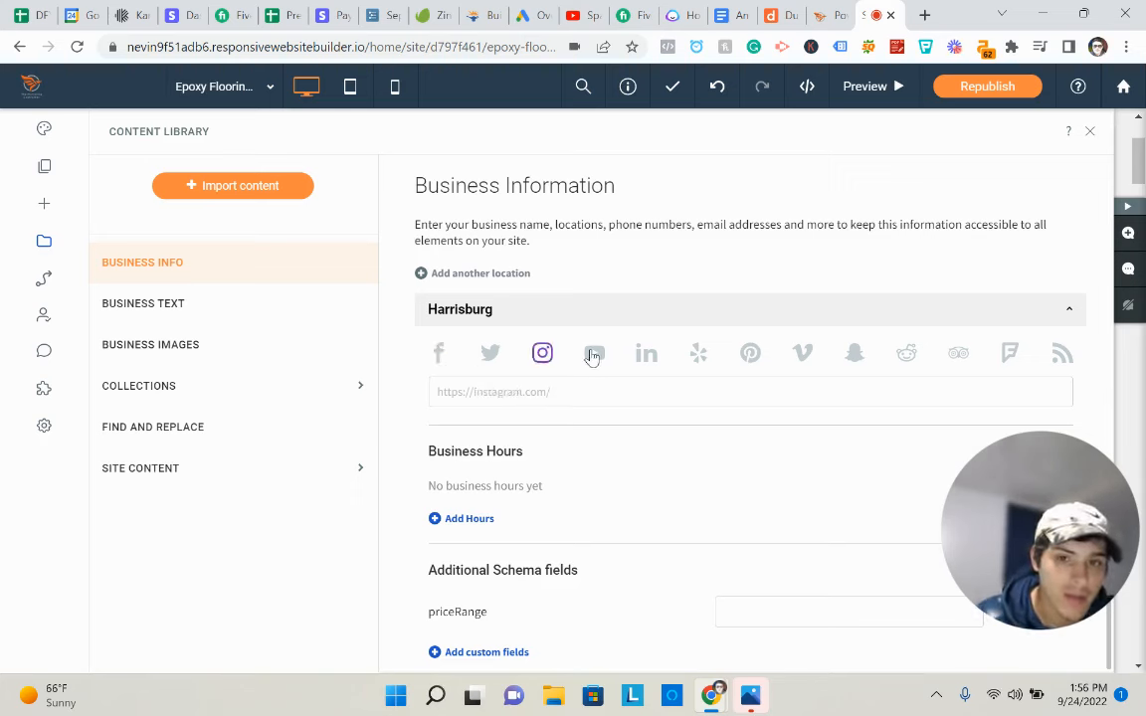
click(594, 355)
click(696, 356)
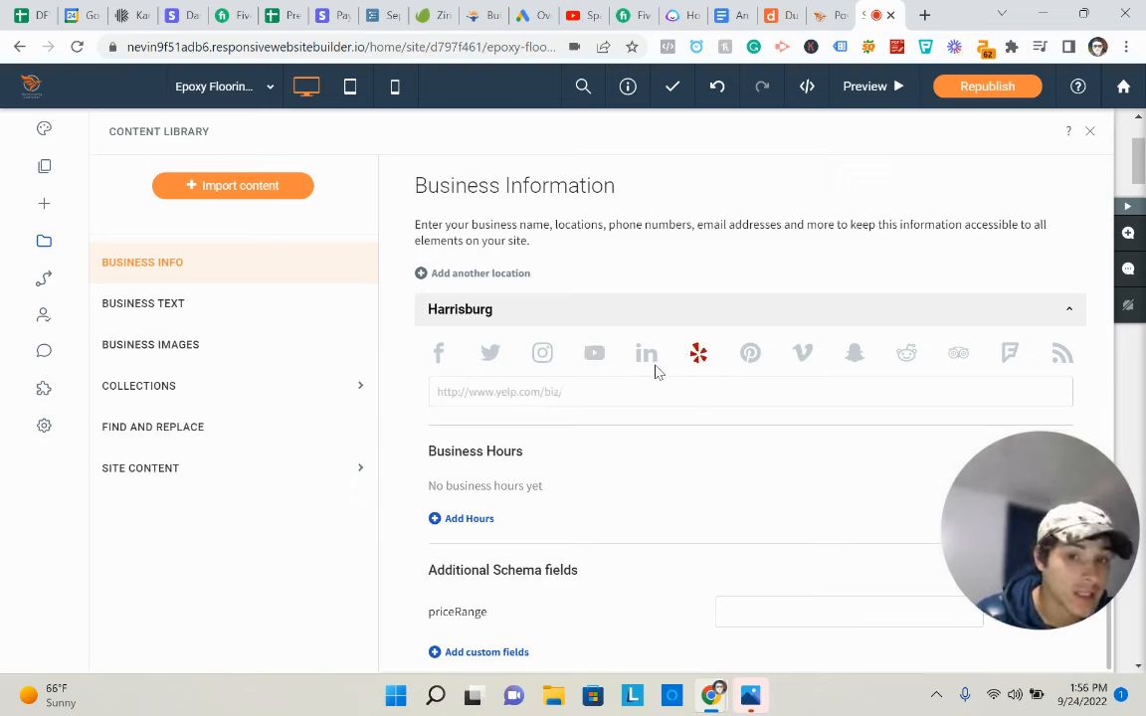
click(648, 358)
click(750, 358)
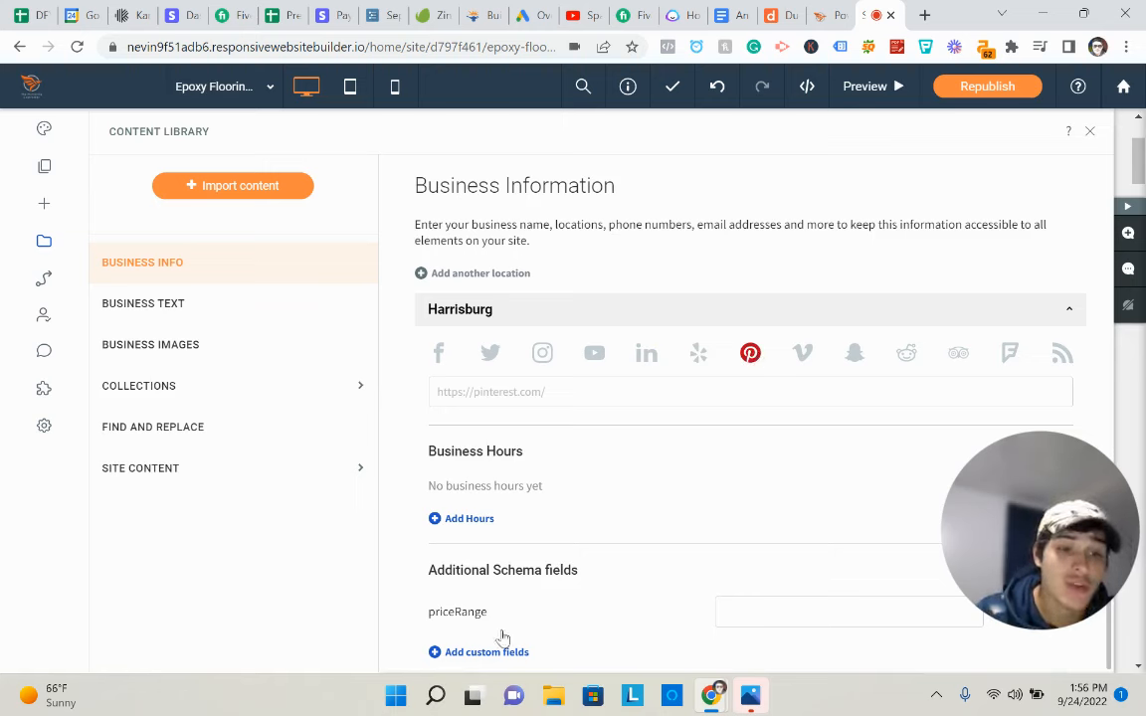
Look through the Business Text sections such as About us and Company Overview, and close the Content Library
click(179, 306)
scroll(565, 444, down, 2)
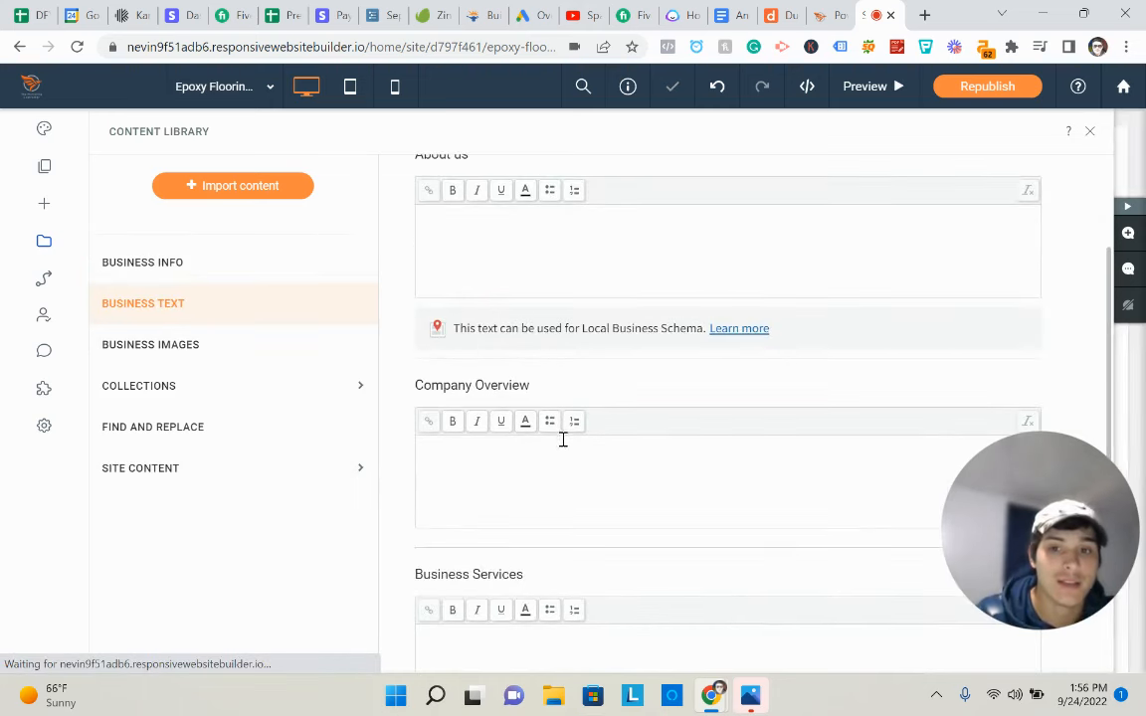
scroll(551, 411, up, 2)
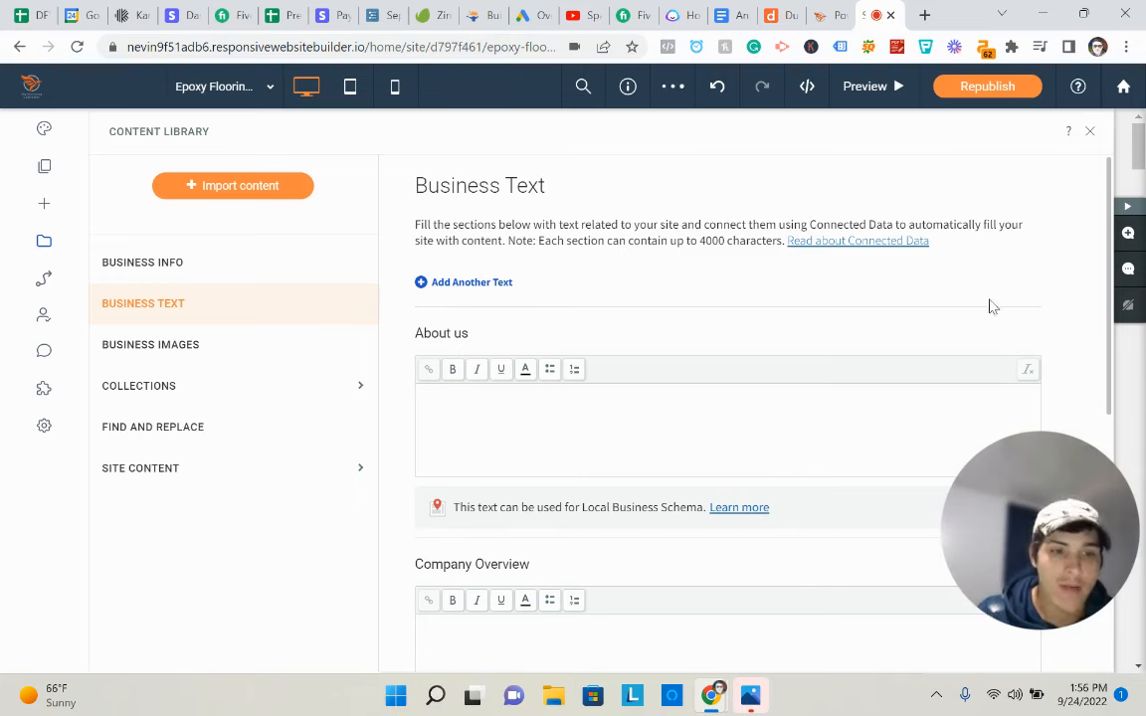
click(1090, 132)
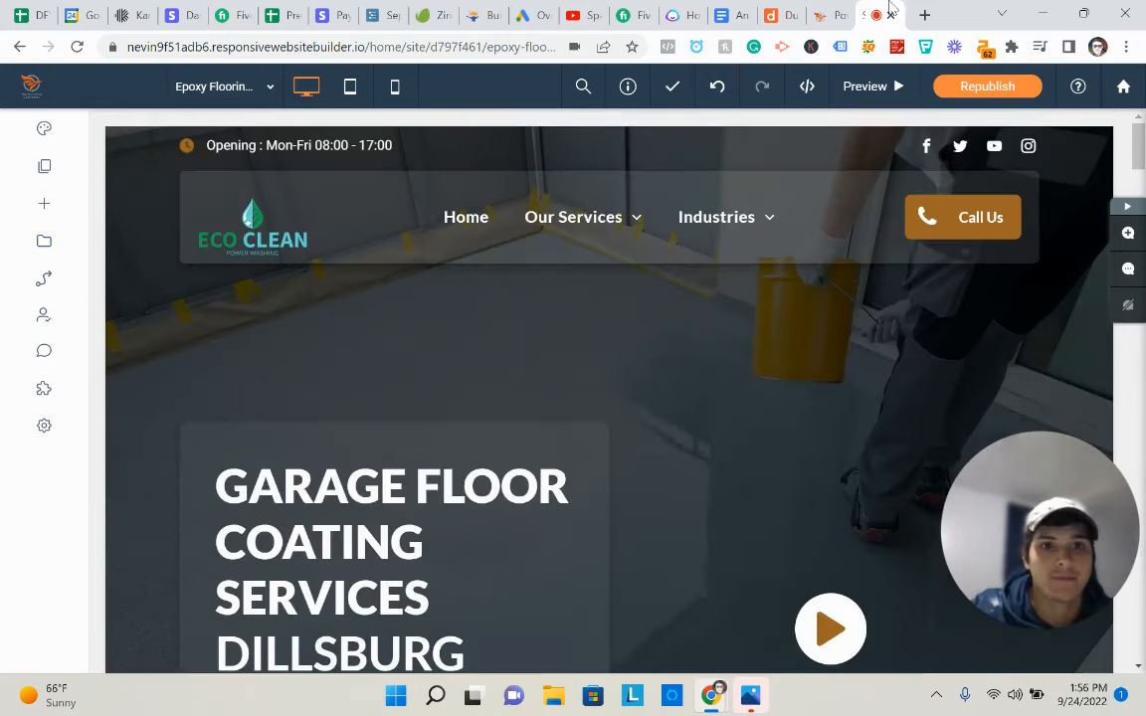
Check the Sitemap Setup item in the SEO checklist and return to the site editor
click(821, 12)
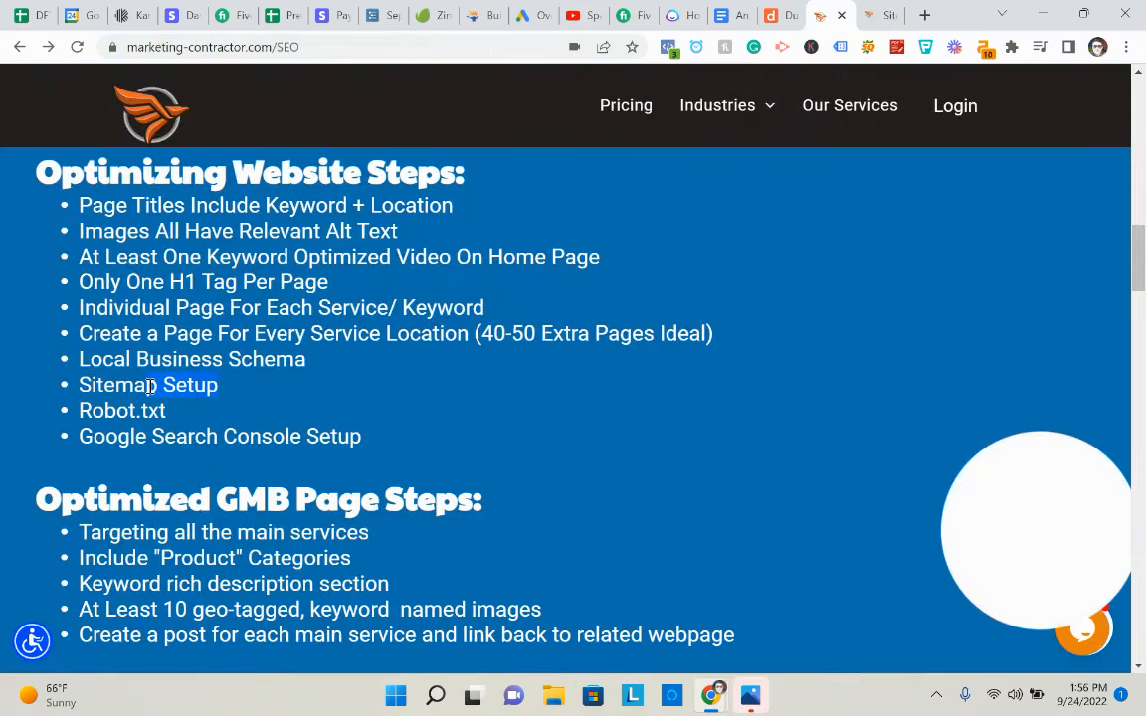
drag(135, 388, 117, 390)
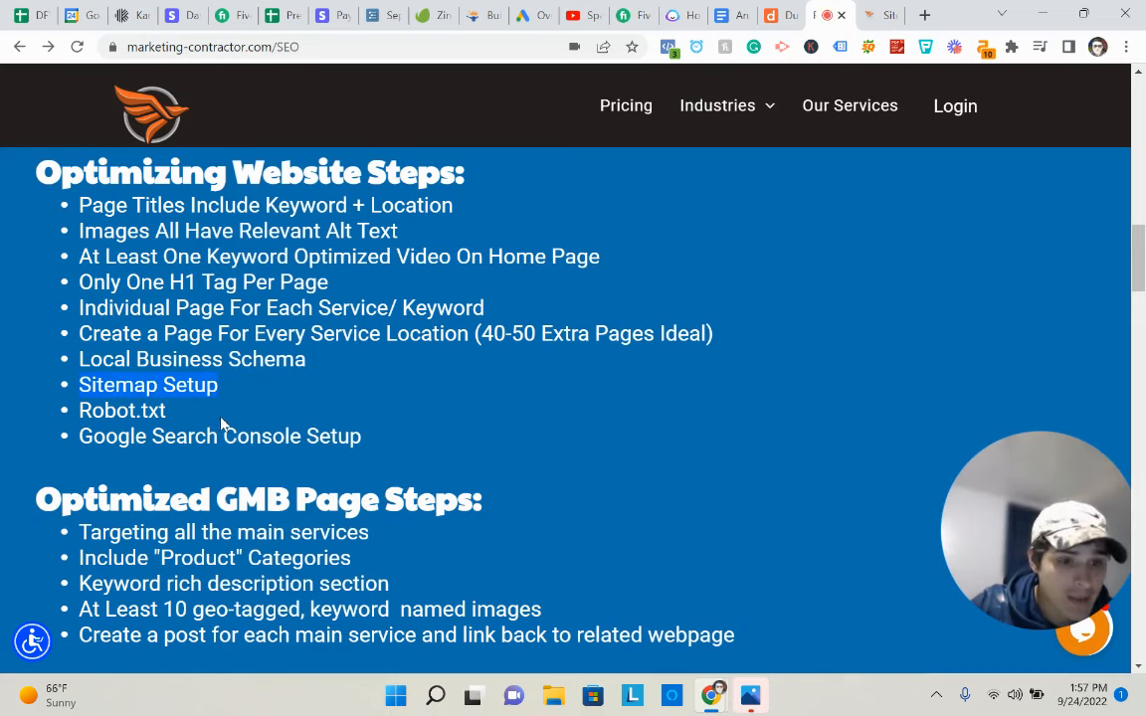
click(866, 12)
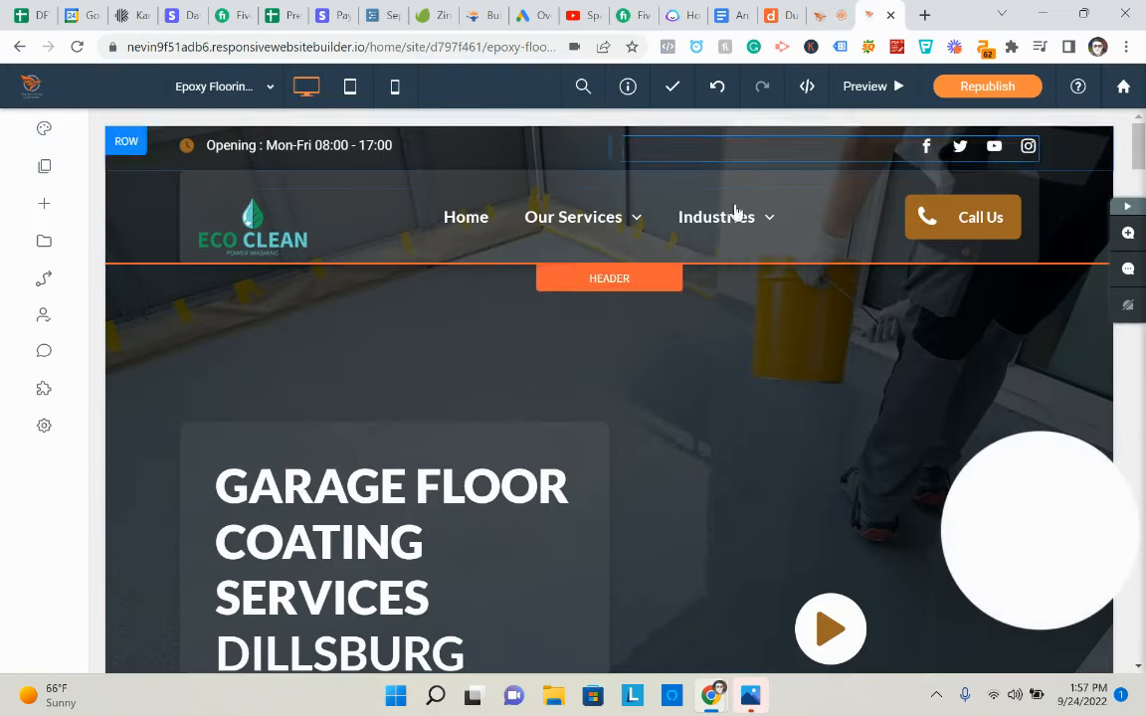
Open Google Search Console in a new browser tab and switch to the 717epoxy.com property
click(924, 15)
text(saec)
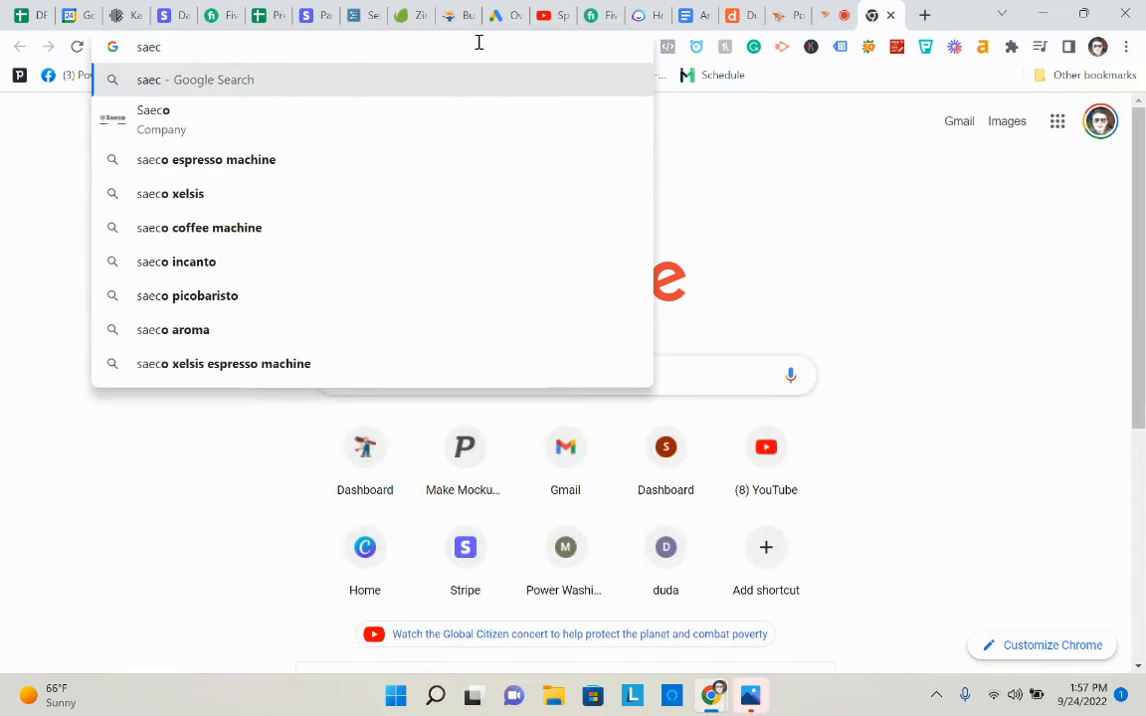
key(ctrl+a)
text(searc)
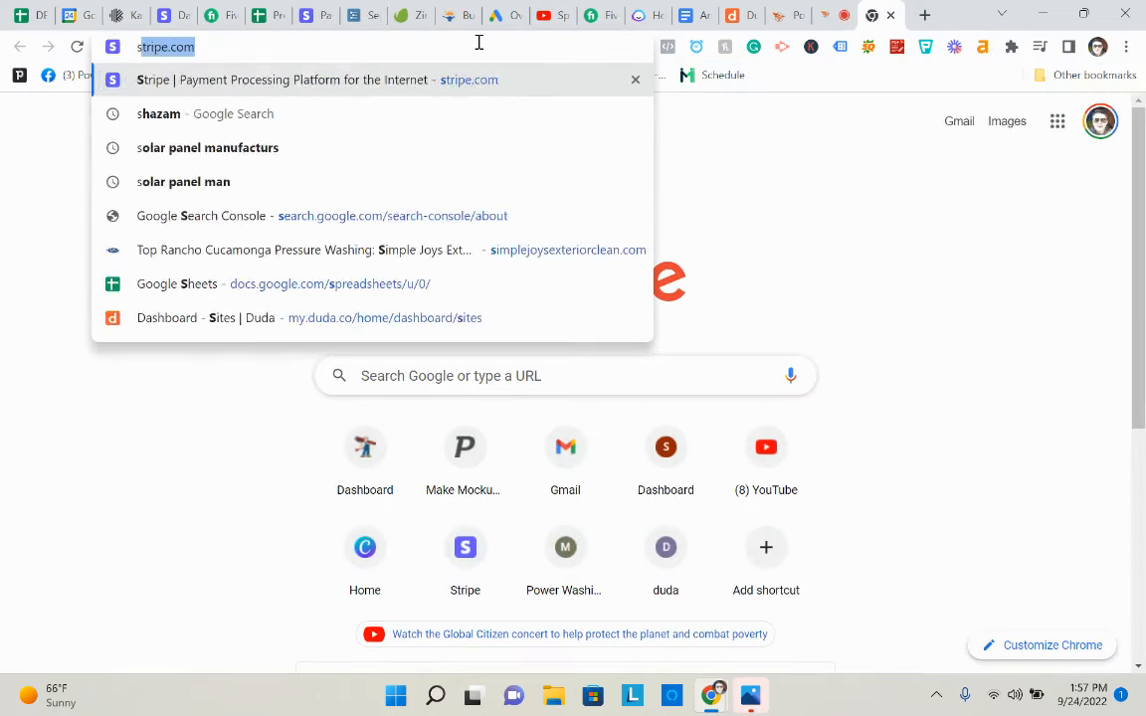
click(323, 84)
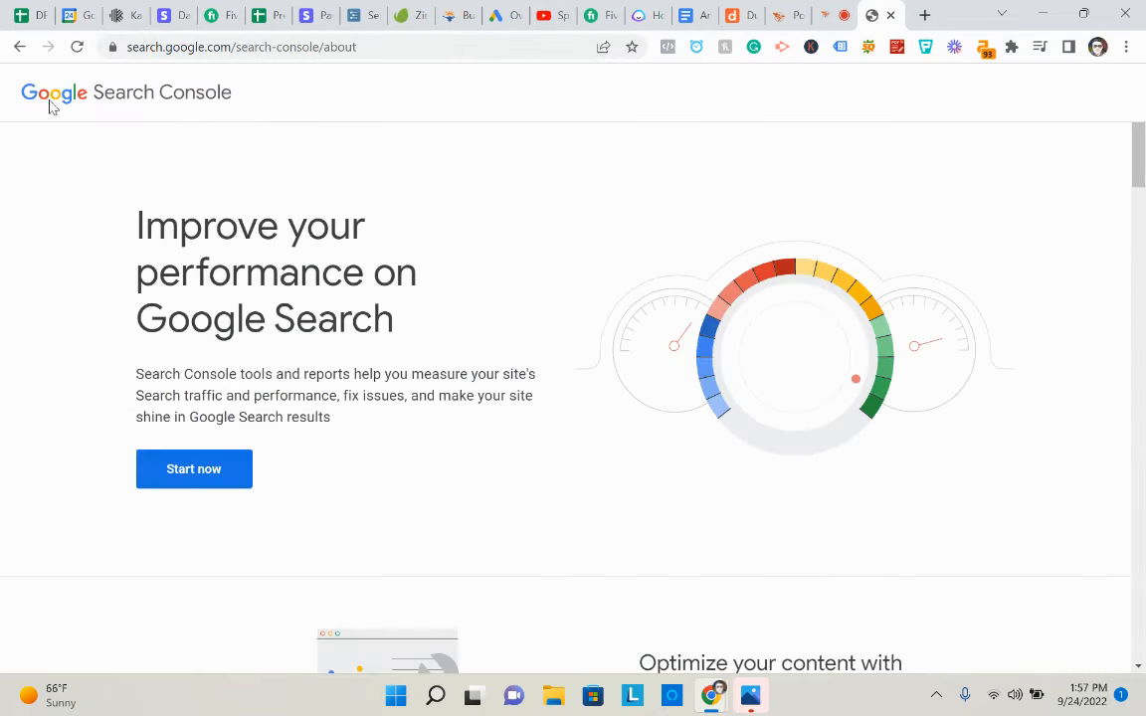
click(229, 470)
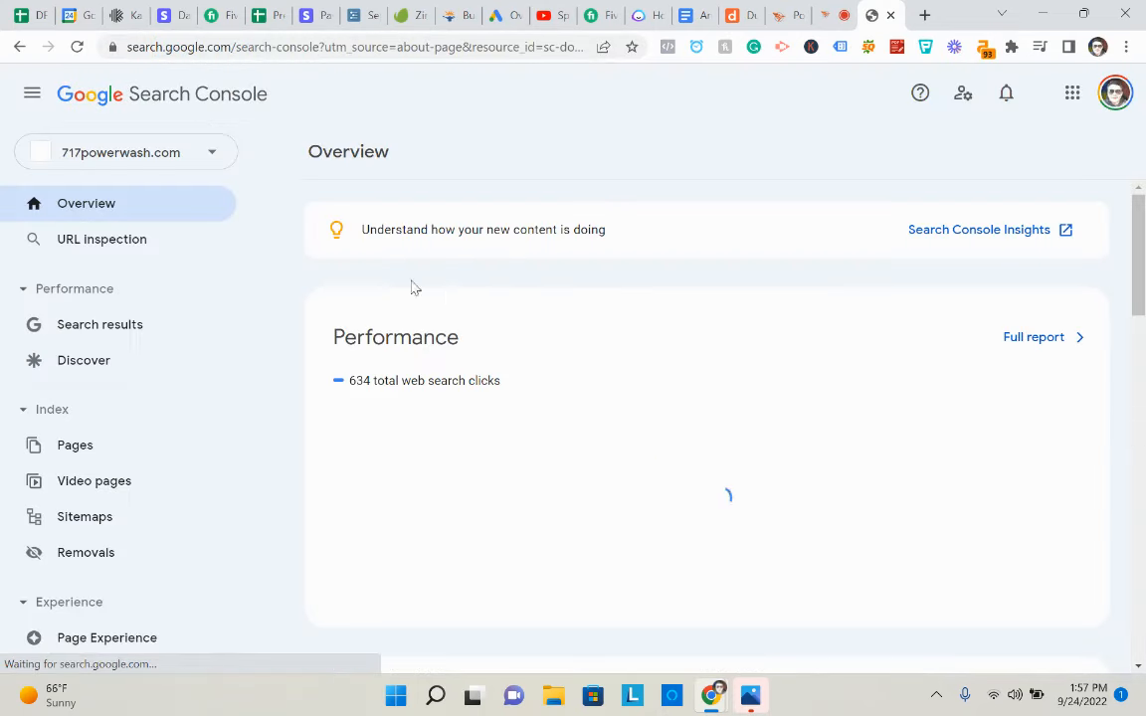
click(204, 165)
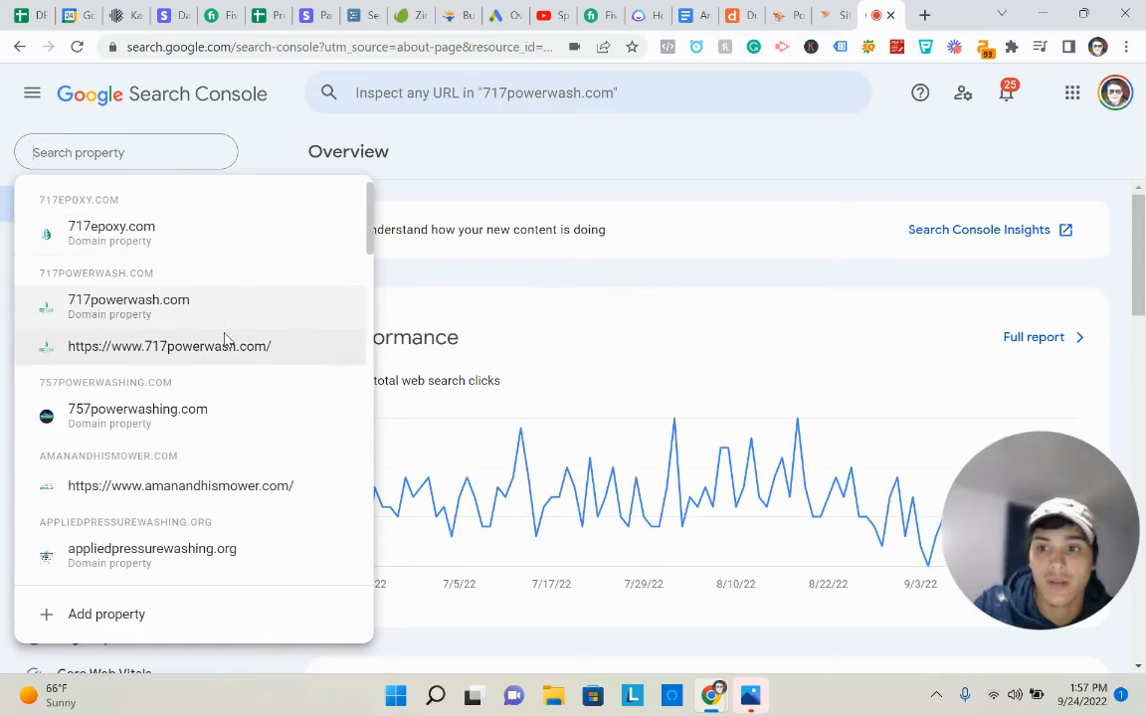
click(225, 237)
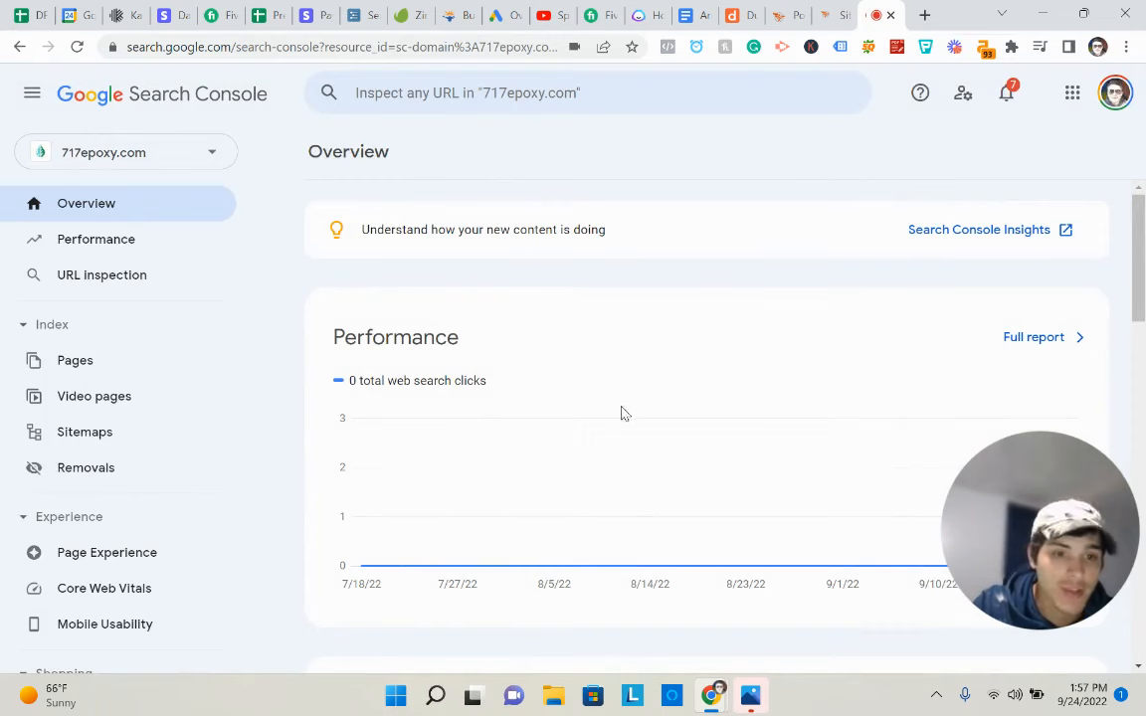
Inspect the details of the submitted sitemap.xml for the 717epoxy.com property
click(87, 435)
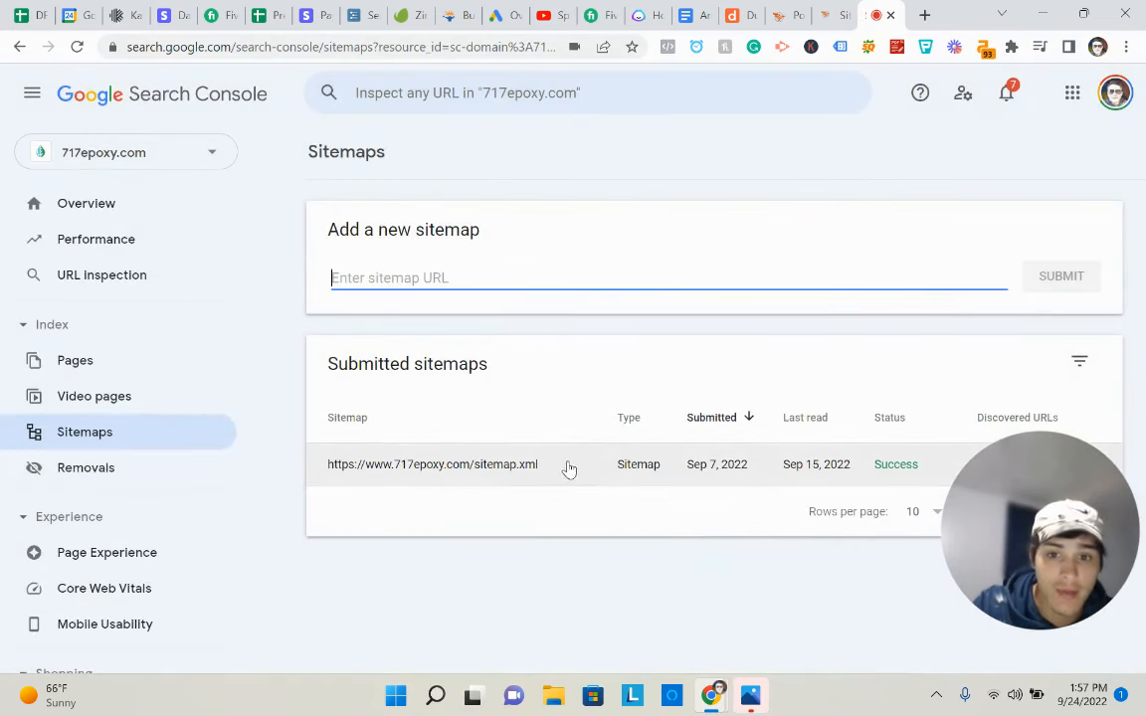
drag(568, 468, 474, 476)
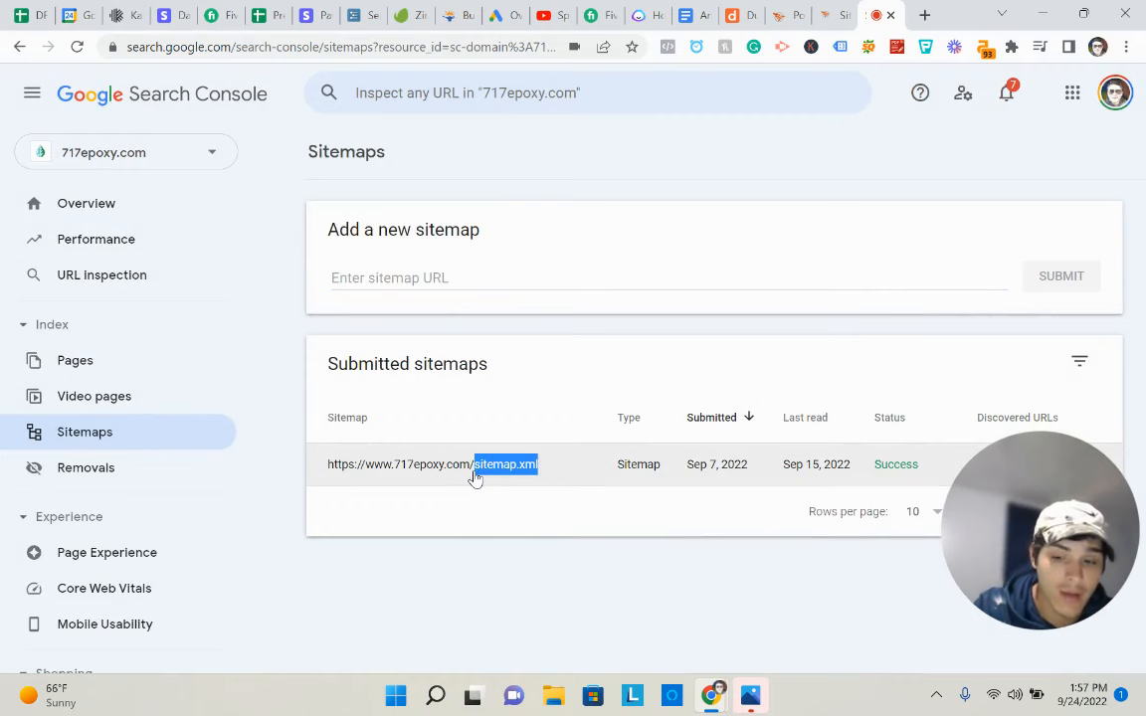
click(474, 476)
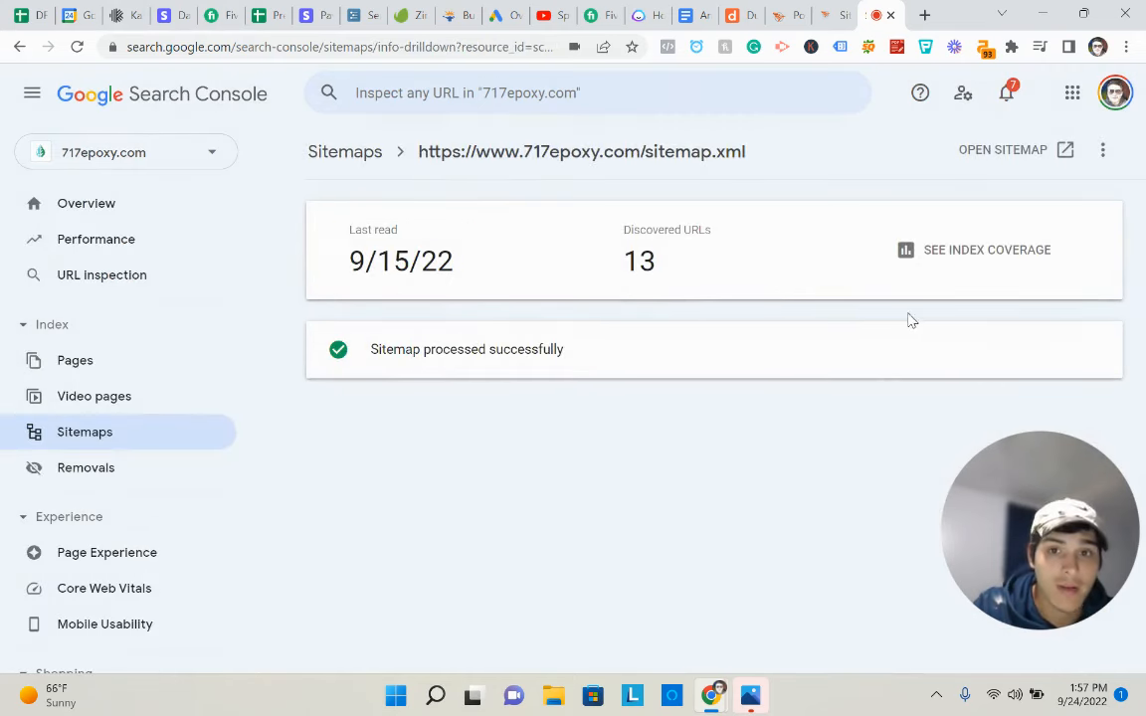
Open the live 717epoxy.com website in a new browser tab
click(835, 14)
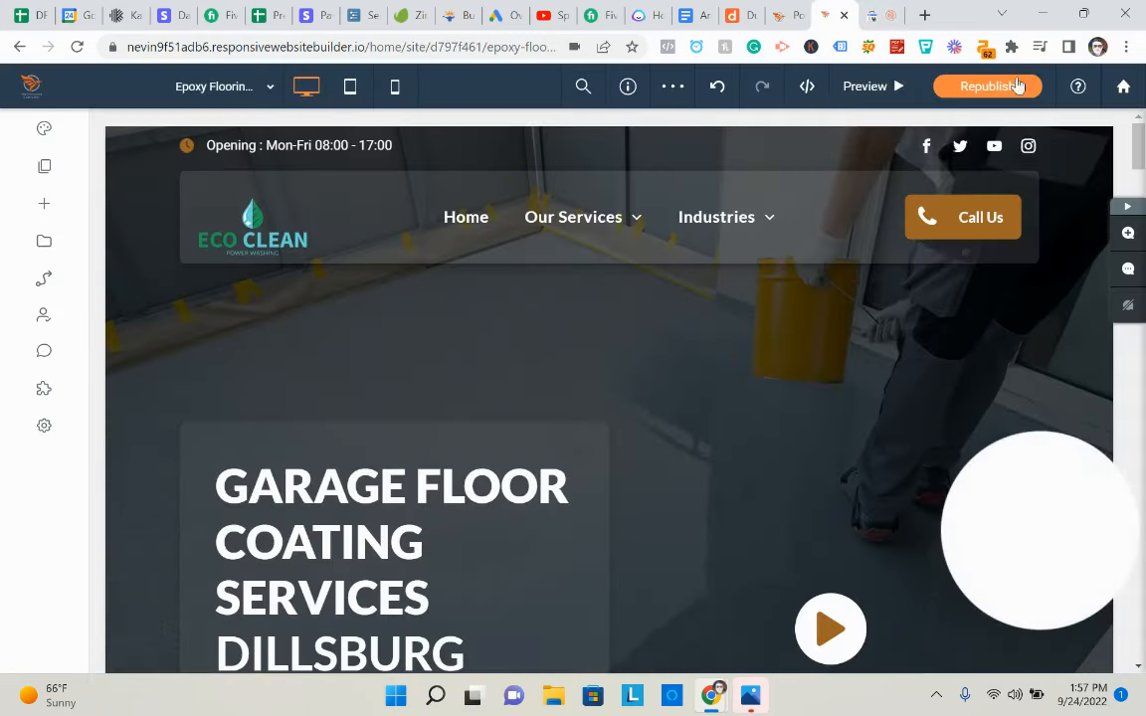
click(925, 15)
text(8)
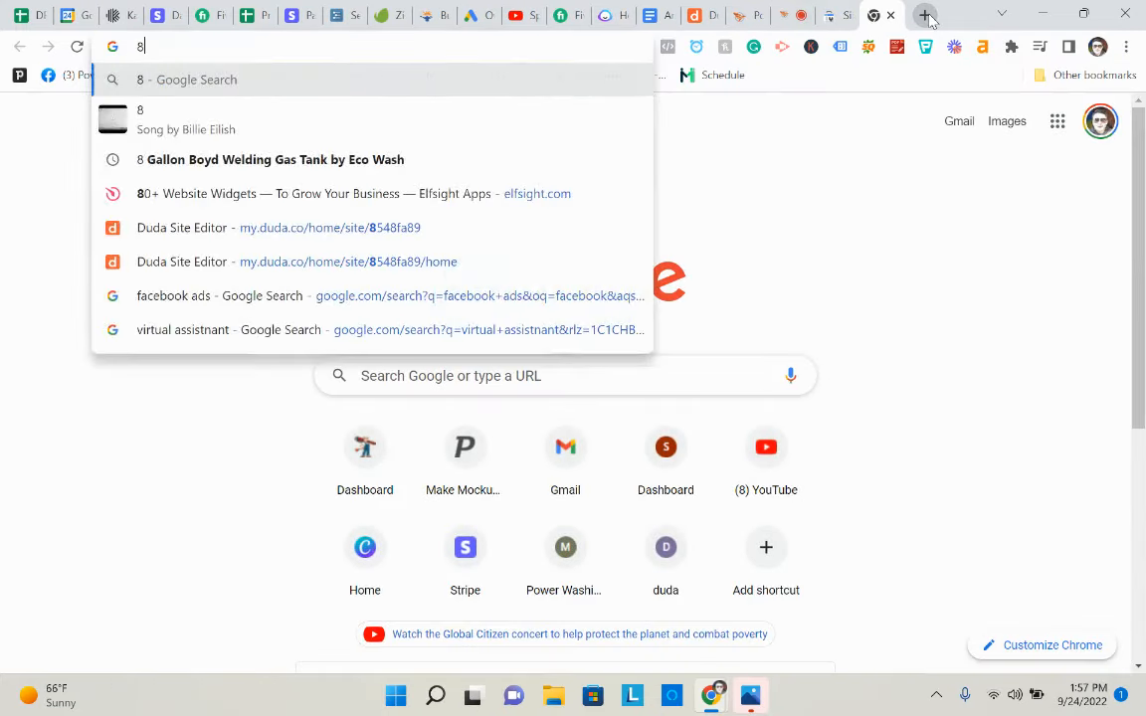
key(BackSpace)
text(717)
key(Return)
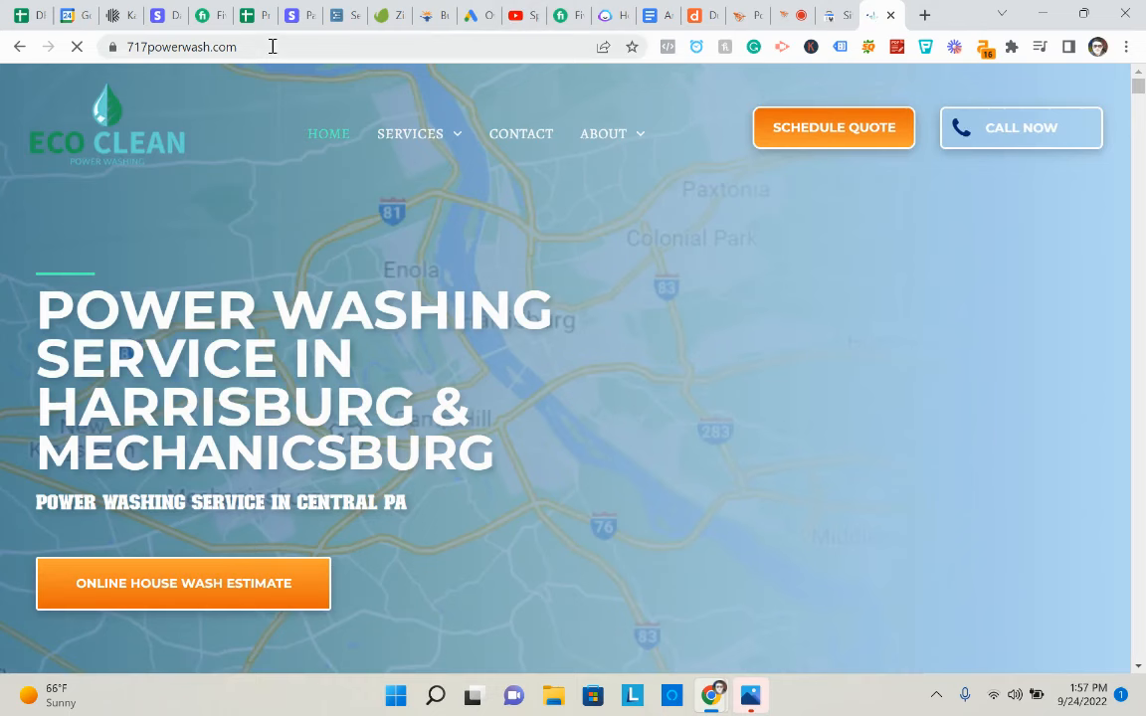
click(270, 45)
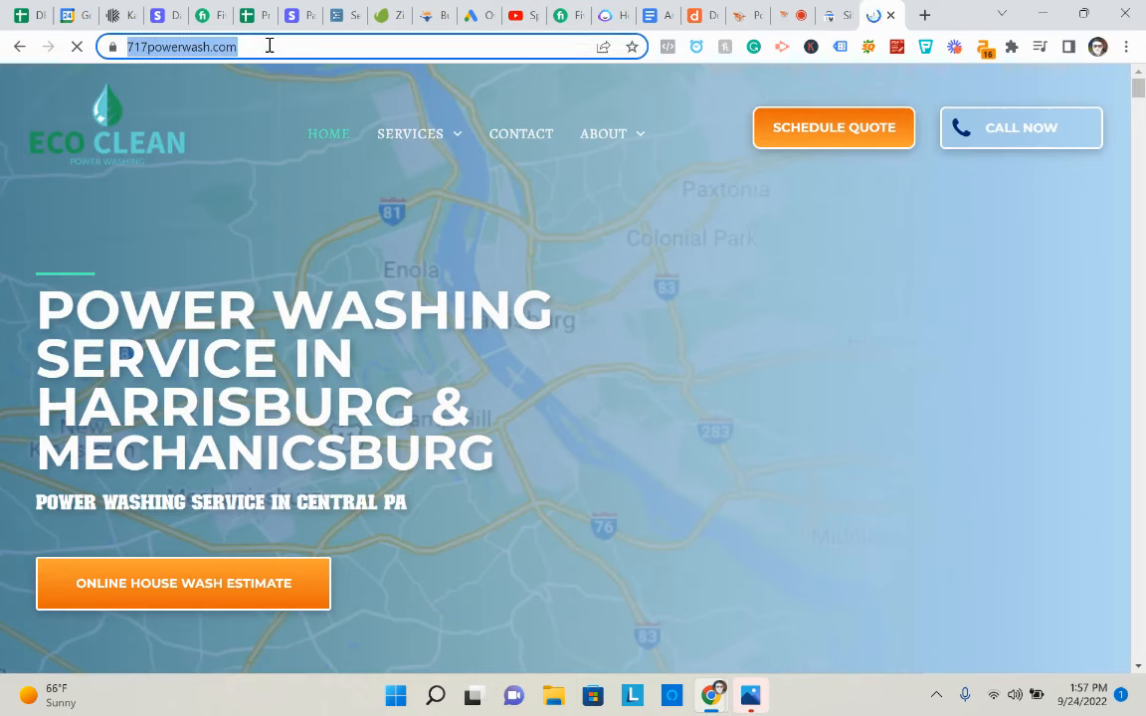
text(717epoxy)
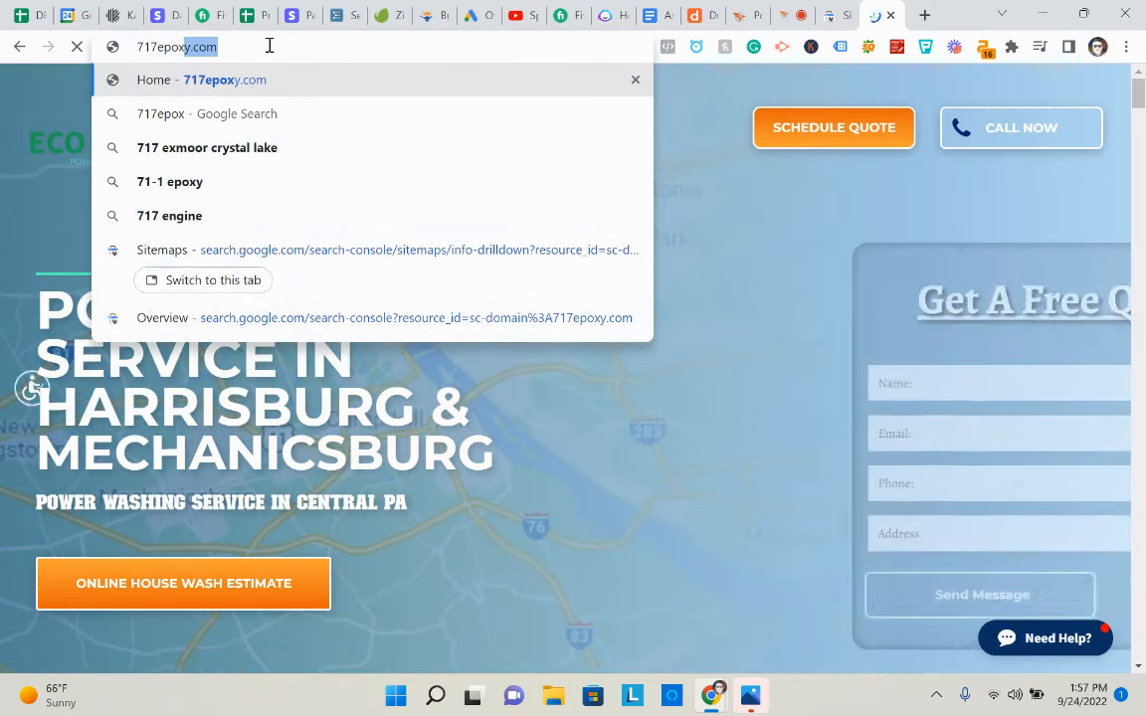
key(Return)
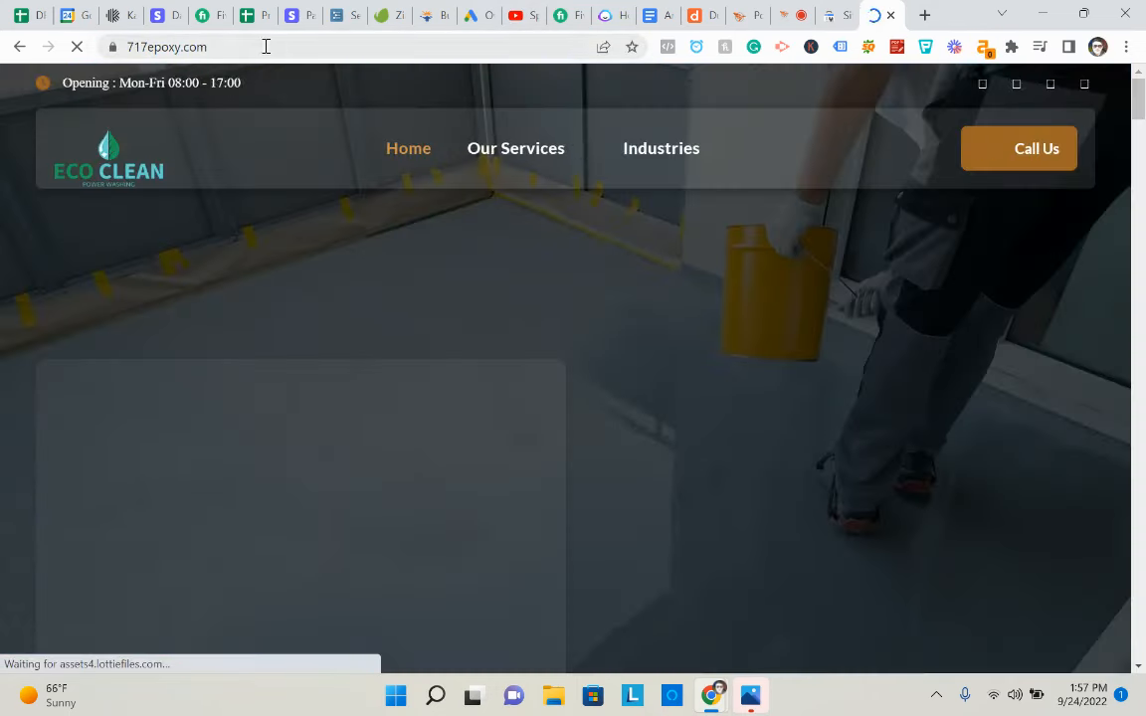
Load the site's sitemap by adding /sitemap.xml to the 717epoxy.com address and look through the listed page URLs
click(219, 48)
key(End)
text(/sitemap.xml)
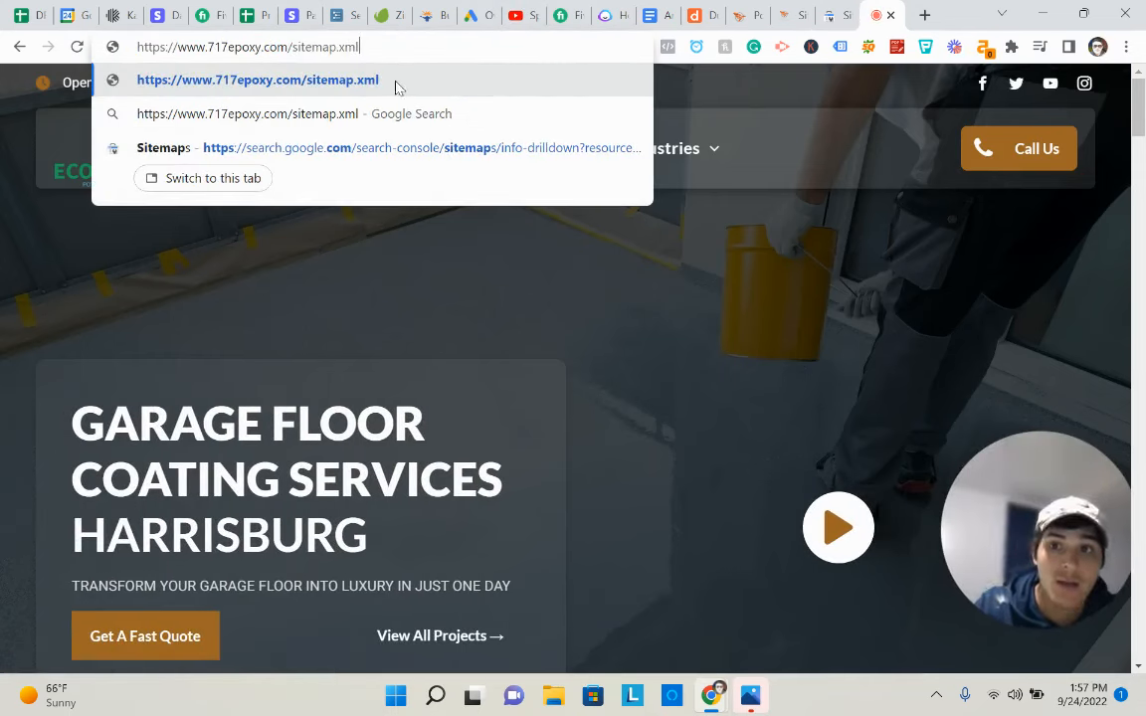
key(Return)
click(265, 49)
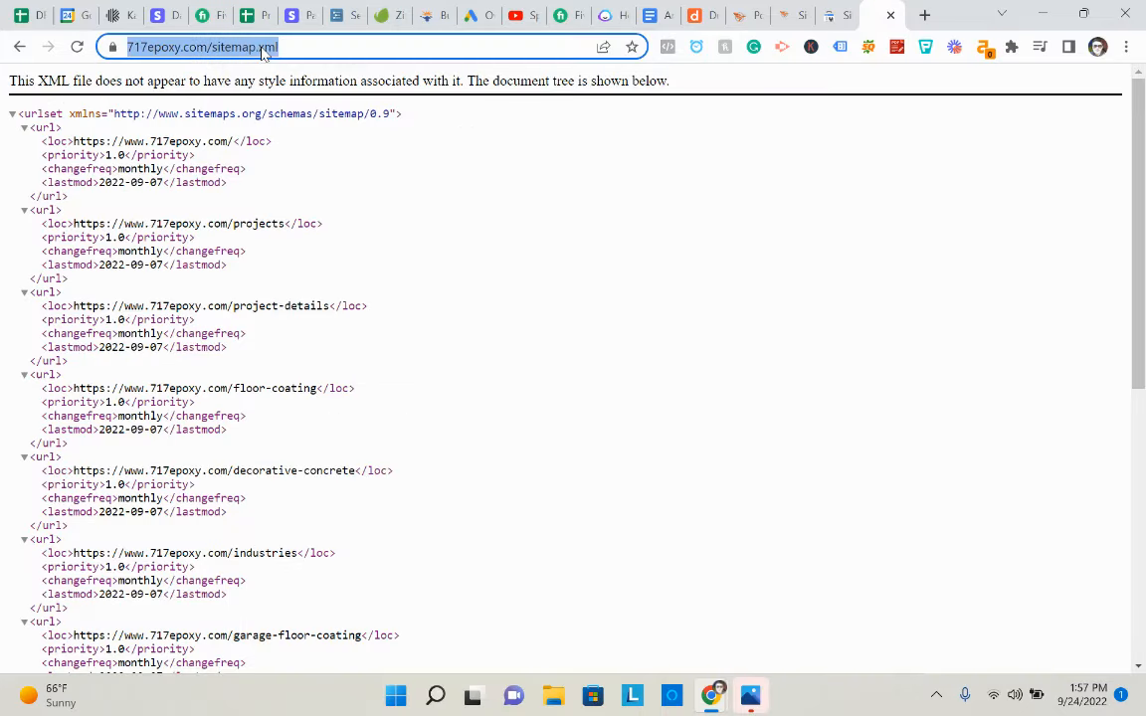
scroll(207, 258, down, 3)
scroll(972, 115, up, 3)
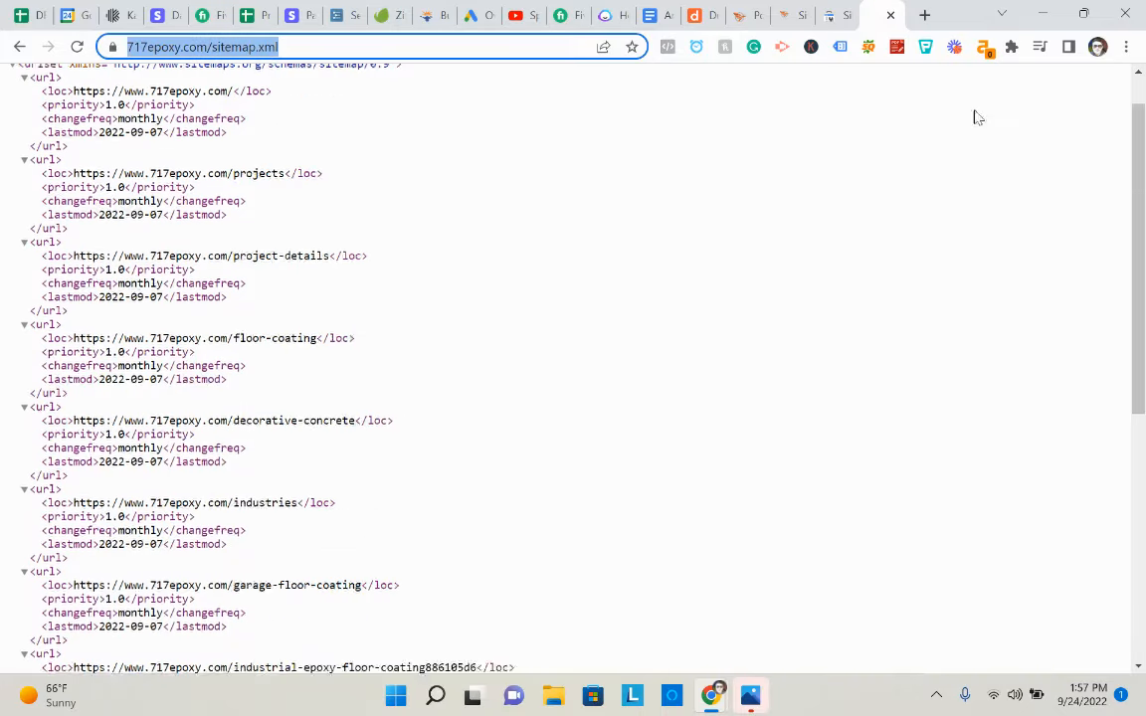
Recheck the sitemap status in Search Console, then return to the SEO checklist and highlight the Robot.txt and Google Search Console Setup items
click(827, 10)
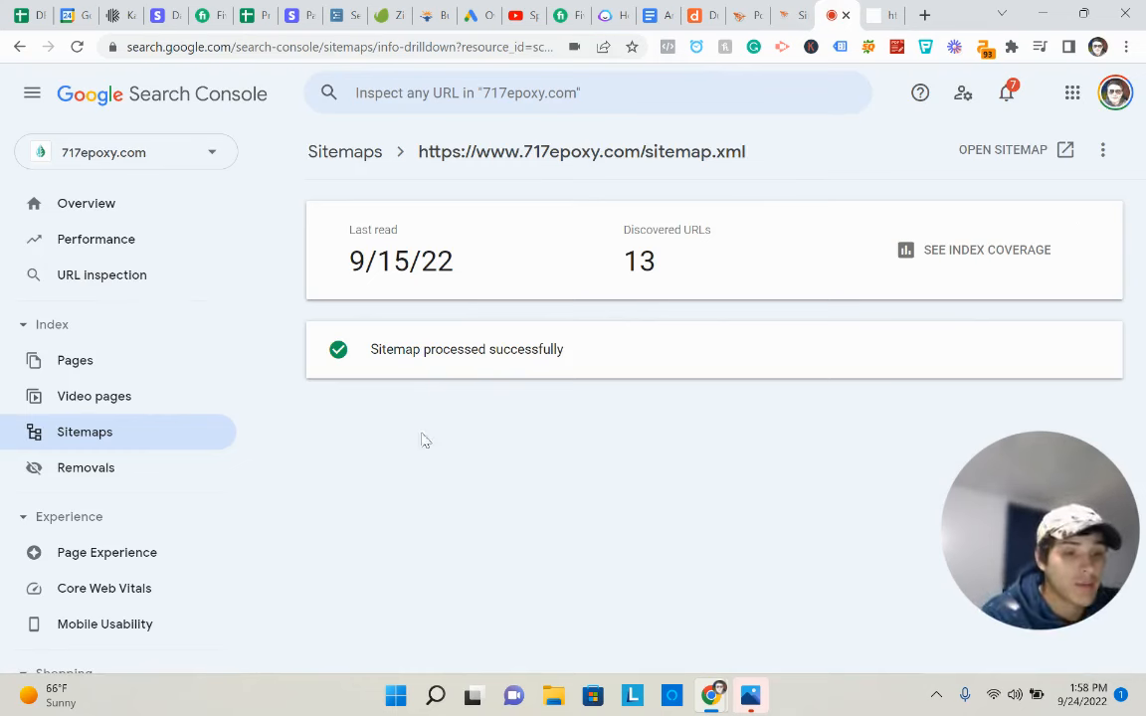
click(807, 8)
click(741, 8)
drag(166, 411, 144, 418)
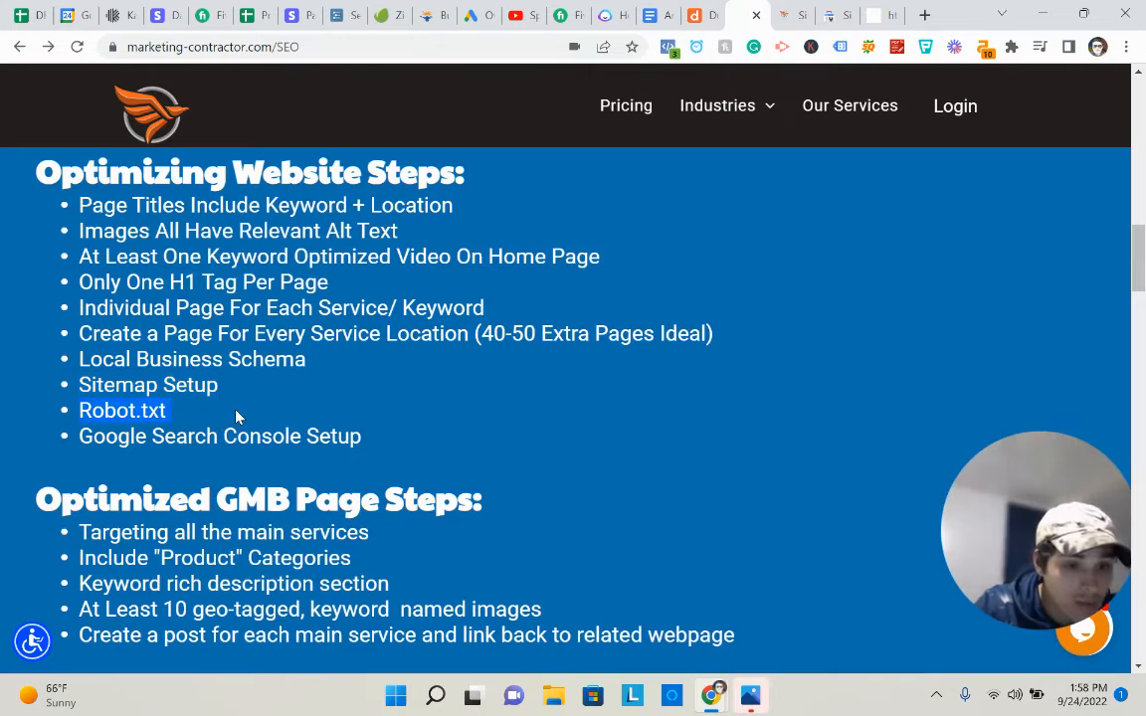
drag(324, 436, 31, 440)
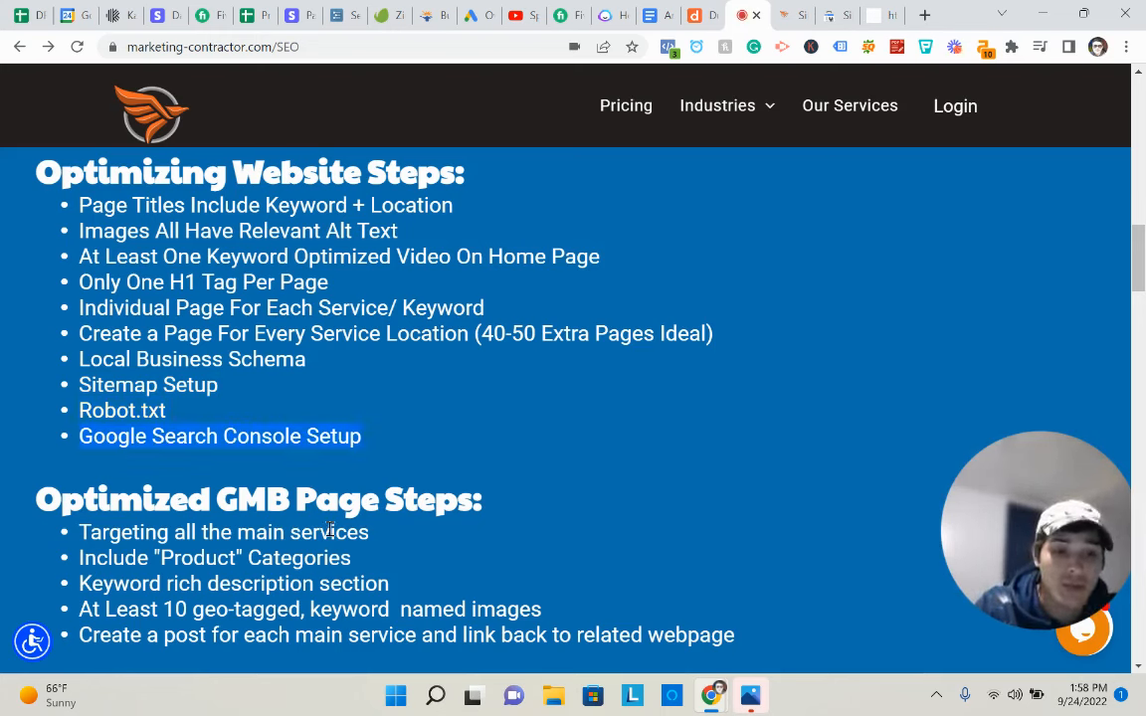
Switch to the website builder and review the home page's header, welcome, services and Who We Are sections
mouse_move(752, 107)
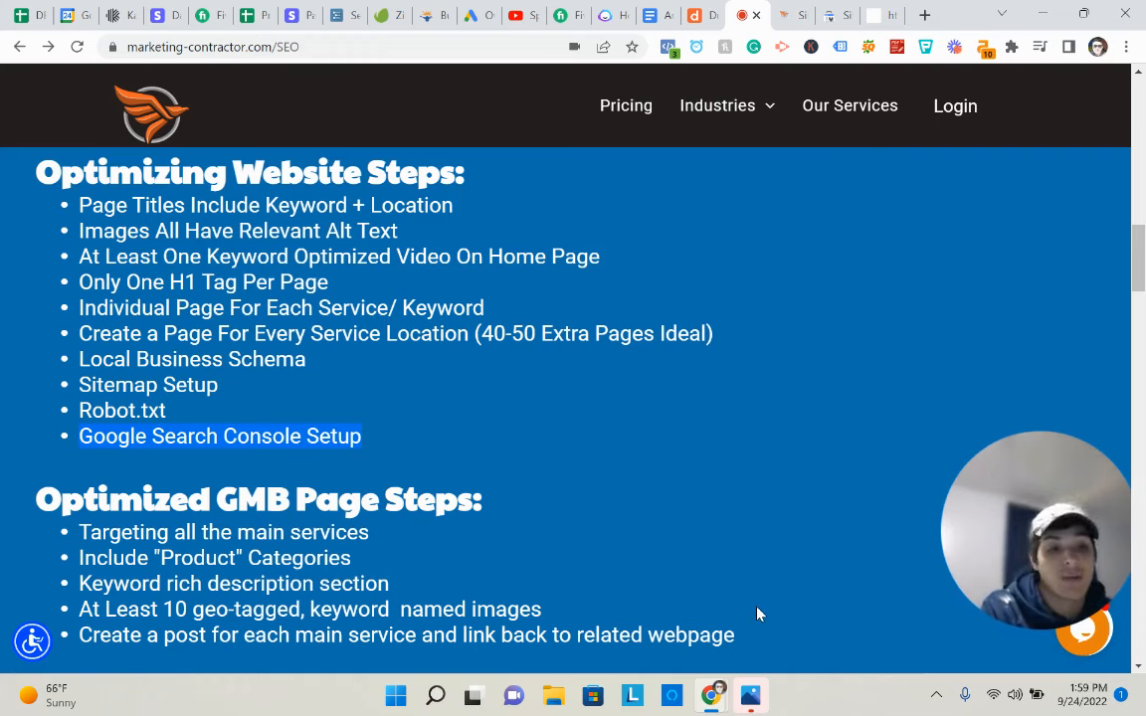
click(786, 15)
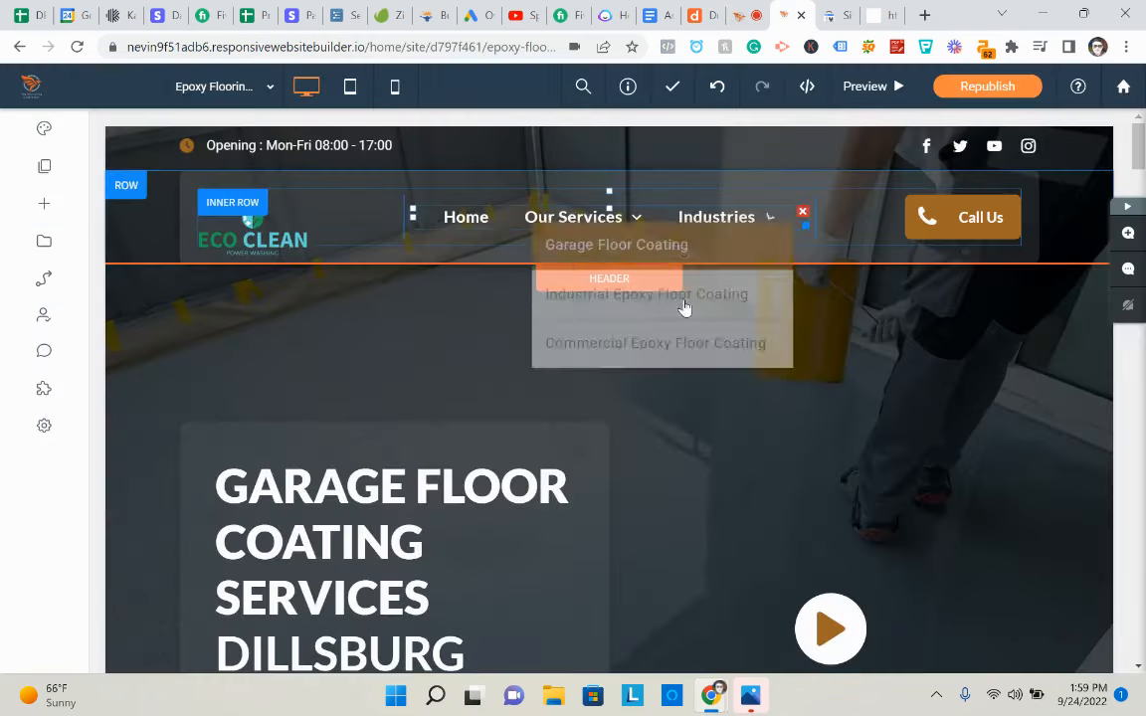
scroll(548, 415, down, 7)
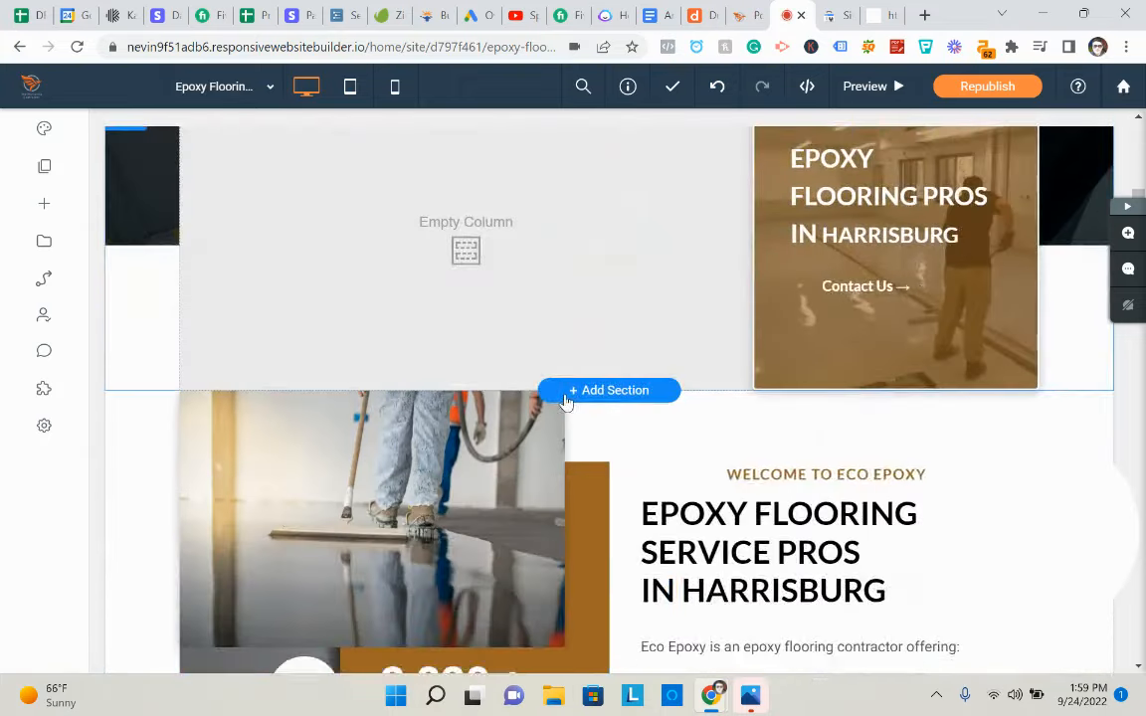
scroll(597, 398, down, 3)
scroll(768, 428, down, 2)
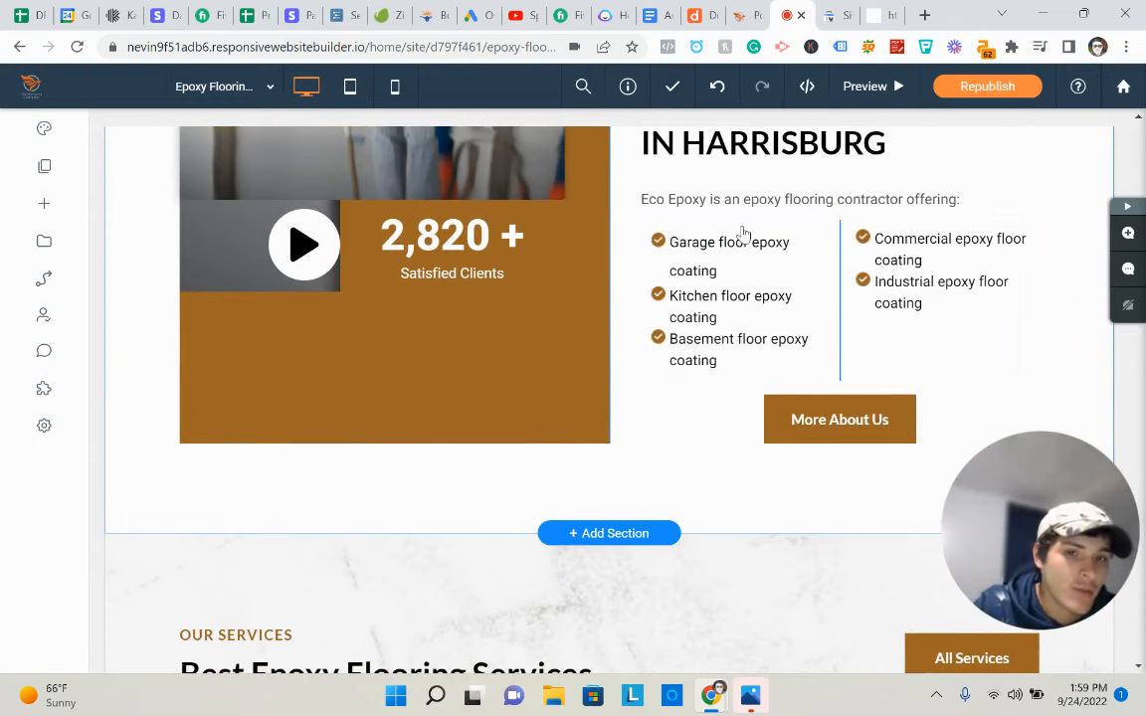
scroll(666, 259, down, 5)
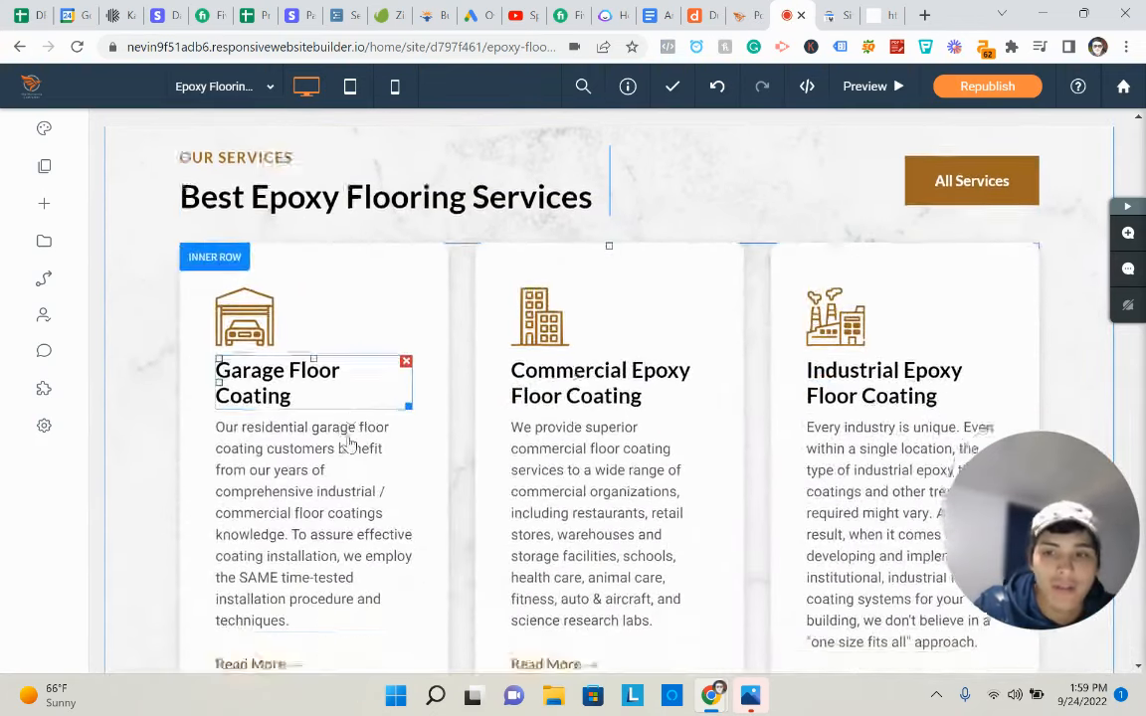
scroll(348, 442, down, 2)
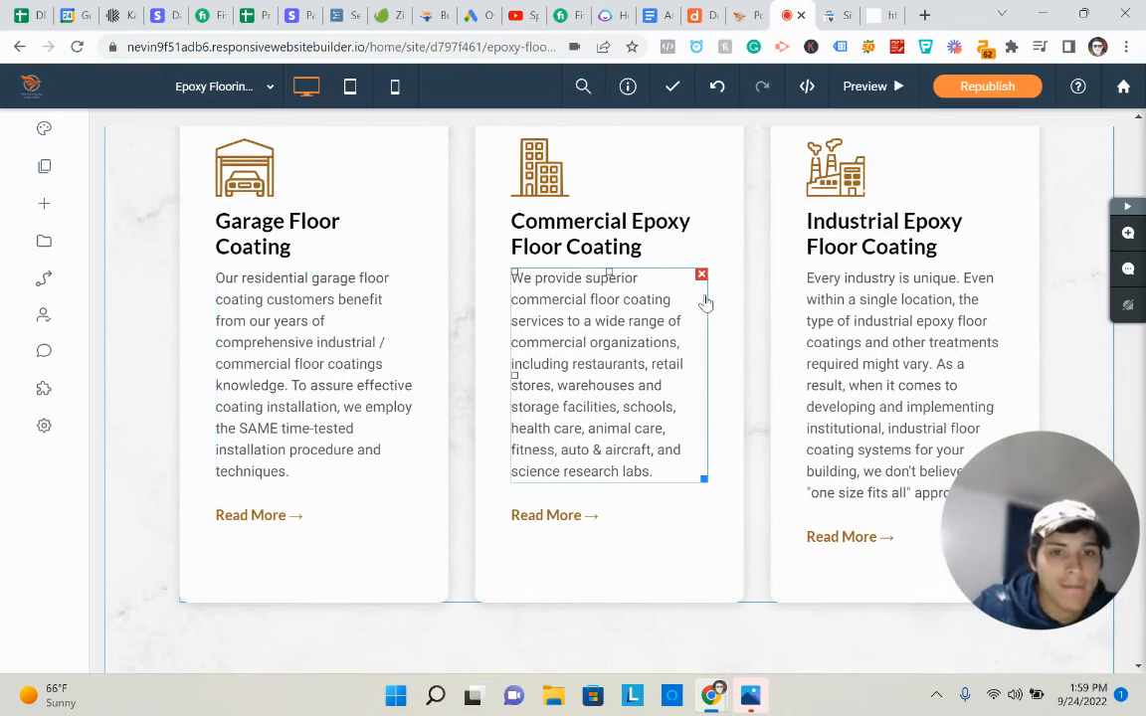
scroll(588, 277, down, 6)
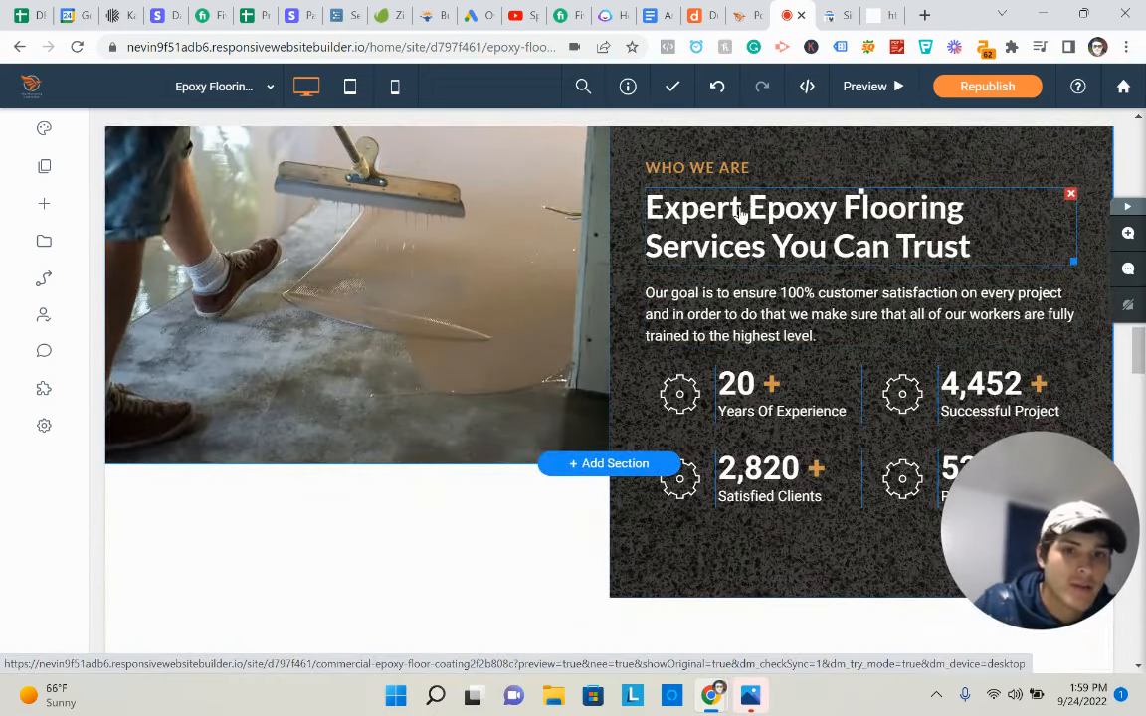
scroll(733, 246, down, 1)
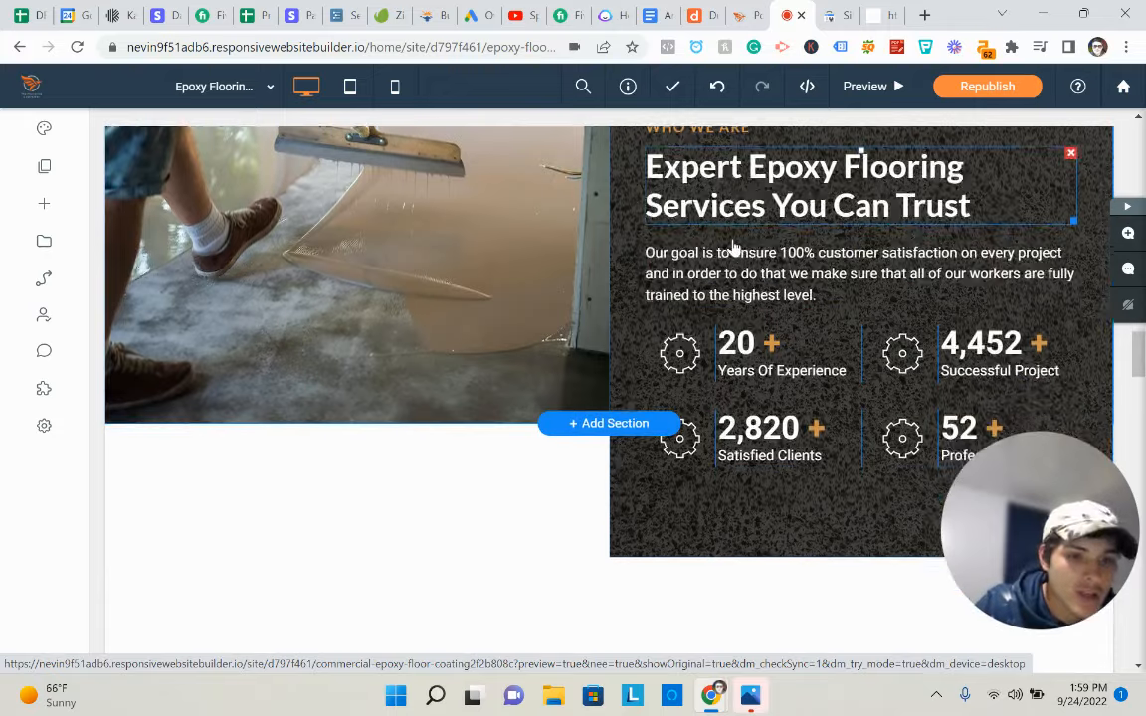
Widen the intro paragraph under the Our Latest Projects heading to span the full content width
scroll(733, 245, down, 5)
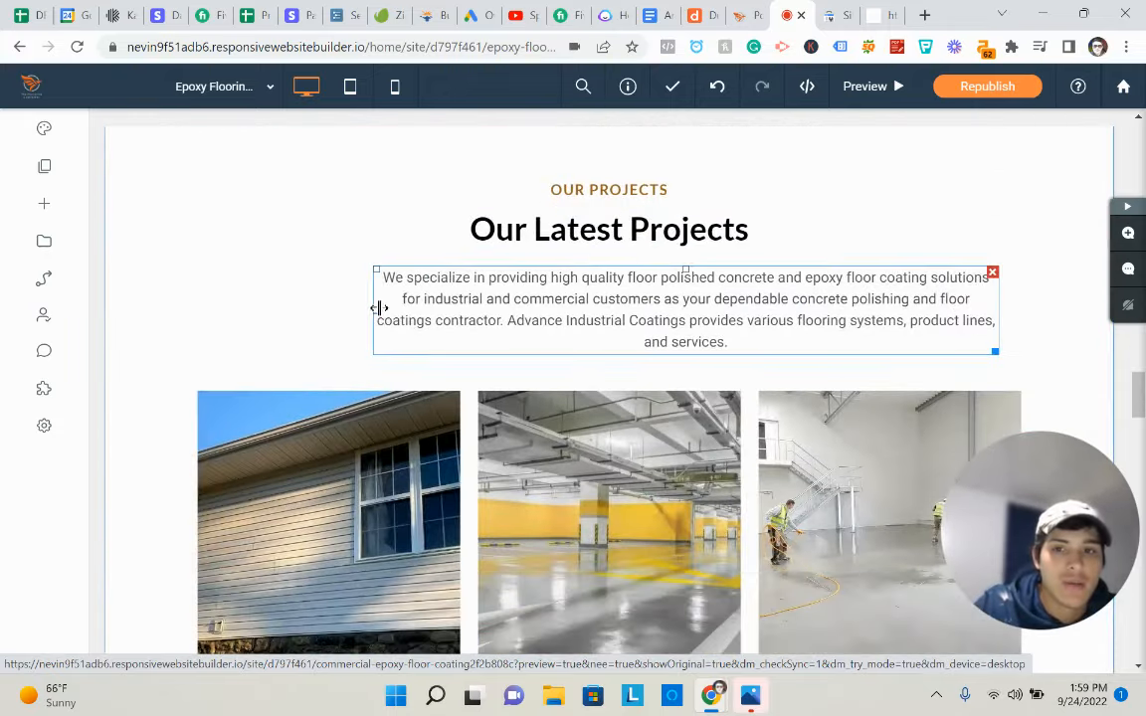
drag(379, 307, 87, 318)
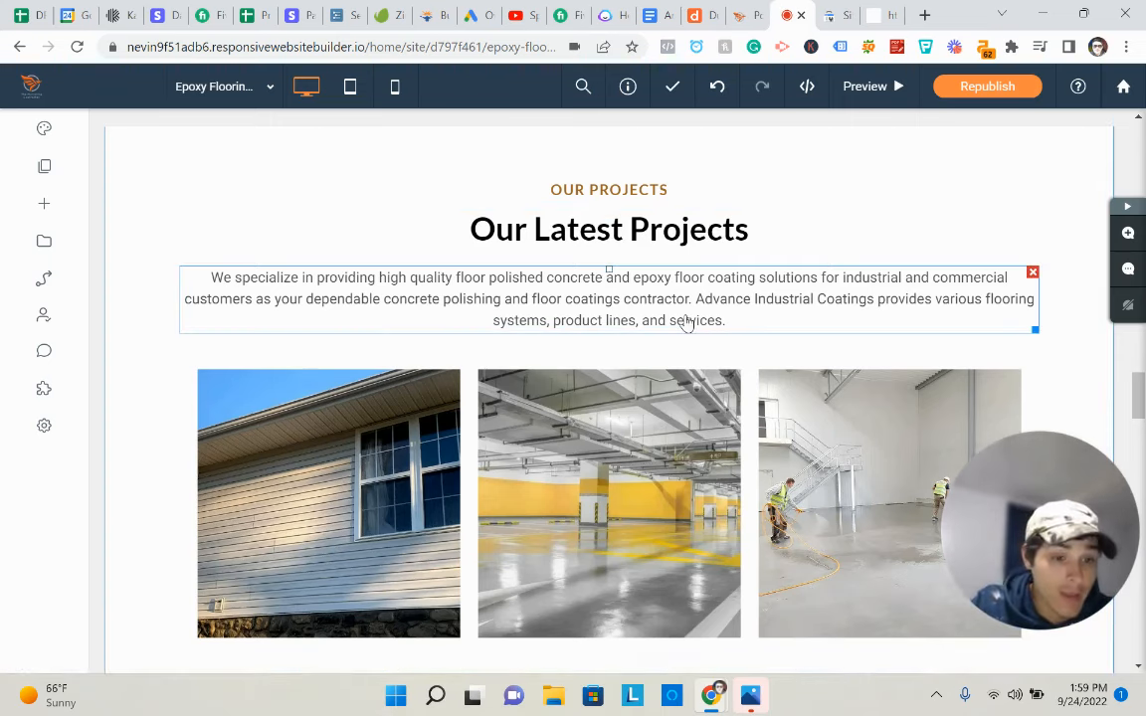
Review the rest of the home page, from the project images through the testimonial and FAQ to the appointment form
scroll(684, 323, down, 1)
scroll(703, 402, down, 4)
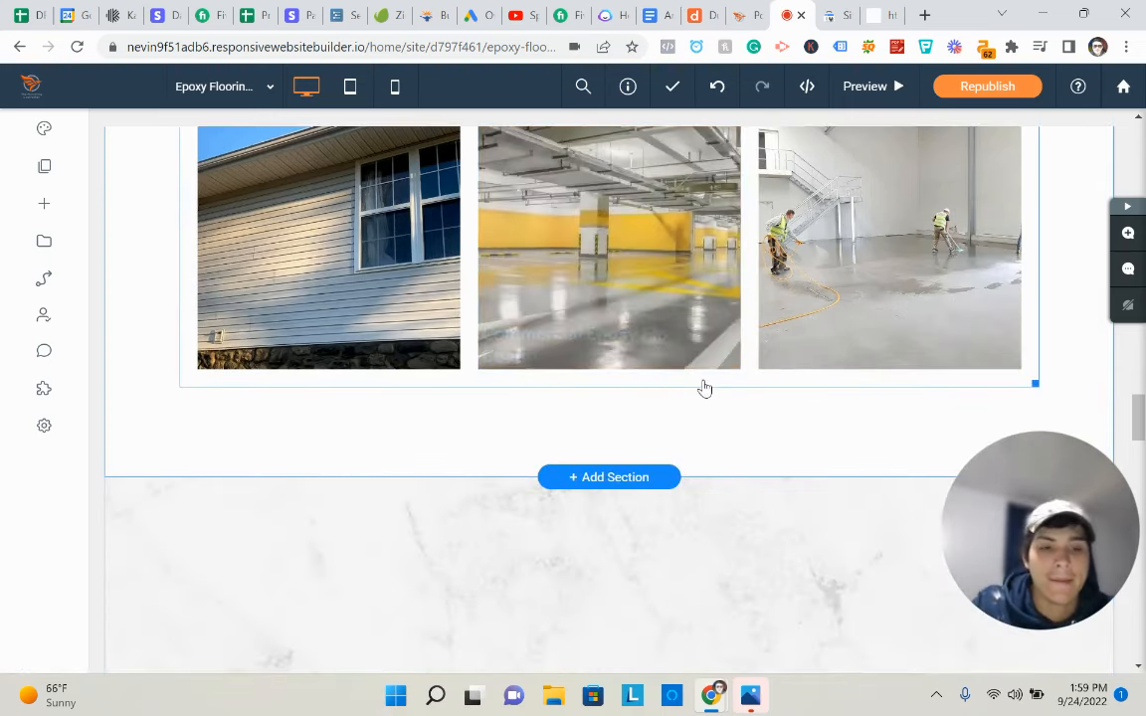
scroll(704, 388, down, 8)
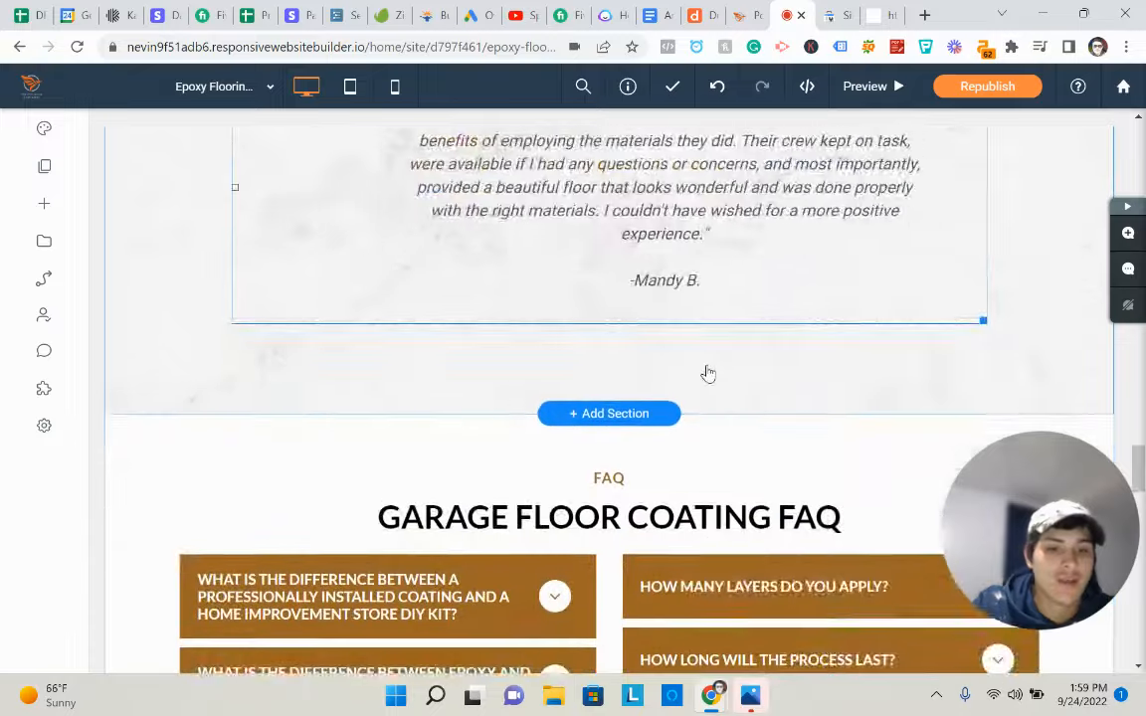
scroll(708, 371, down, 7)
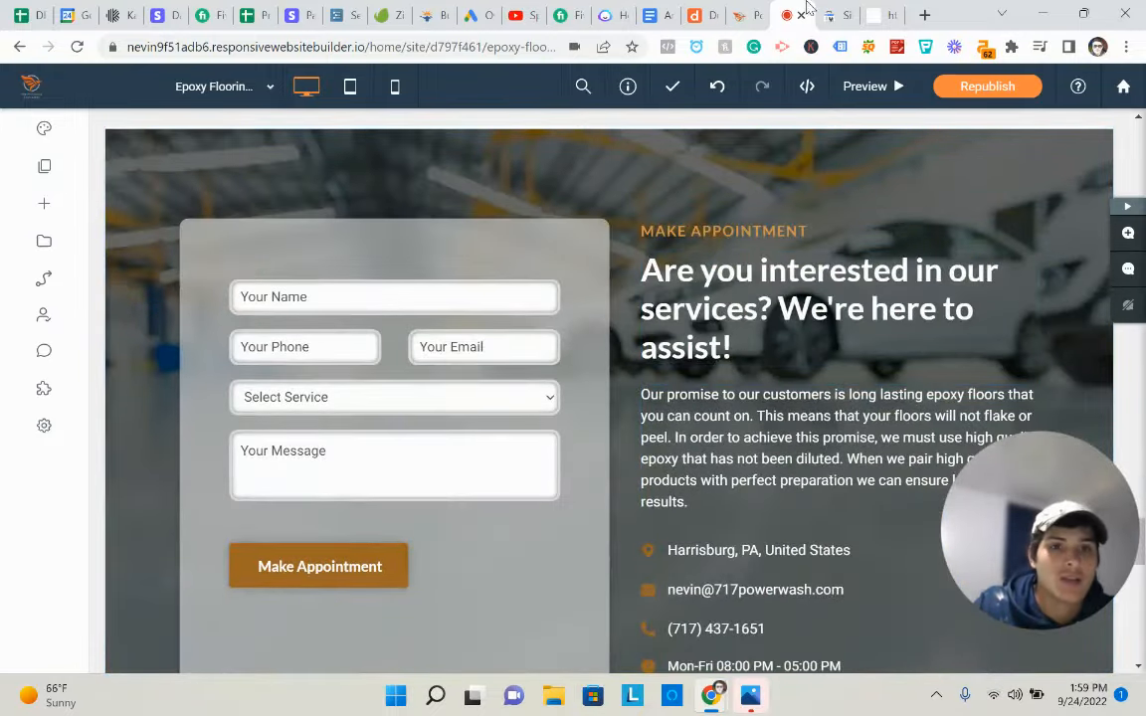
Return to the SEO checklist page and read through the Optimized GMB Page Steps list
mouse_move(769, 10)
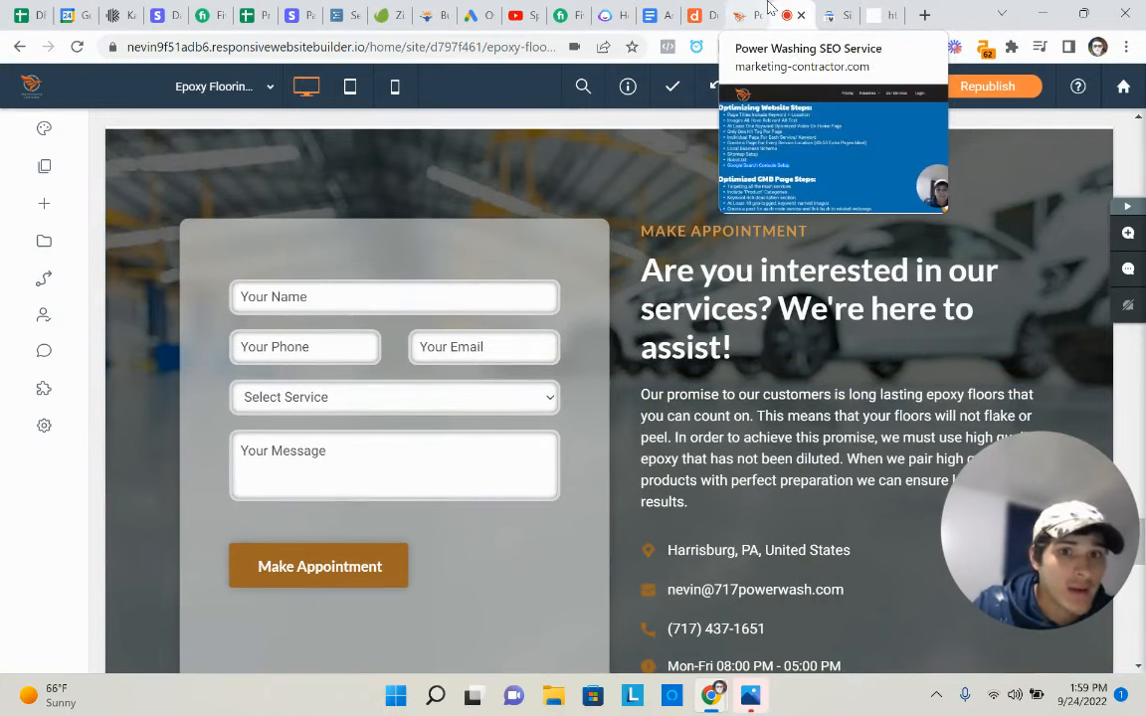
click(764, 13)
scroll(542, 388, down, 2)
scroll(543, 385, down, 5)
scroll(435, 332, up, 4)
scroll(485, 322, down, 1)
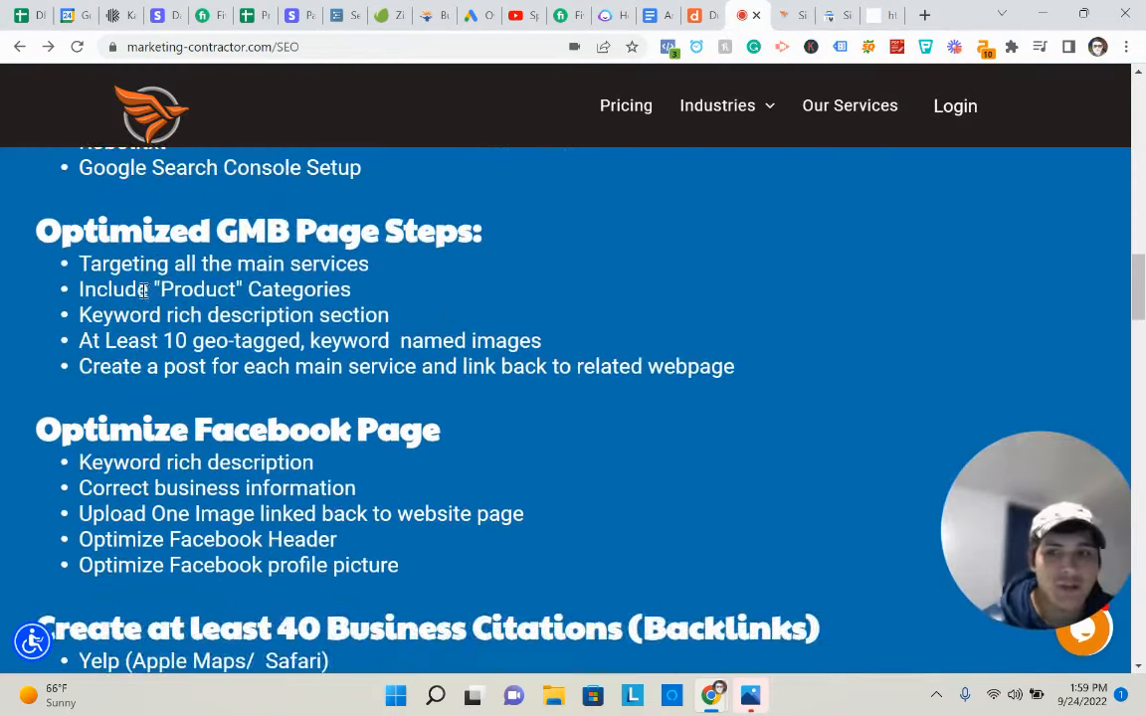
drag(18, 226, 485, 301)
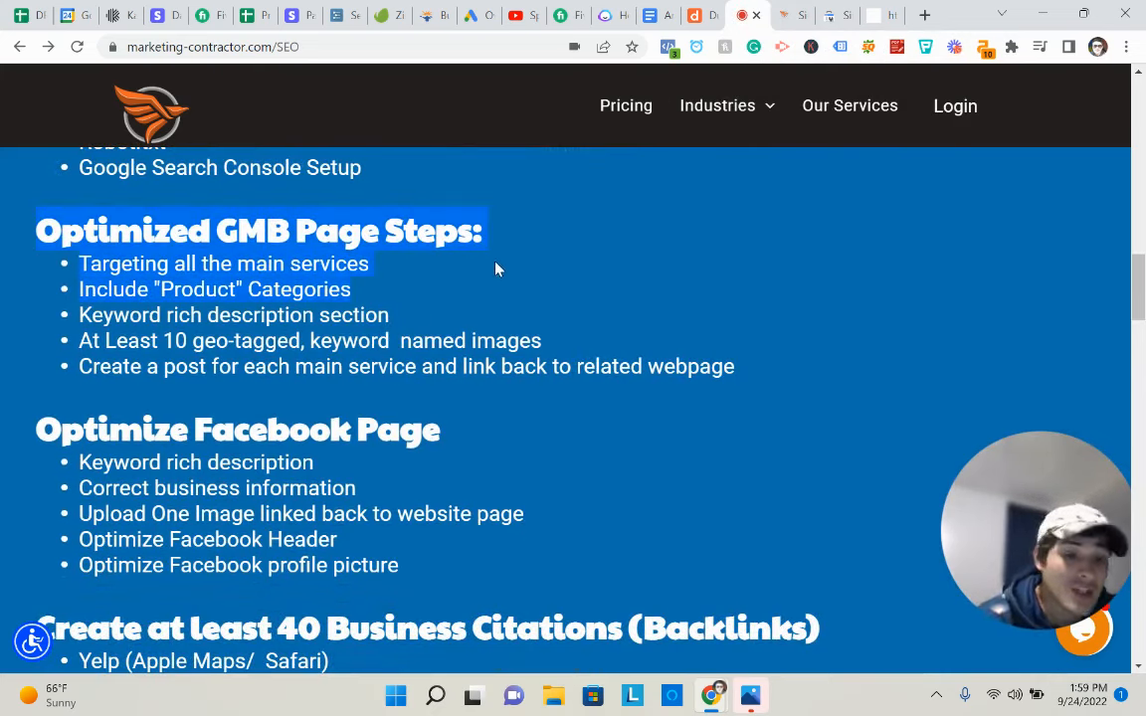
click(422, 272)
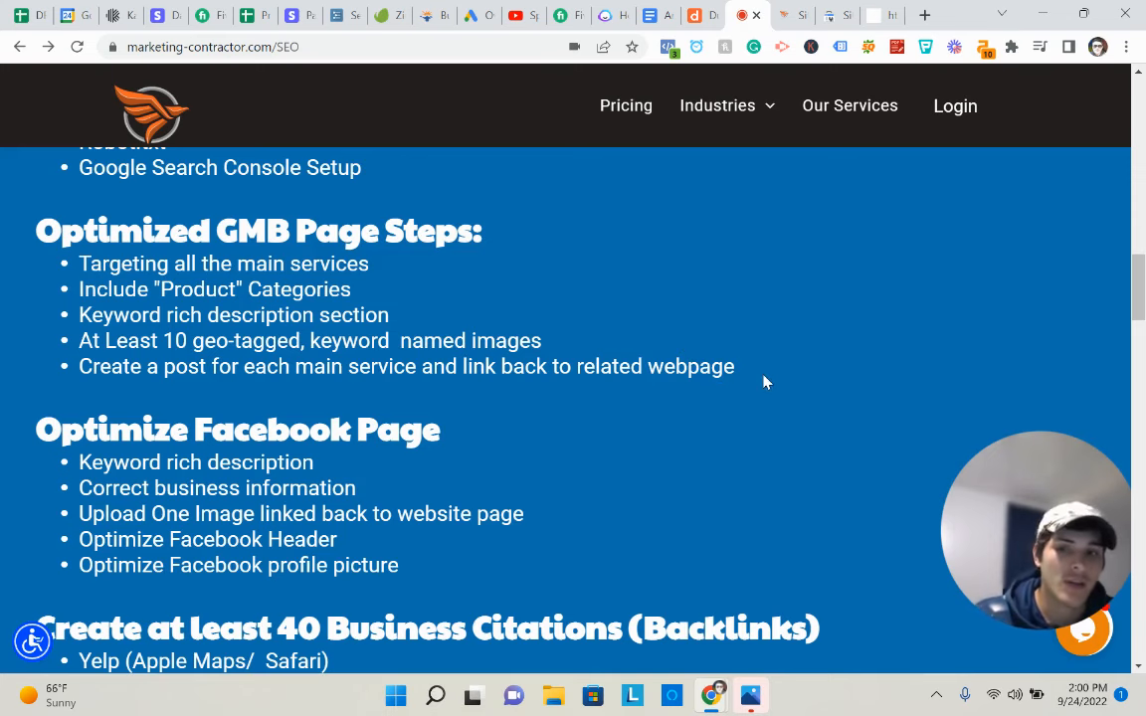
Read the checklist's Optimize Facebook Page and Business Citations items, and look over the Ongoing Phase section
scroll(497, 398, down, 1)
drag(398, 475, 76, 375)
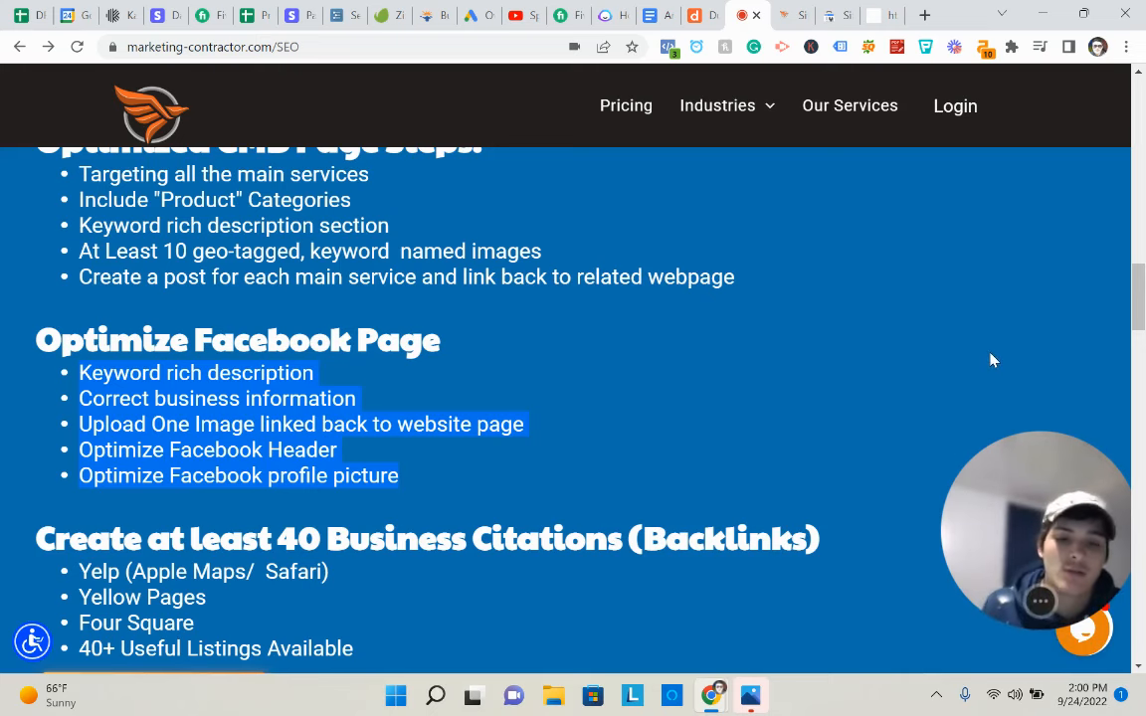
scroll(642, 391, down, 2)
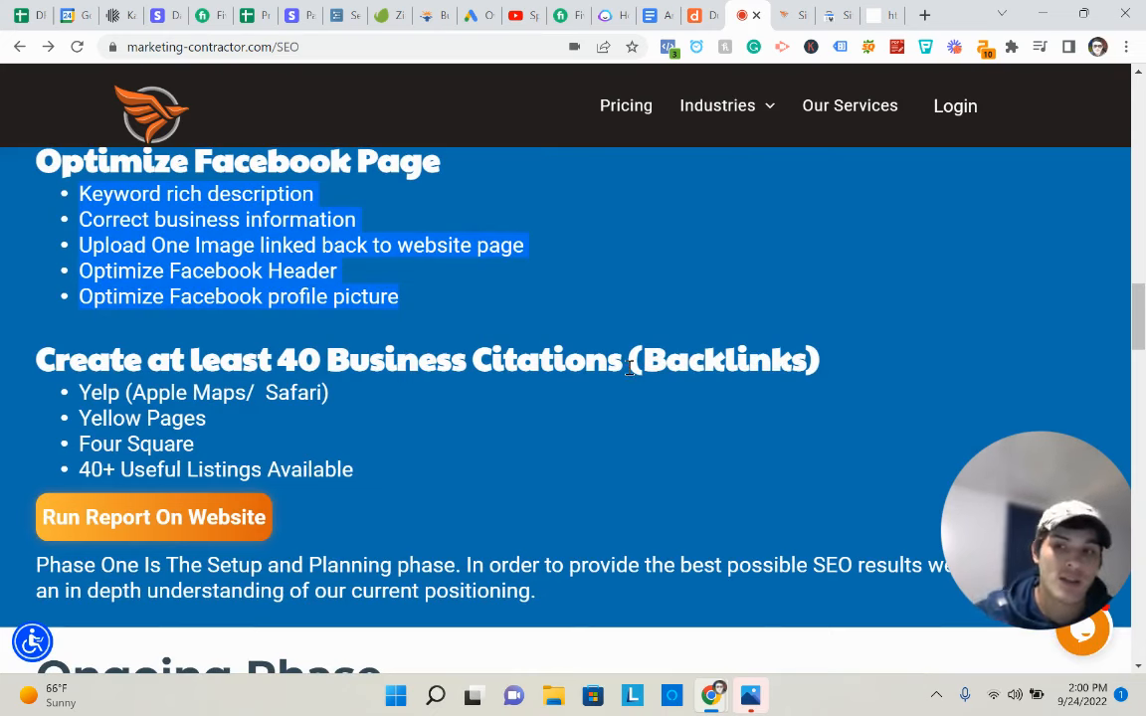
drag(364, 472, 57, 370)
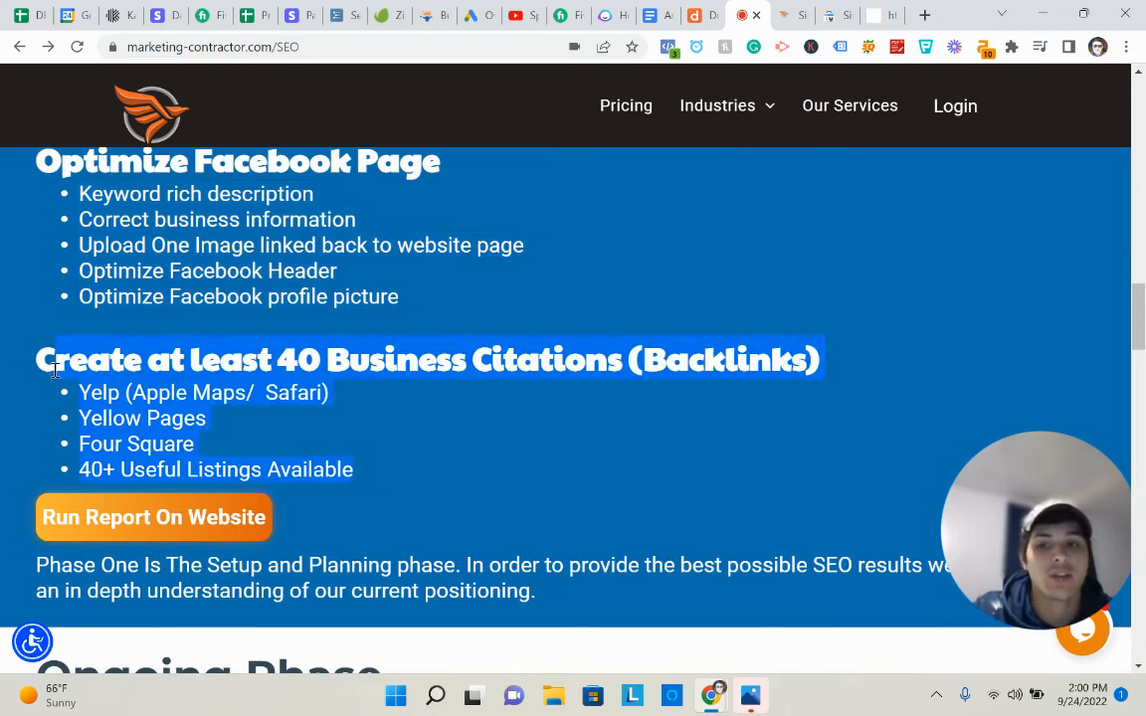
click(266, 402)
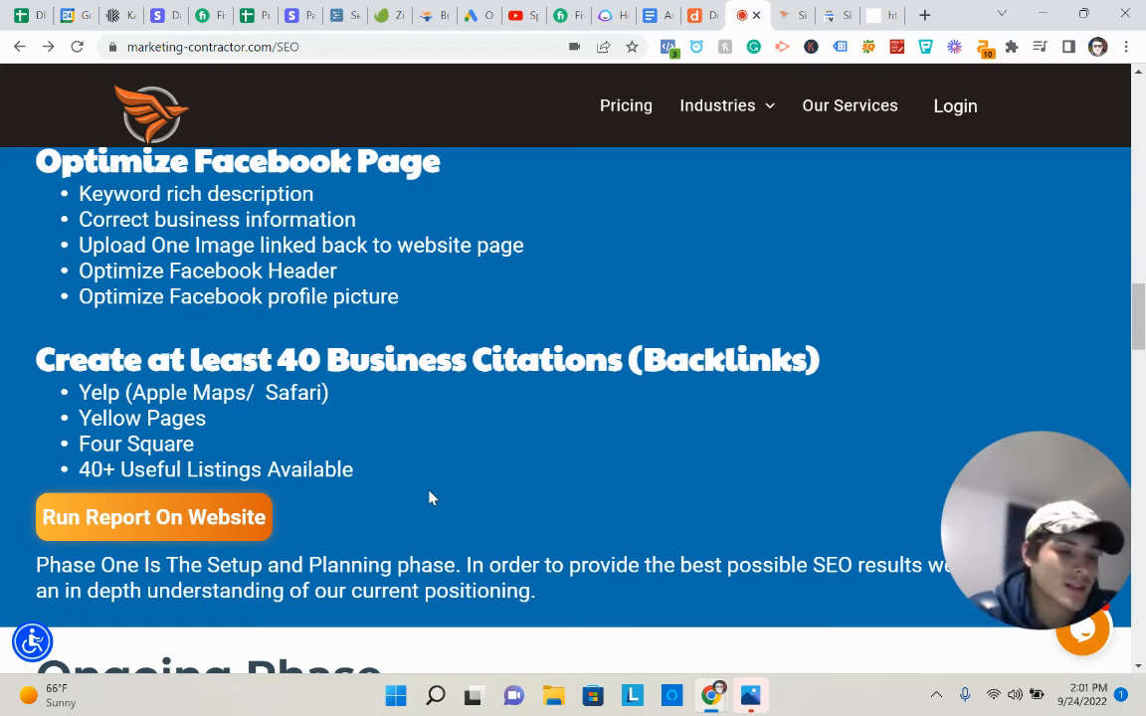
scroll(1015, 416, down, 4)
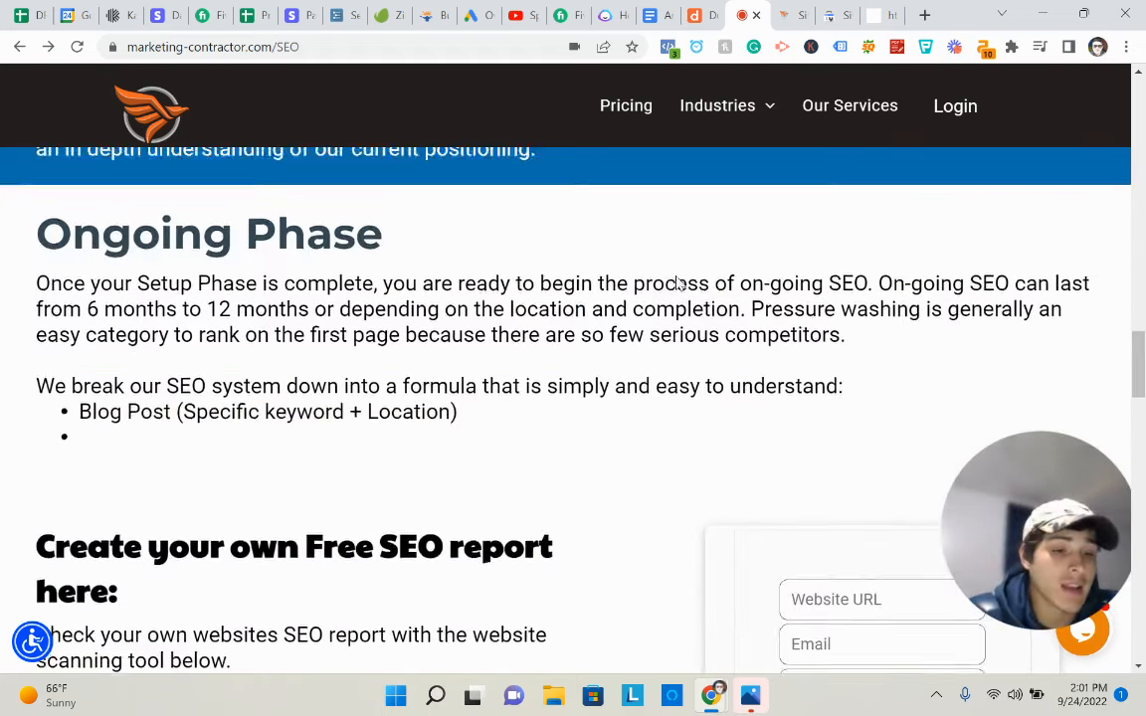
scroll(537, 309, up, 2)
Open the site's blog manager in the website builder and delete all three sample posts
click(791, 15)
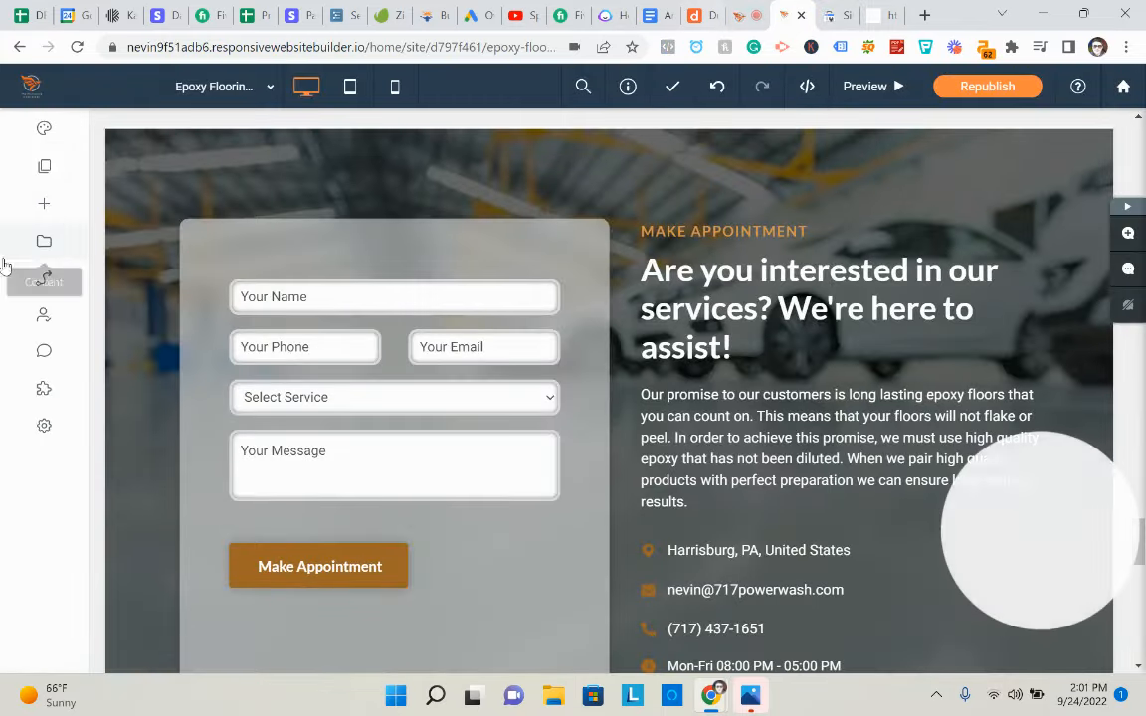
click(44, 351)
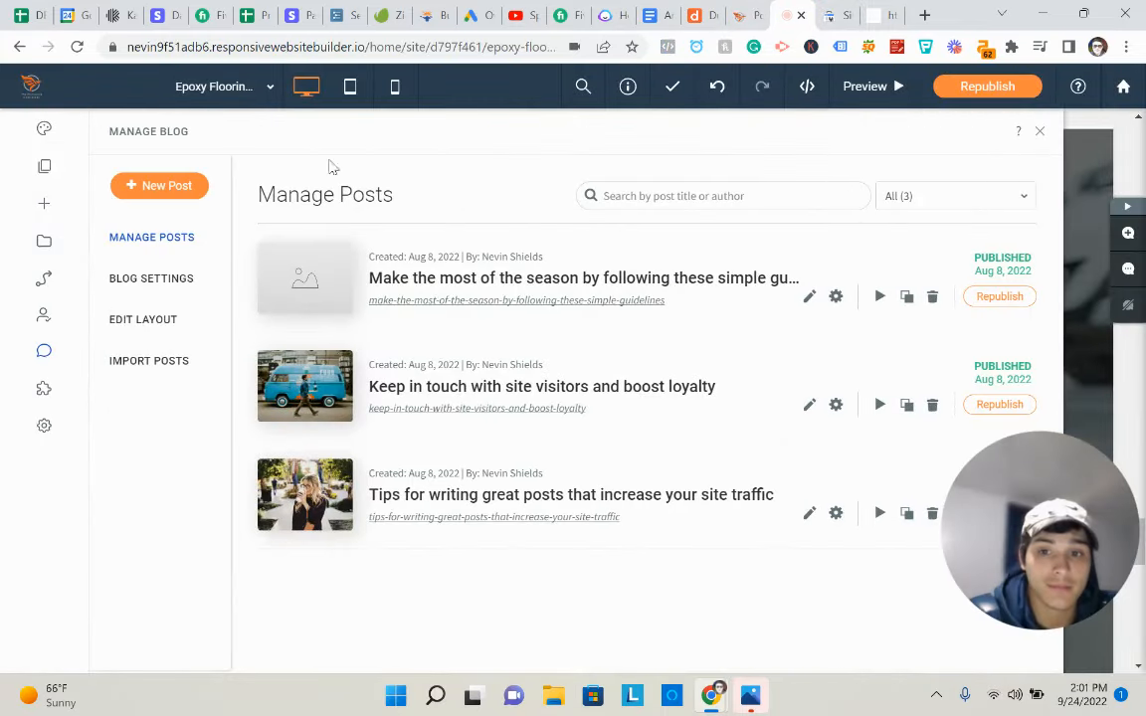
click(930, 297)
click(627, 428)
click(932, 298)
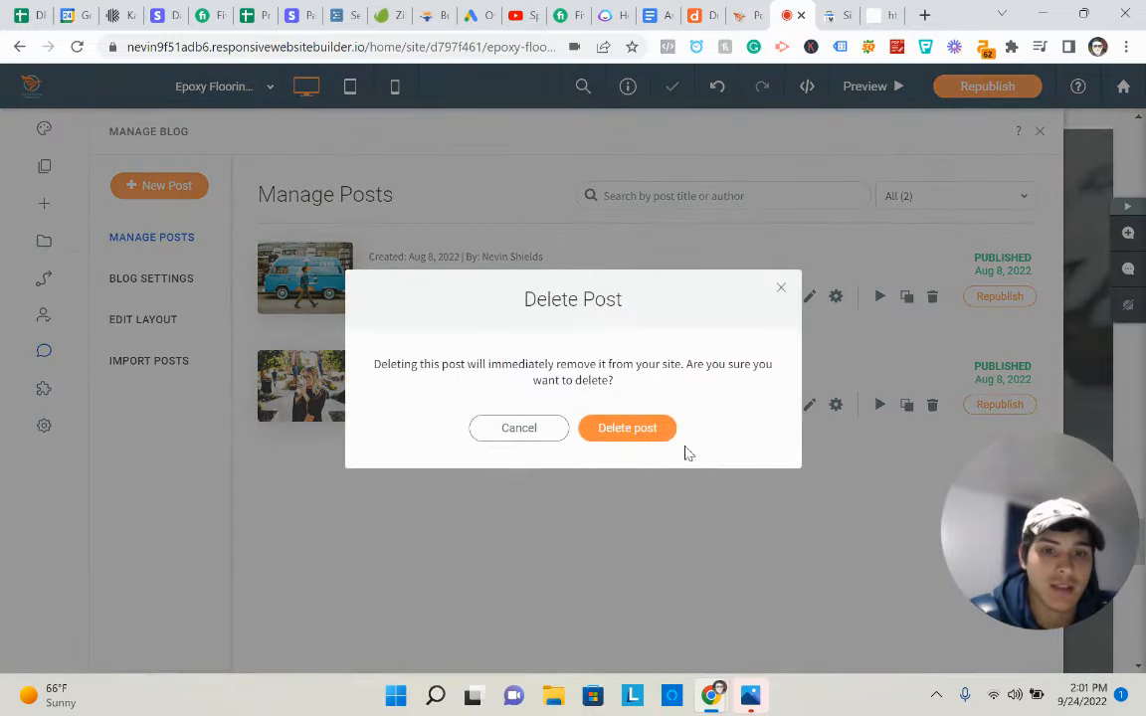
click(642, 434)
click(934, 300)
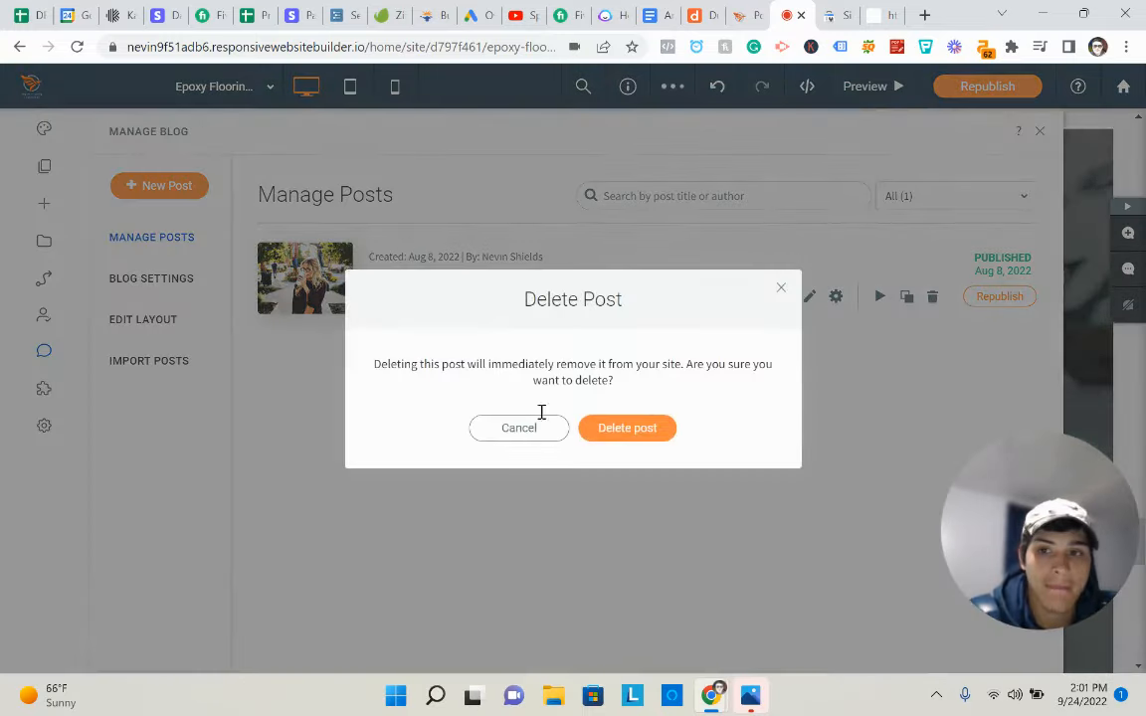
click(603, 427)
Create a new blog post titled "Epoxy Flooring FAQs", keeping the default author and adding no main image
click(198, 187)
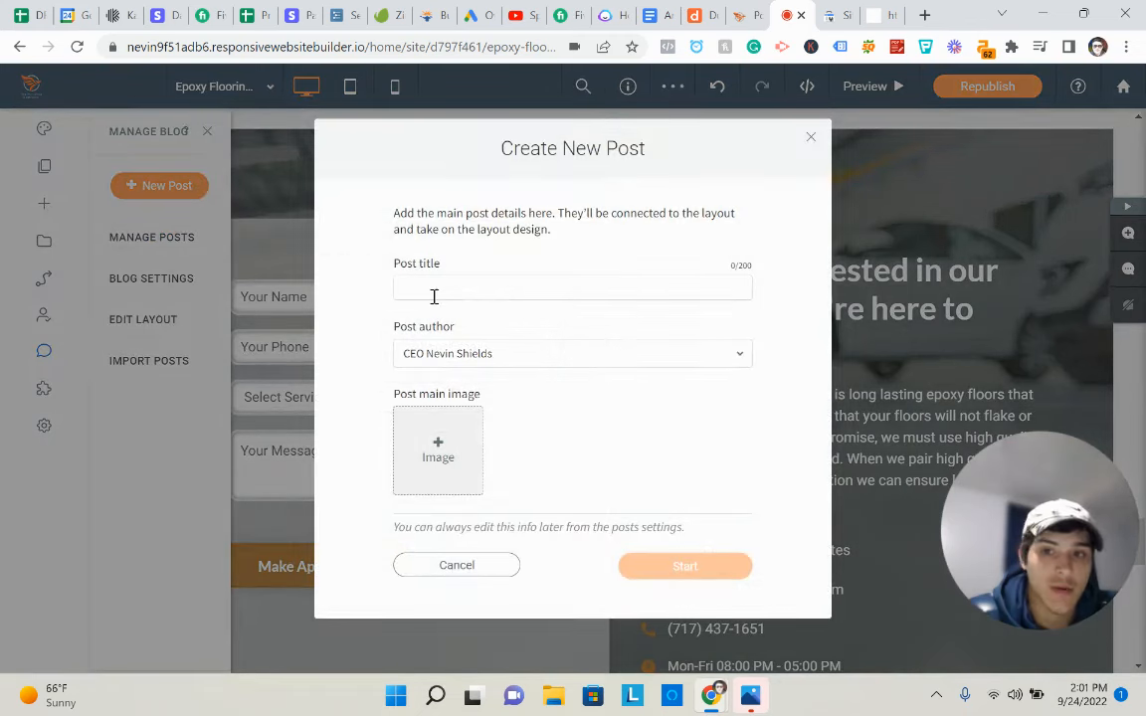
click(434, 295)
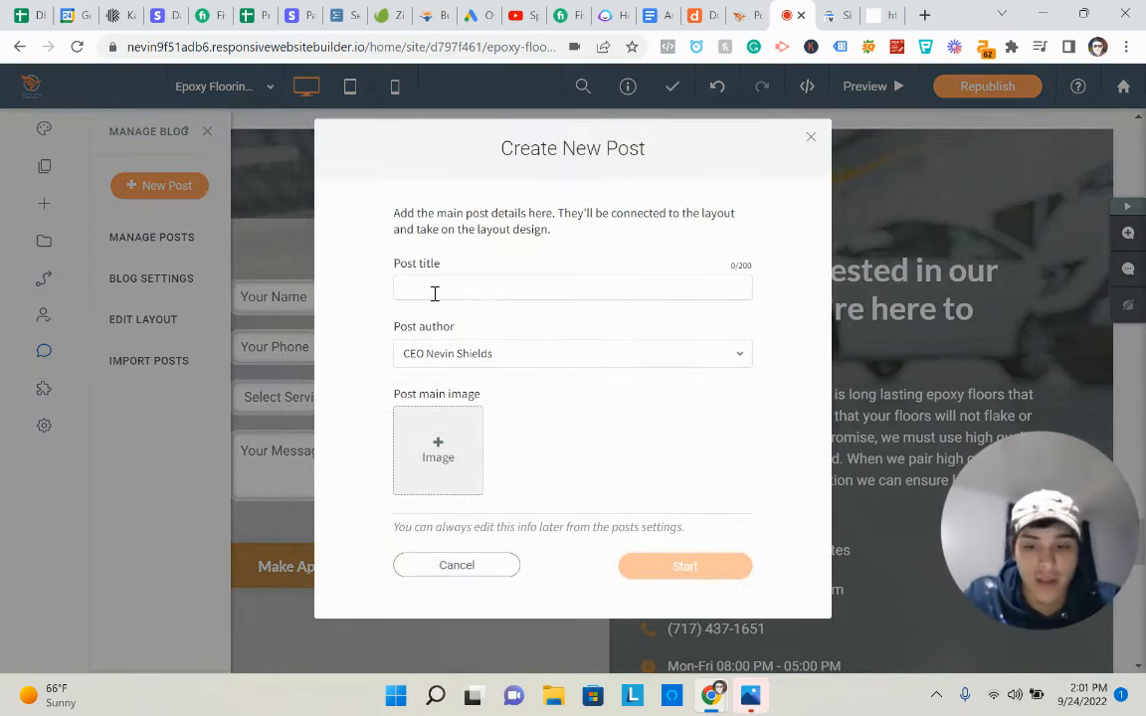
text(Epoxy)
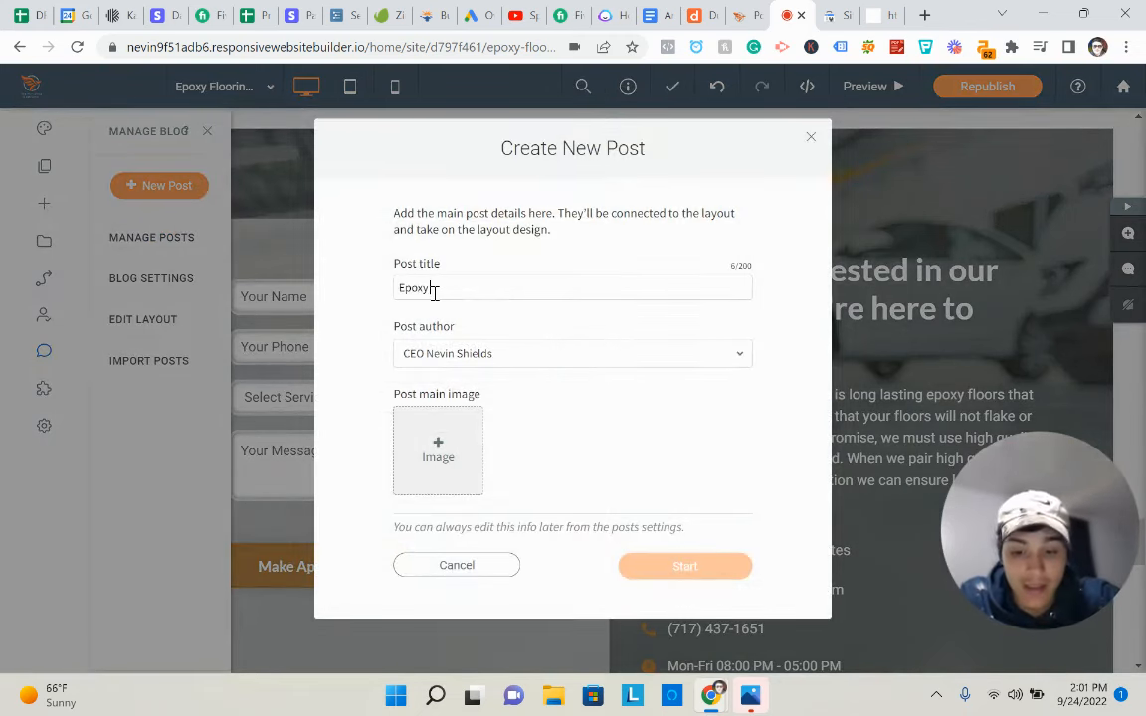
text( flooring FAQs)
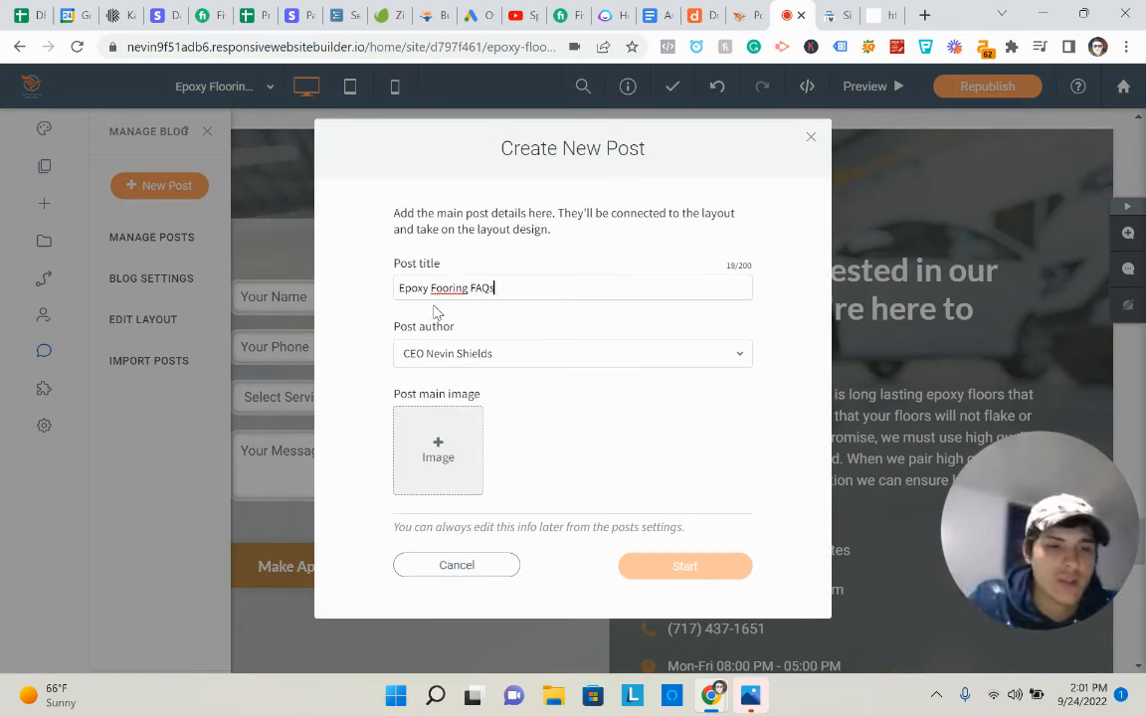
right_click(456, 288)
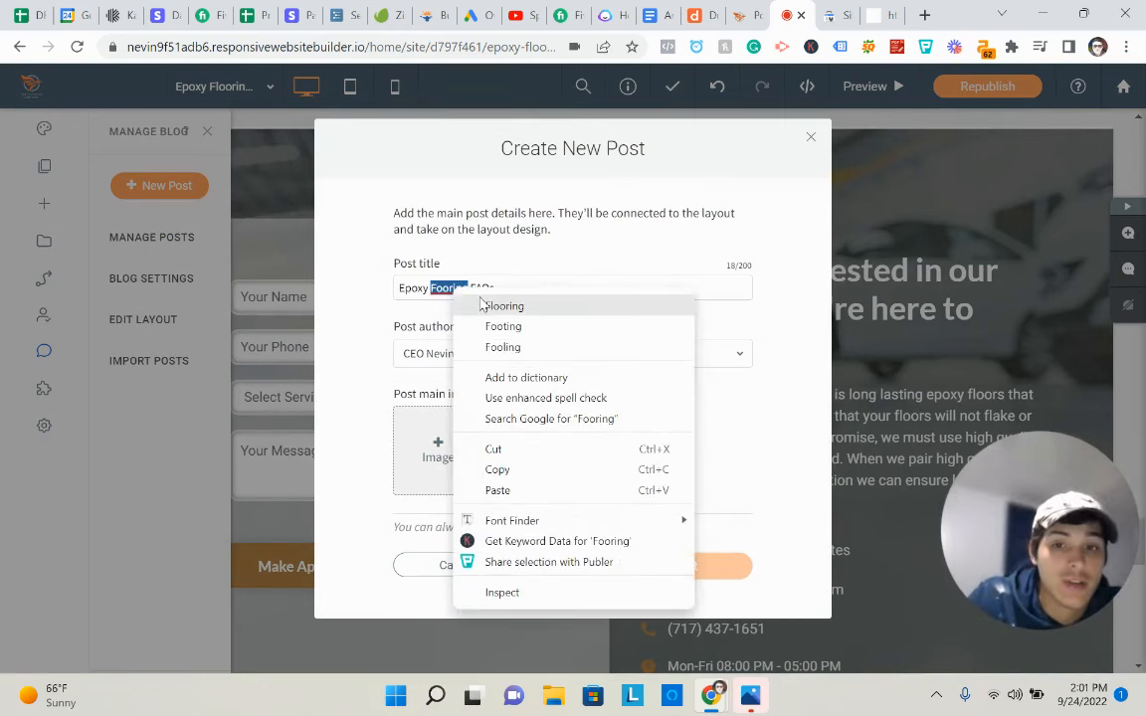
click(485, 306)
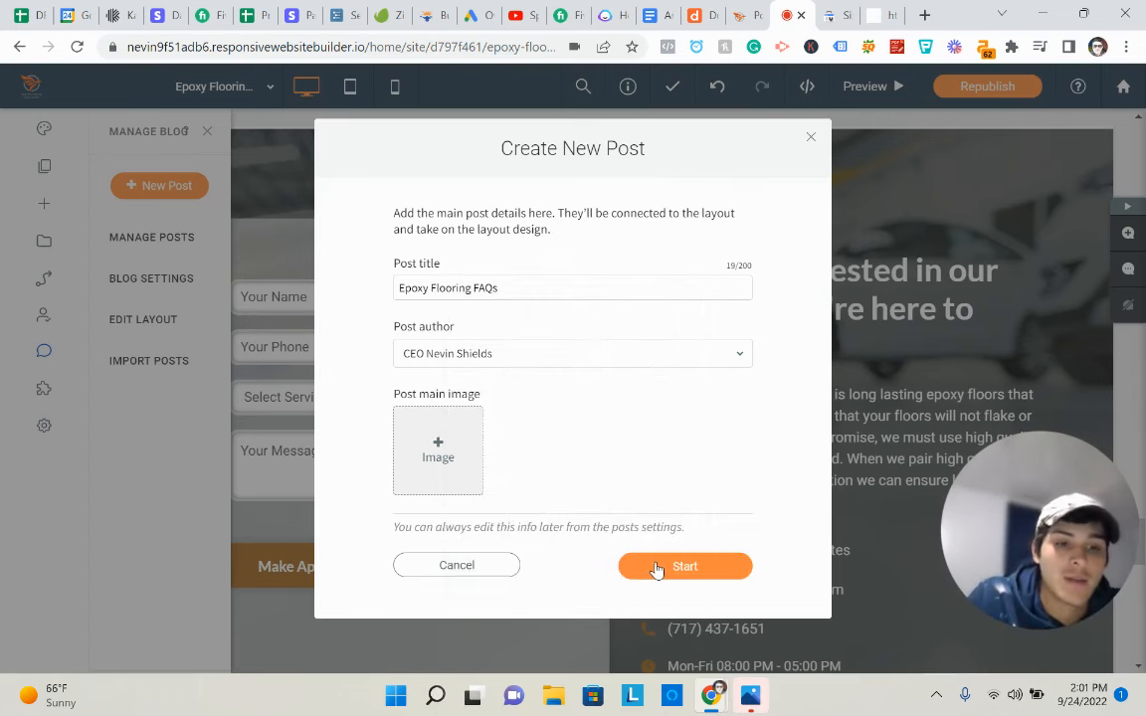
click(648, 564)
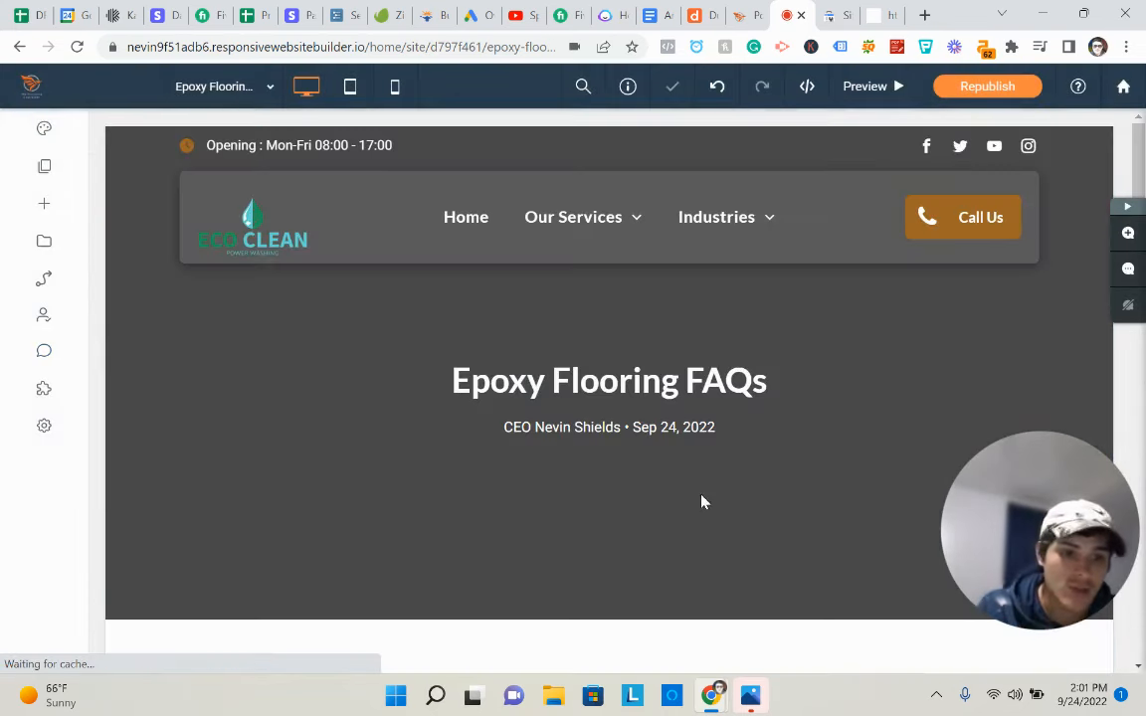
Look over the new post's placeholder subtitle, image and body text
scroll(296, 425, down, 5)
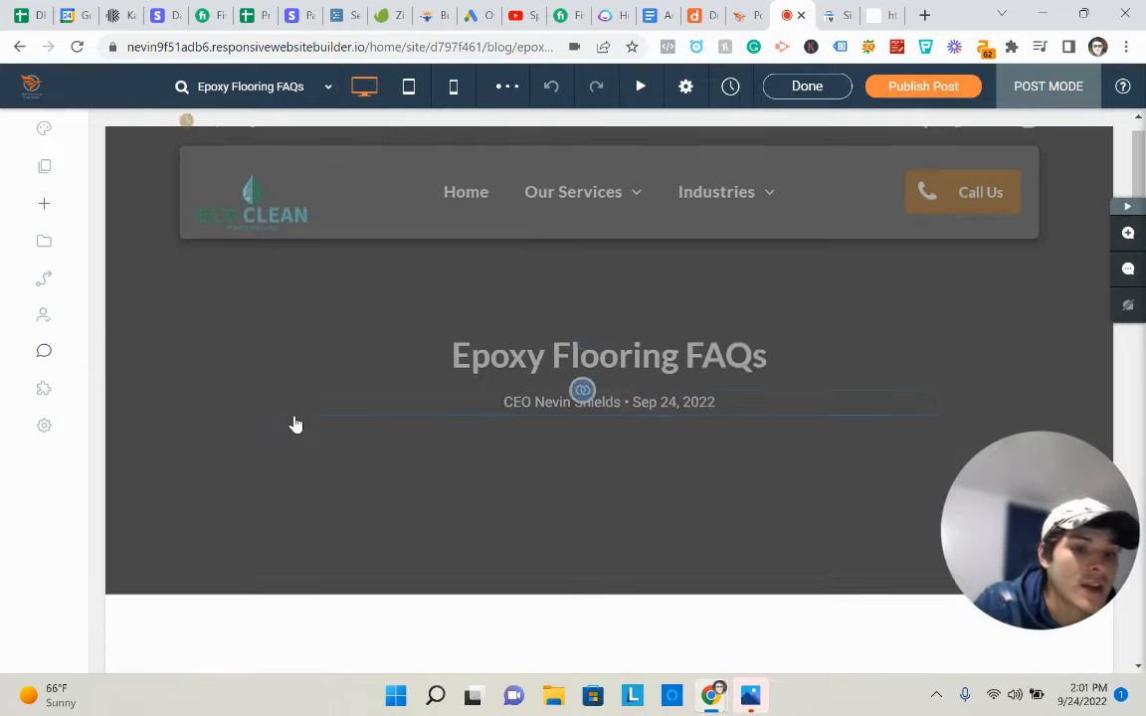
scroll(362, 434, down, 2)
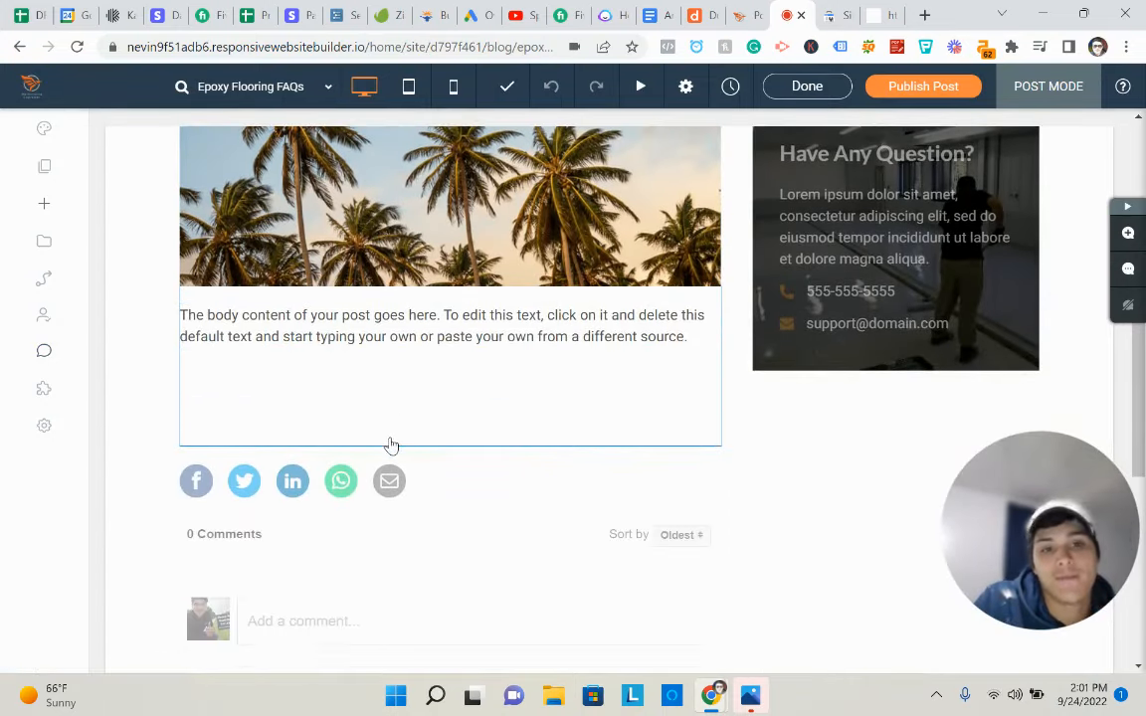
scroll(389, 444, up, 1)
scroll(422, 434, up, 1)
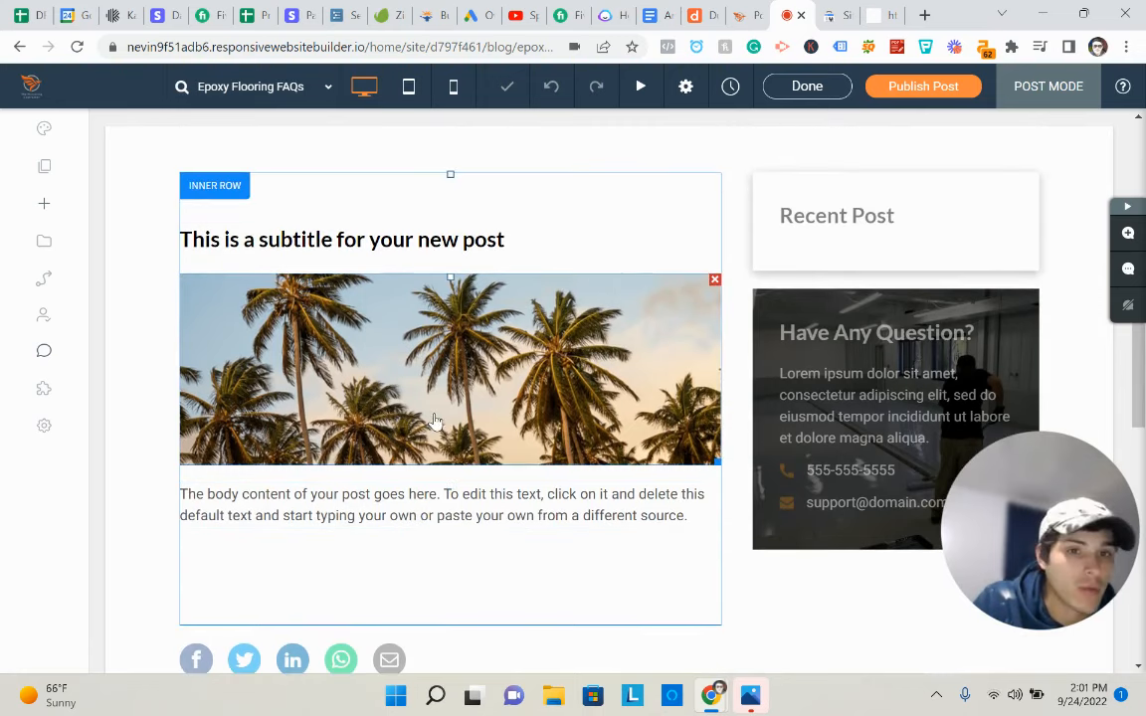